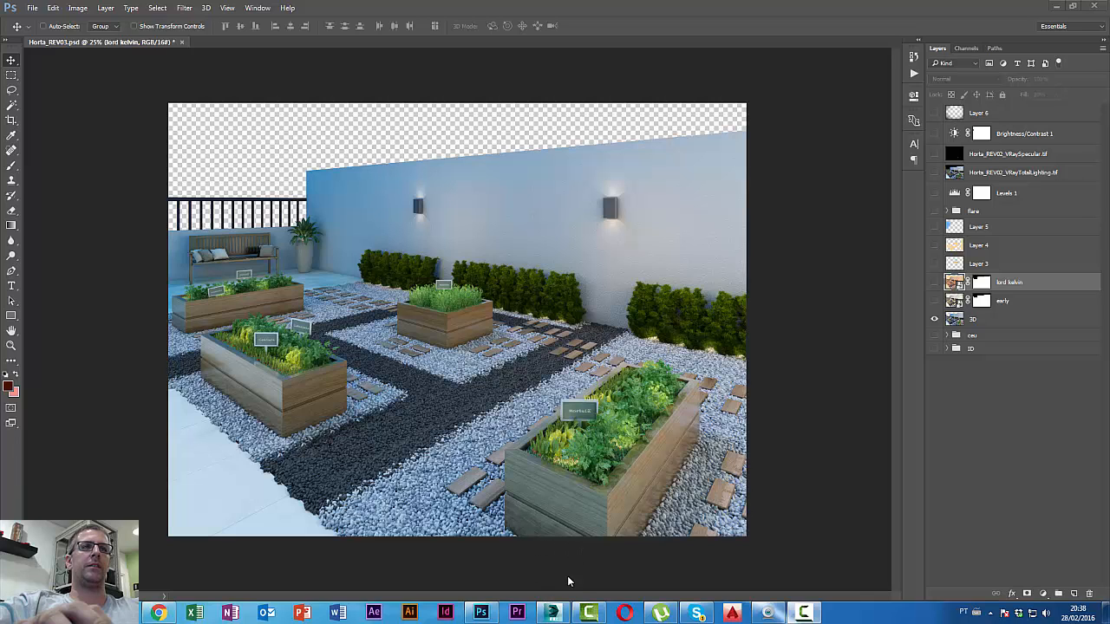
# - Switch to 3ds Max and review the list of V-Ray render elements in the Render Setup window
pyautogui.click(553, 613)
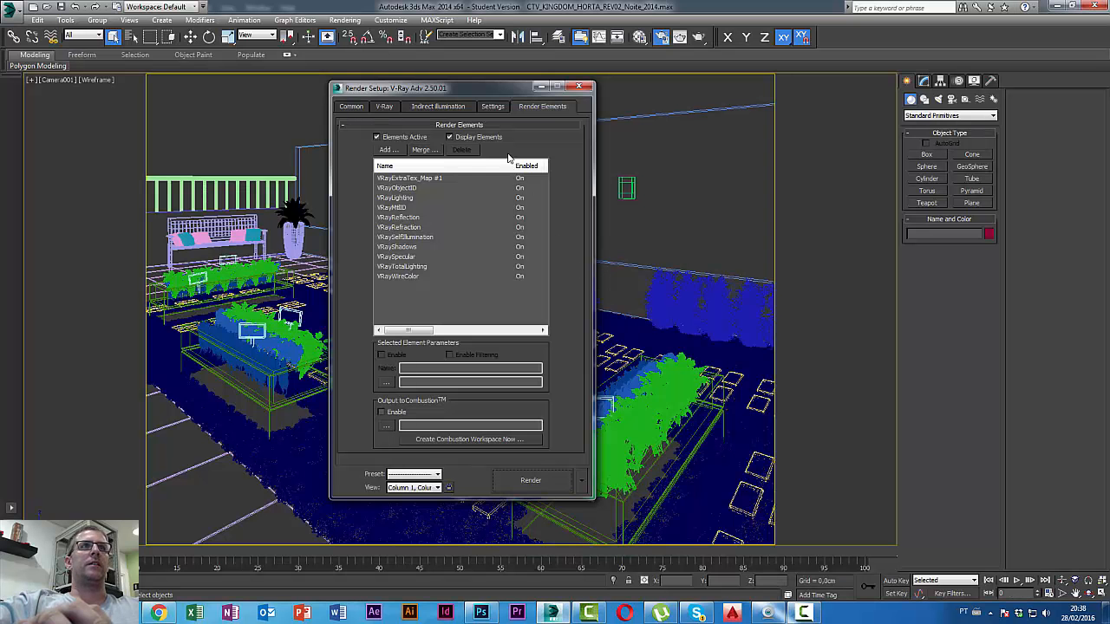
pyautogui.moveTo(473, 92); pyautogui.dragTo(496, 96)
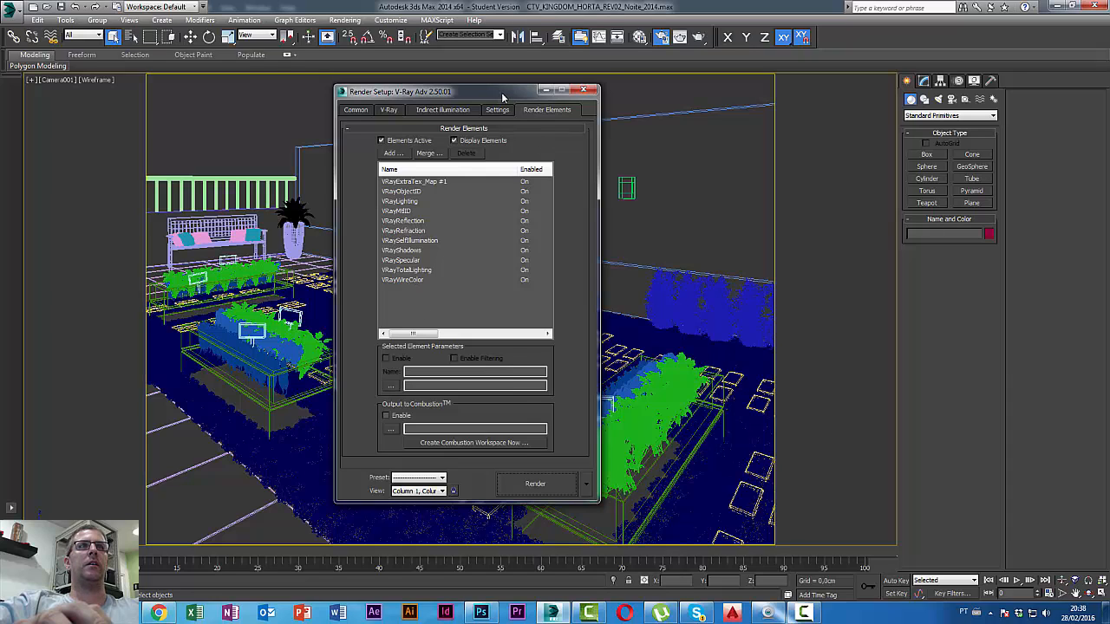
pyautogui.moveTo(502, 97); pyautogui.dragTo(506, 97)
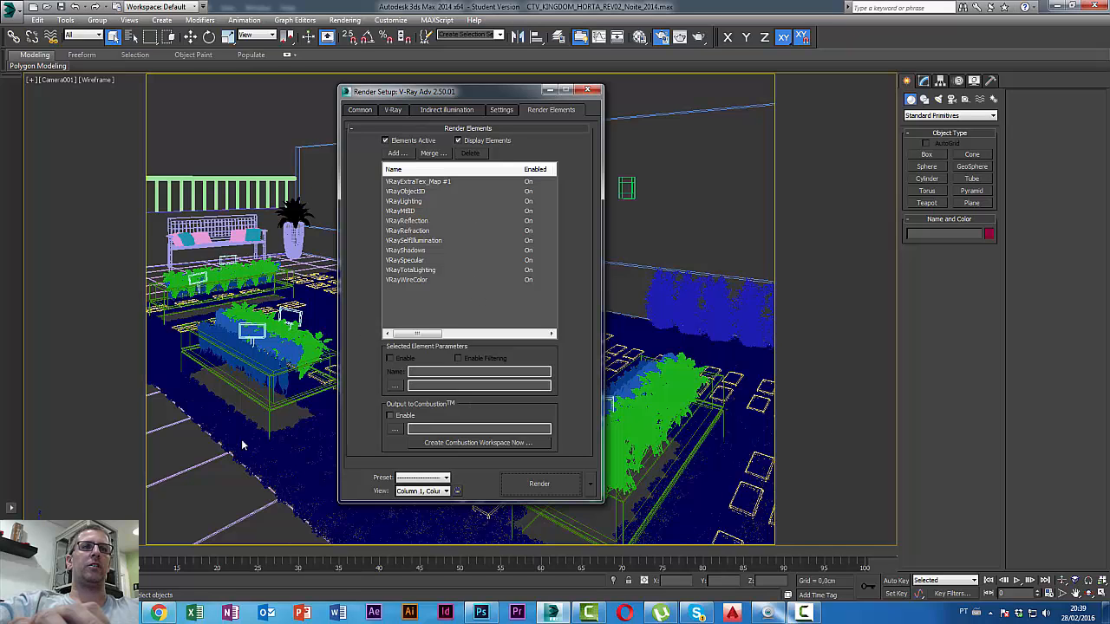
# - Switch to Photoshop, expand the ID layer group and isolate its VRayWireColor pass, with the 3D layer hidden
pyautogui.click(481, 614)
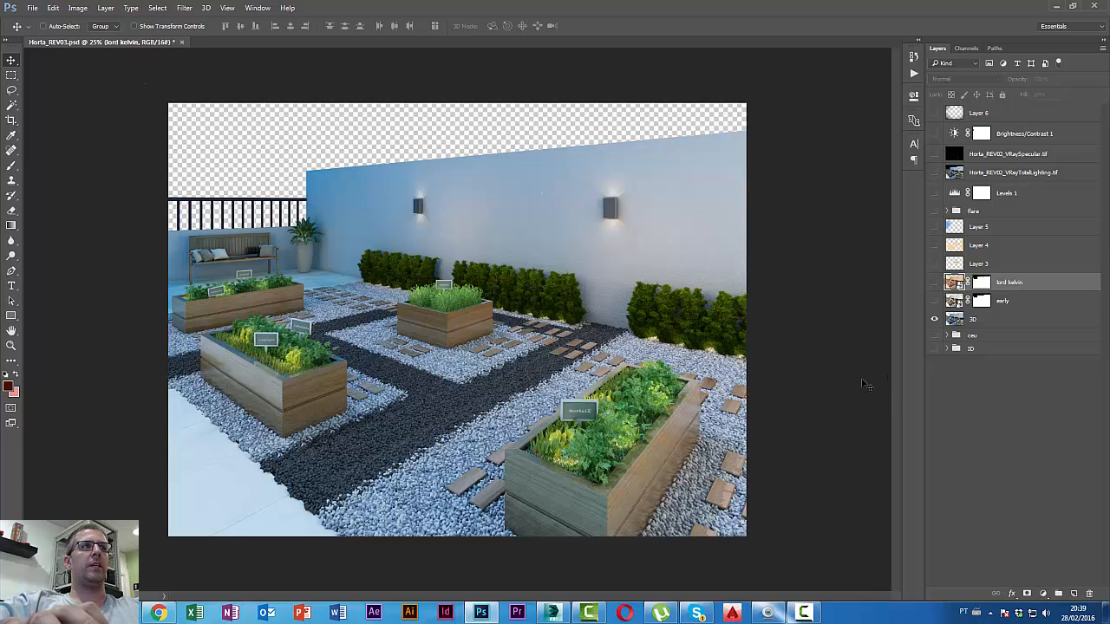
pyautogui.click(947, 349)
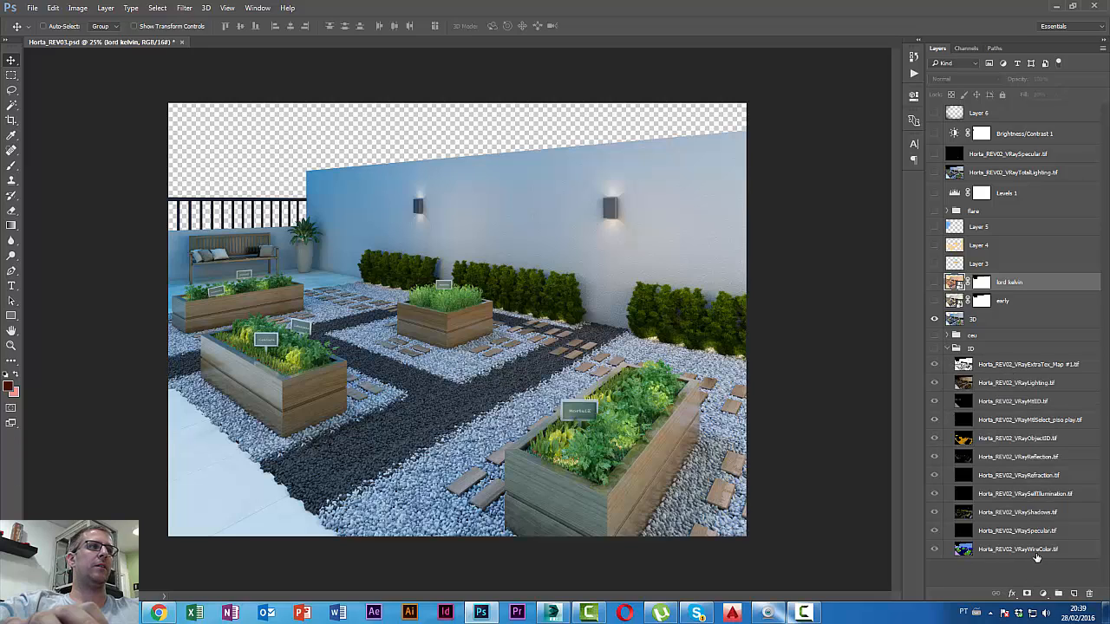
pyautogui.click(1073, 553)
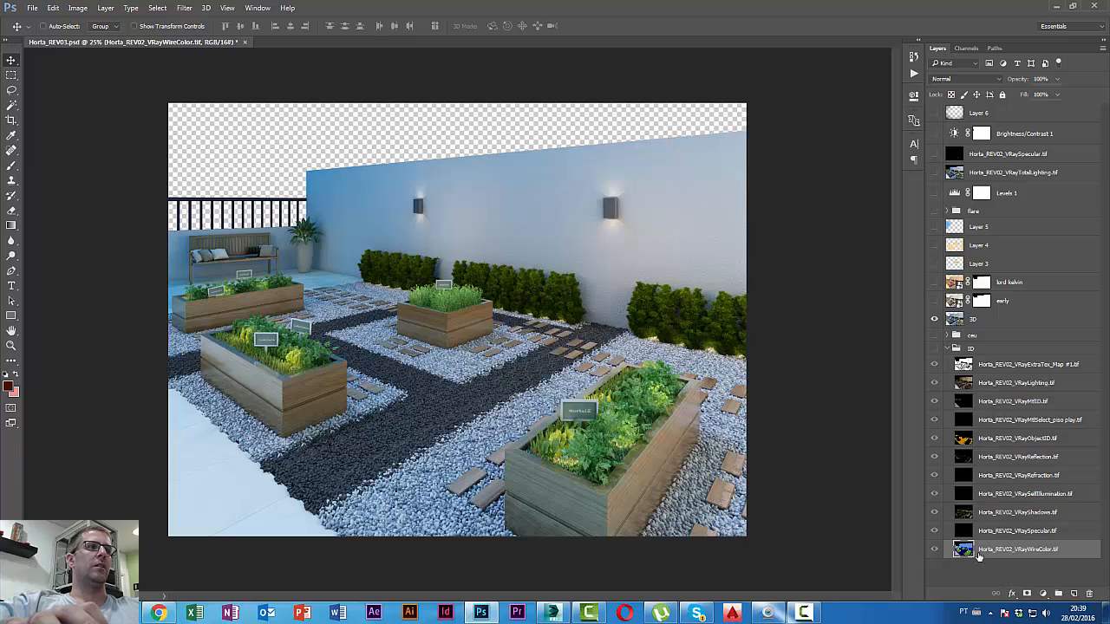
pyautogui.click(934, 320)
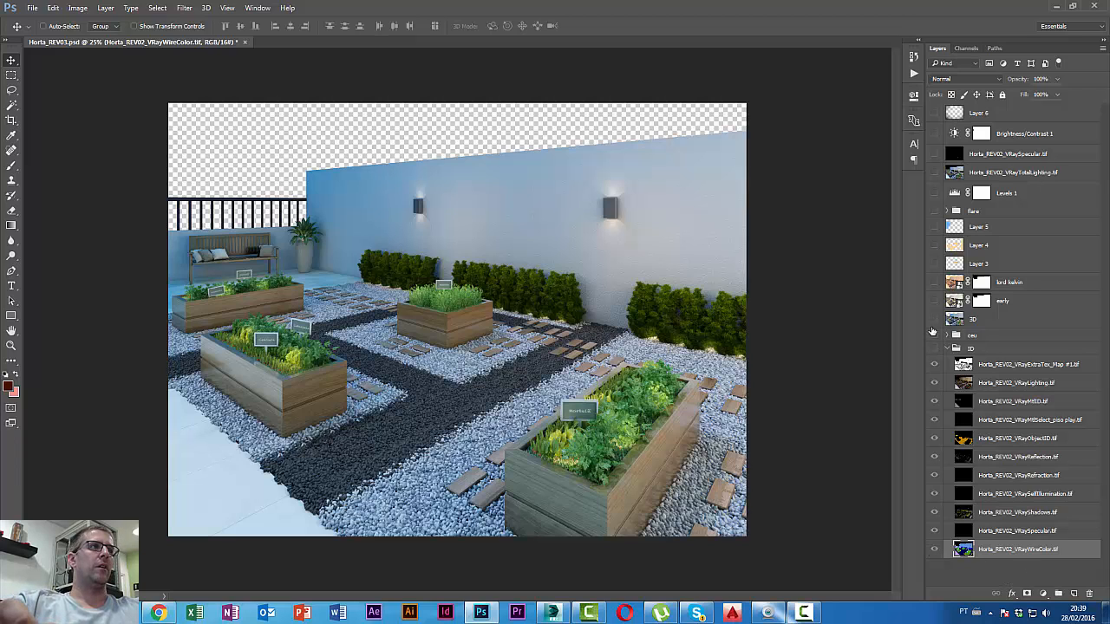
pyautogui.click(933, 333)
pyautogui.click(934, 550)
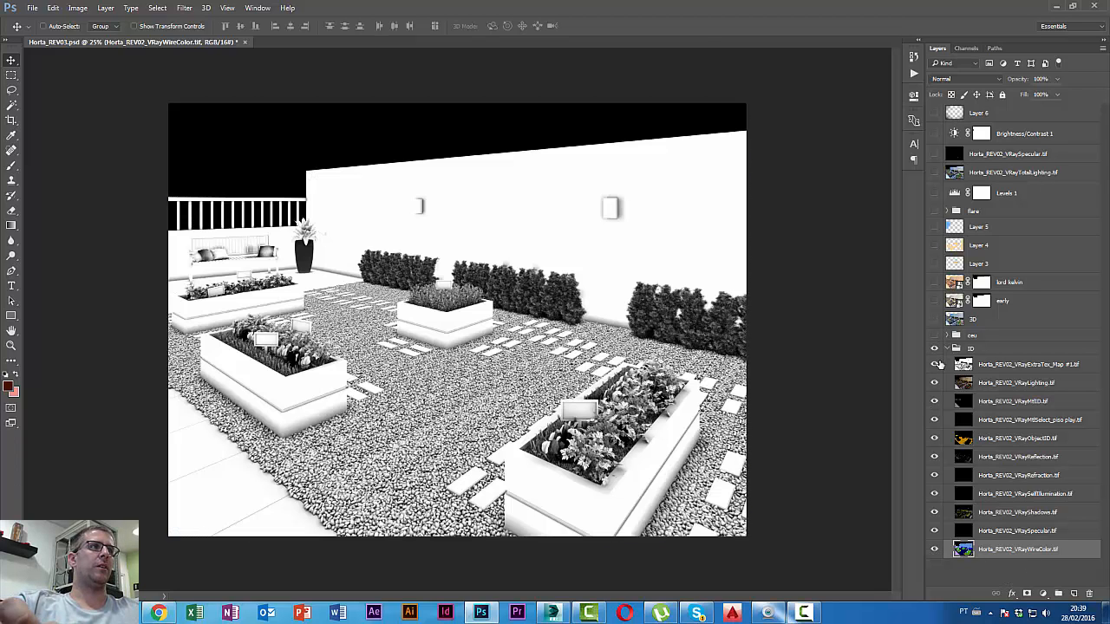
pyautogui.keyDown('alt'); pyautogui.click(934, 550); pyautogui.keyUp('alt')
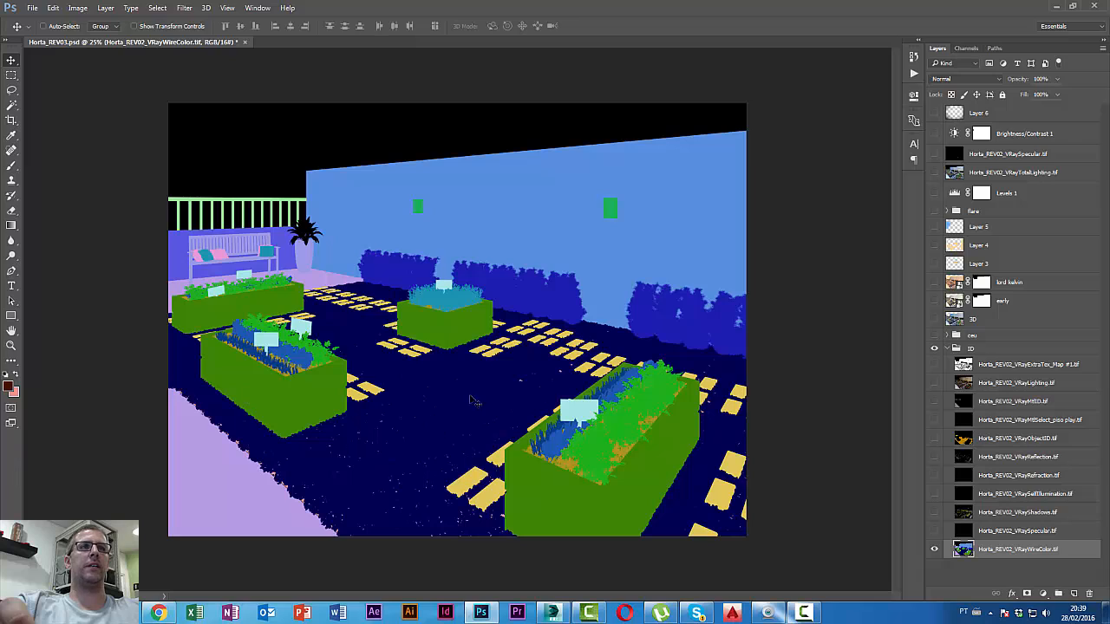
# - Select the left planter box and the foreground planter box in turn by colour with the Magic Wand
pyautogui.click(12, 93)
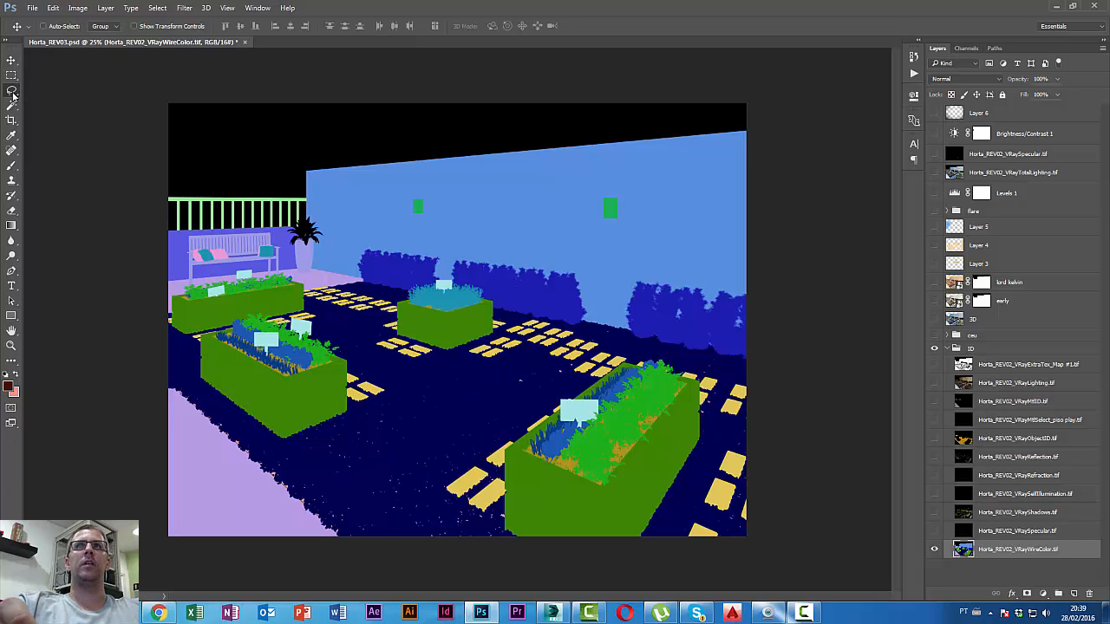
pyautogui.click(13, 104)
pyautogui.click(52, 111)
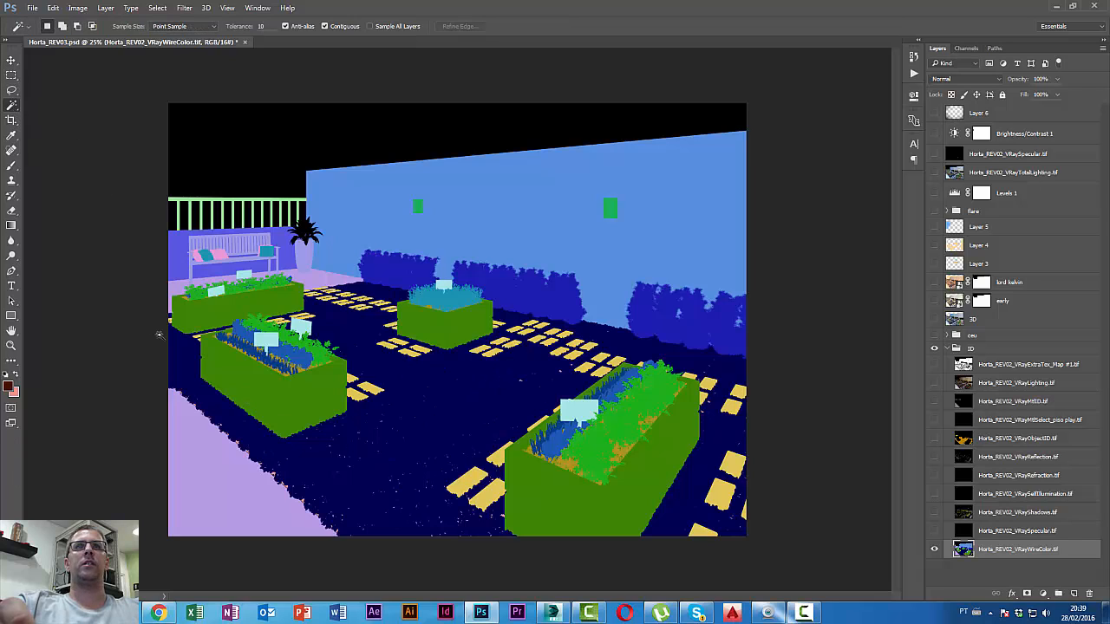
pyautogui.click(302, 405)
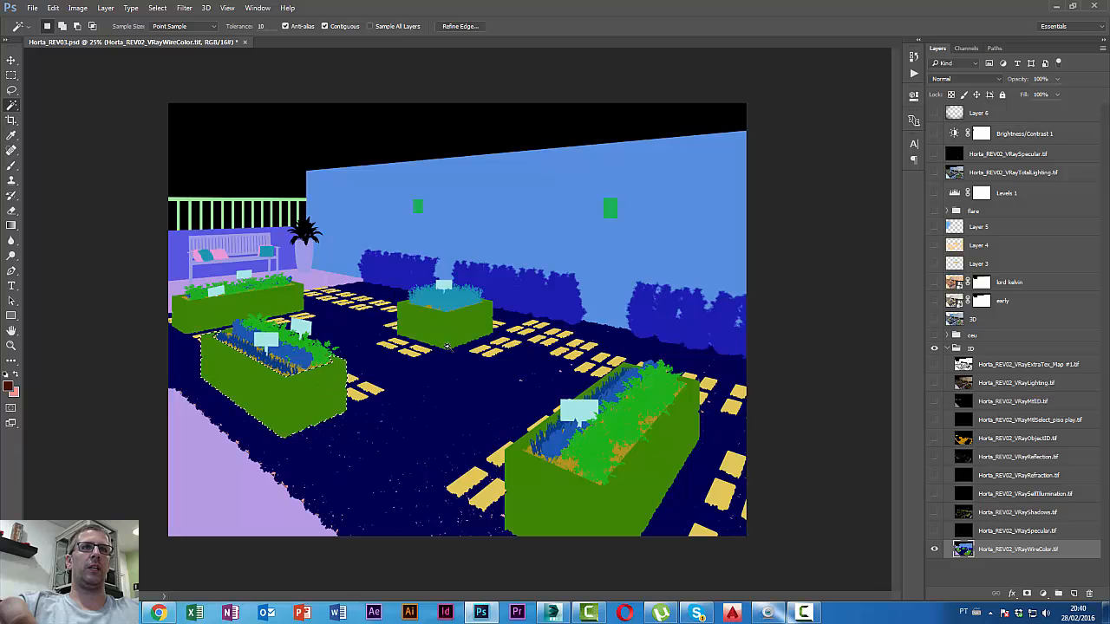
pyautogui.click(570, 504)
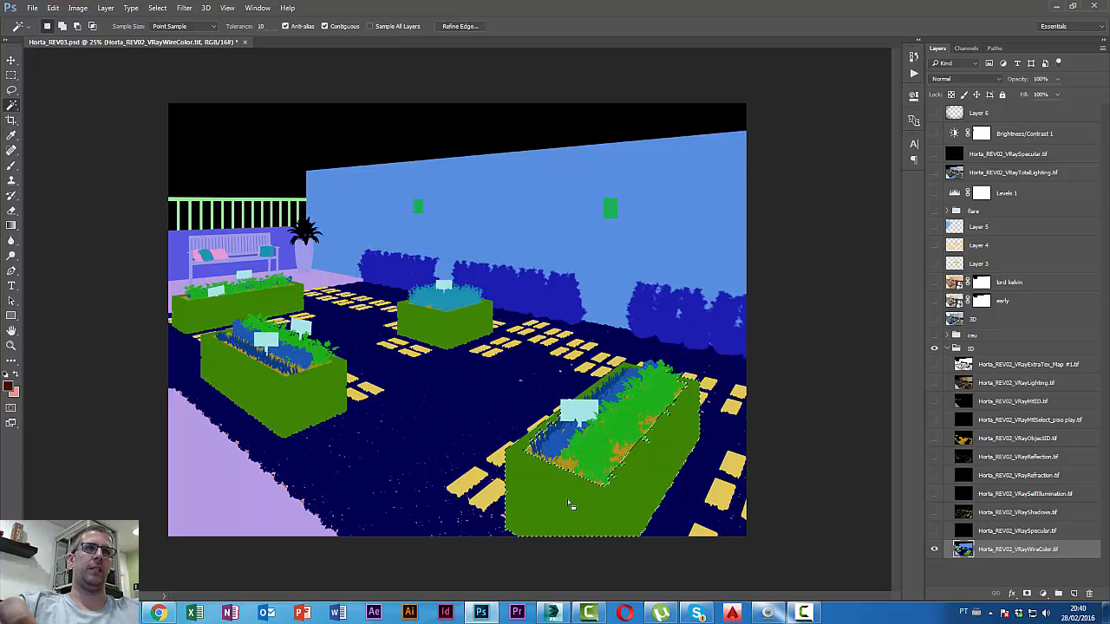
# - Select the gravel ground, the middle hedge, the blue wall and the right hedge in turn with the Magic Wand
pyautogui.click(390, 430)
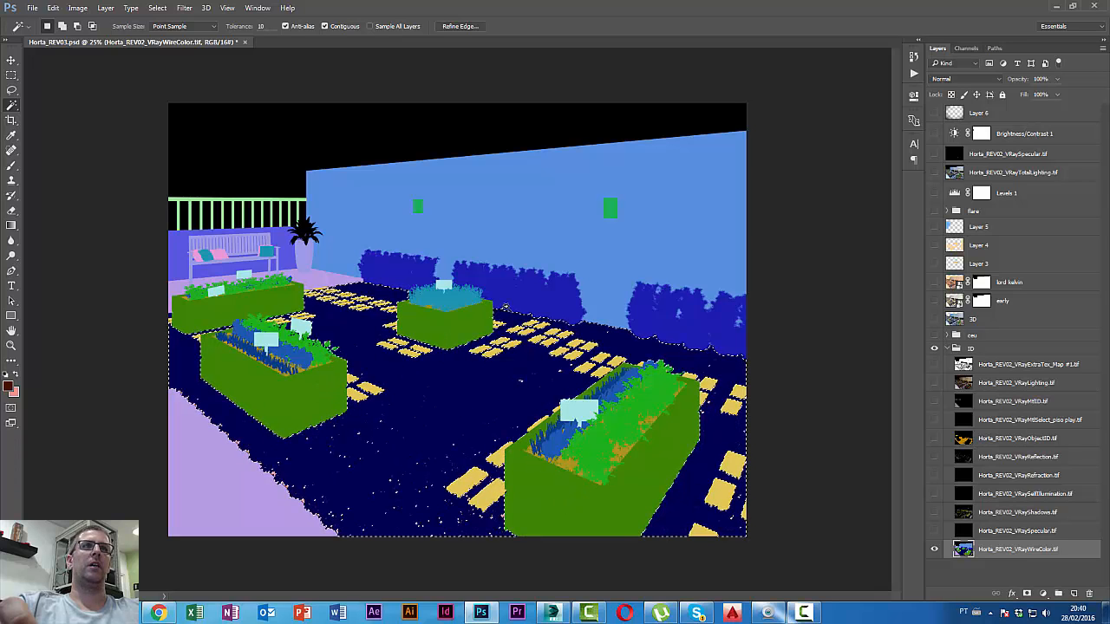
pyautogui.click(523, 301)
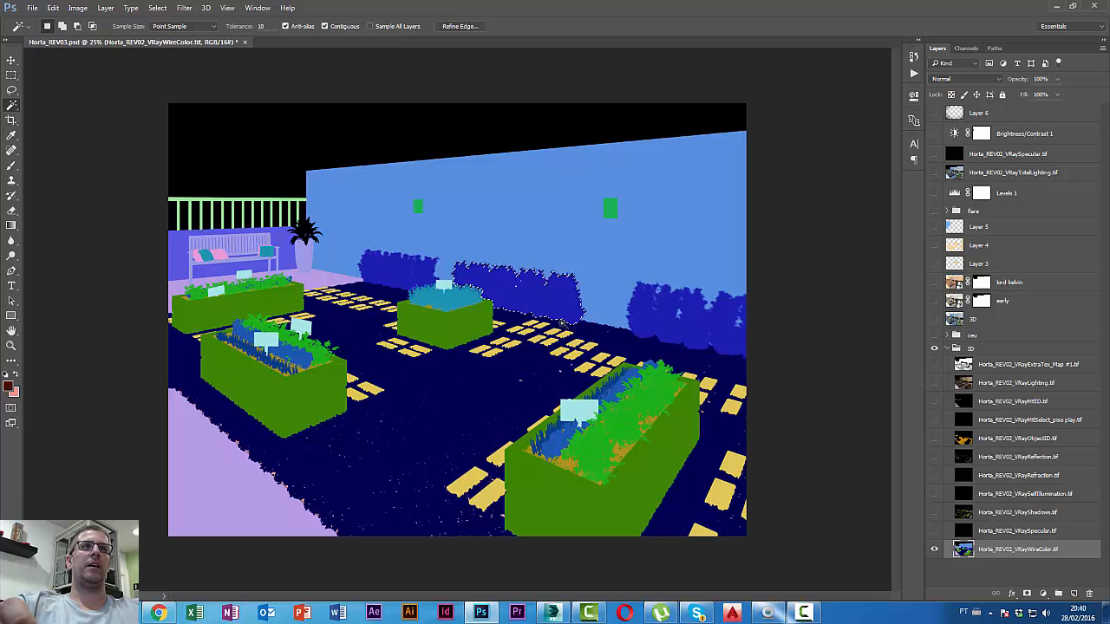
pyautogui.click(535, 223)
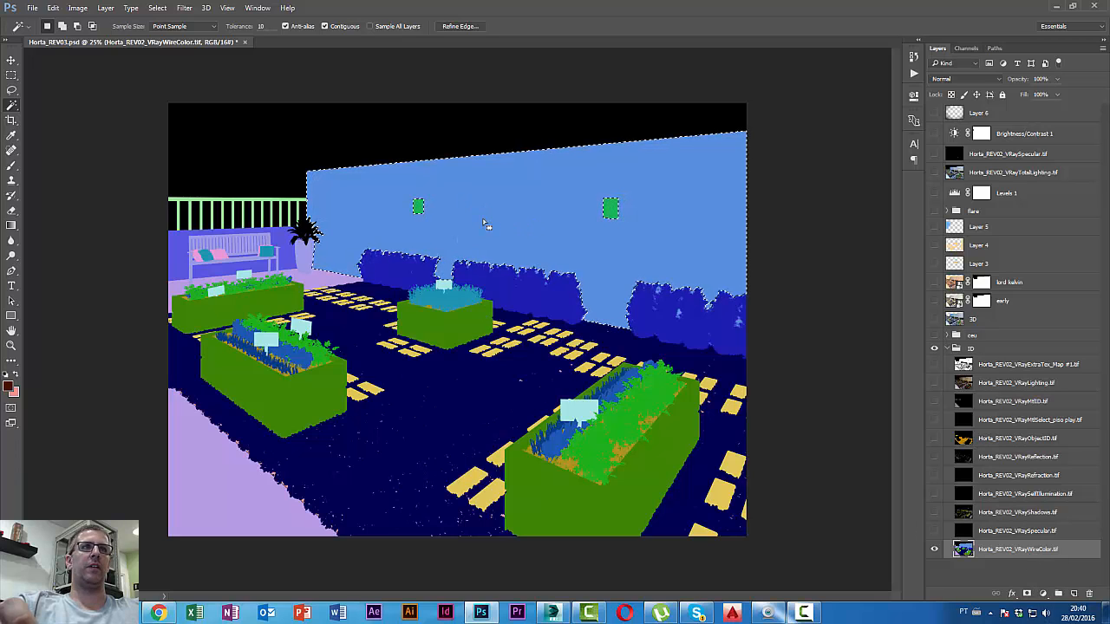
pyautogui.click(436, 268)
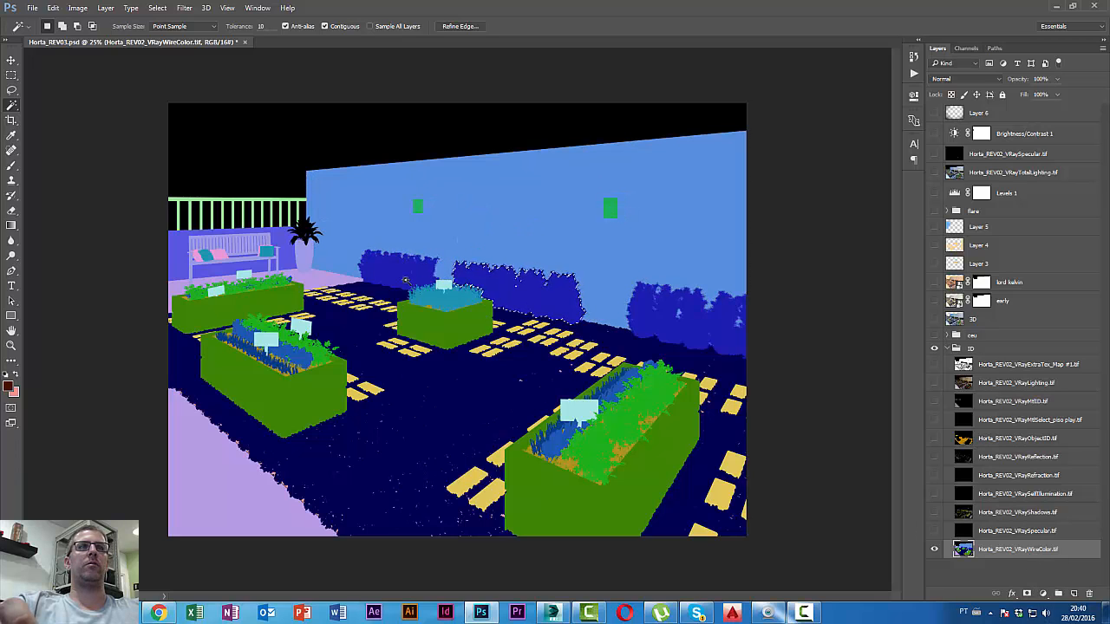
pyautogui.click(692, 316)
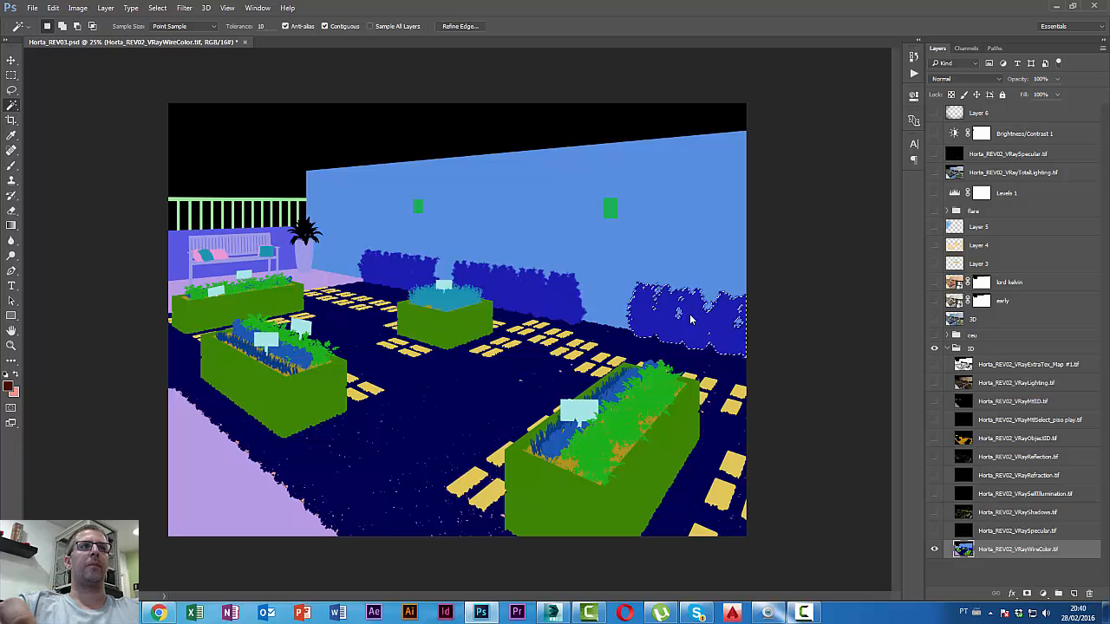
# - Select the gravel ground again, replace it with the blue wall, clear the selection and reselect the wall
pyautogui.click(450, 402)
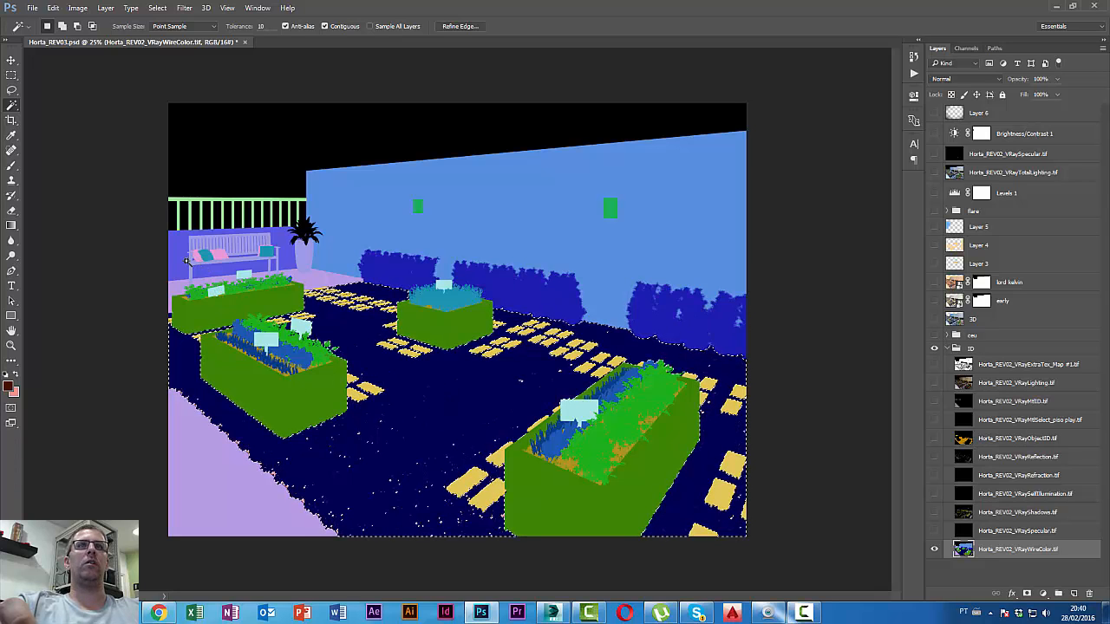
pyautogui.click(398, 213)
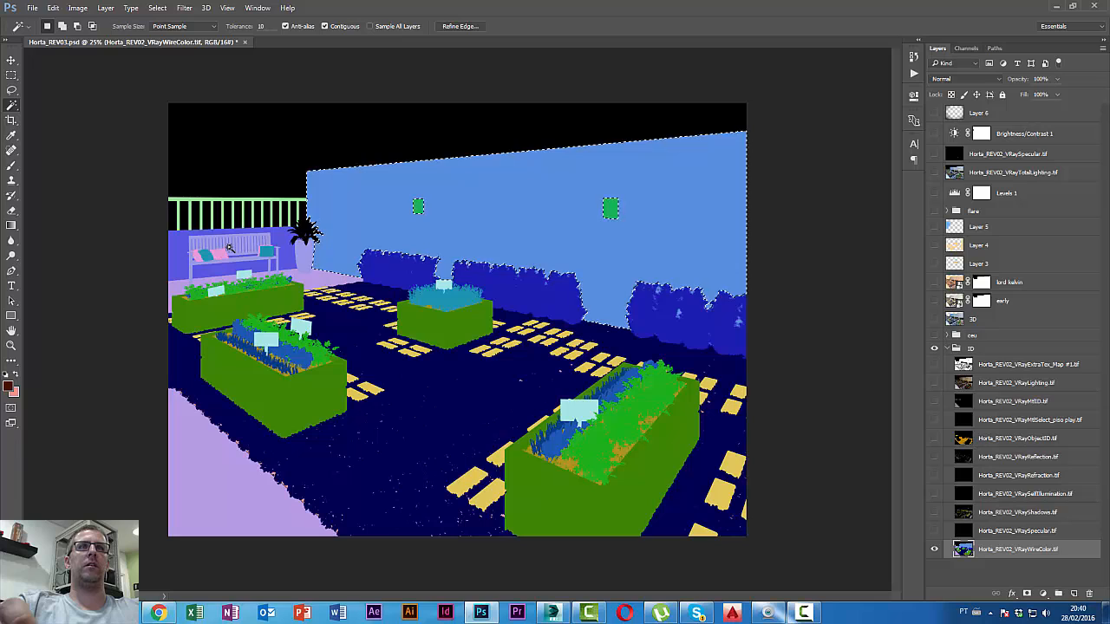
pyautogui.hotkey('ctrl', 'd')
pyautogui.click(476, 223)
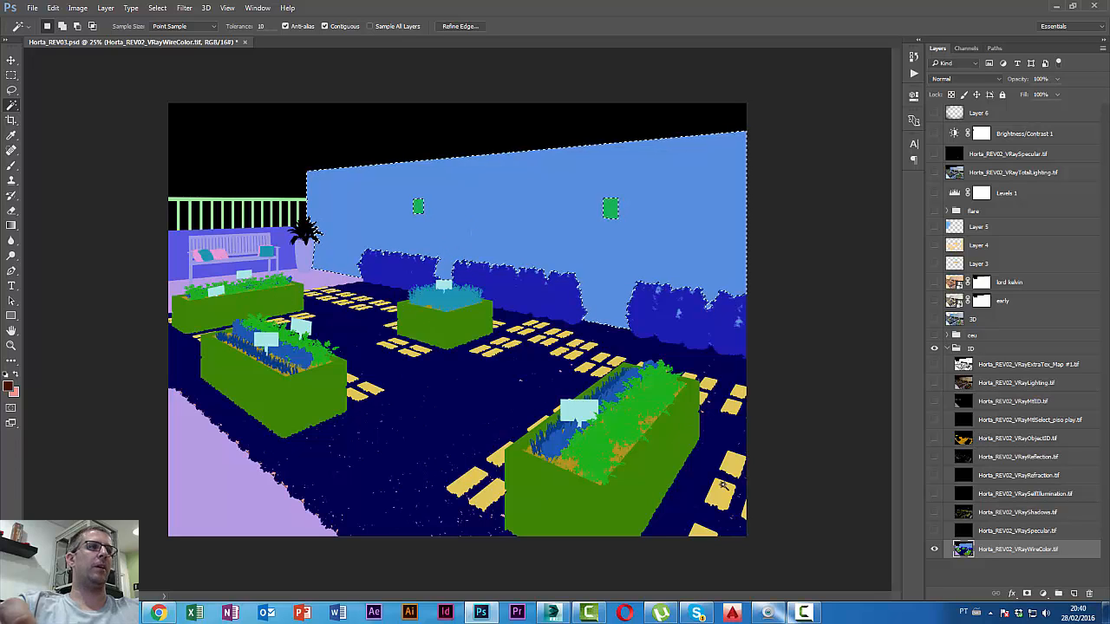
# - Clear the wall selection and turn on the VRaySpecular and VRayShadows passes, making each one the active layer
pyautogui.click(934, 531)
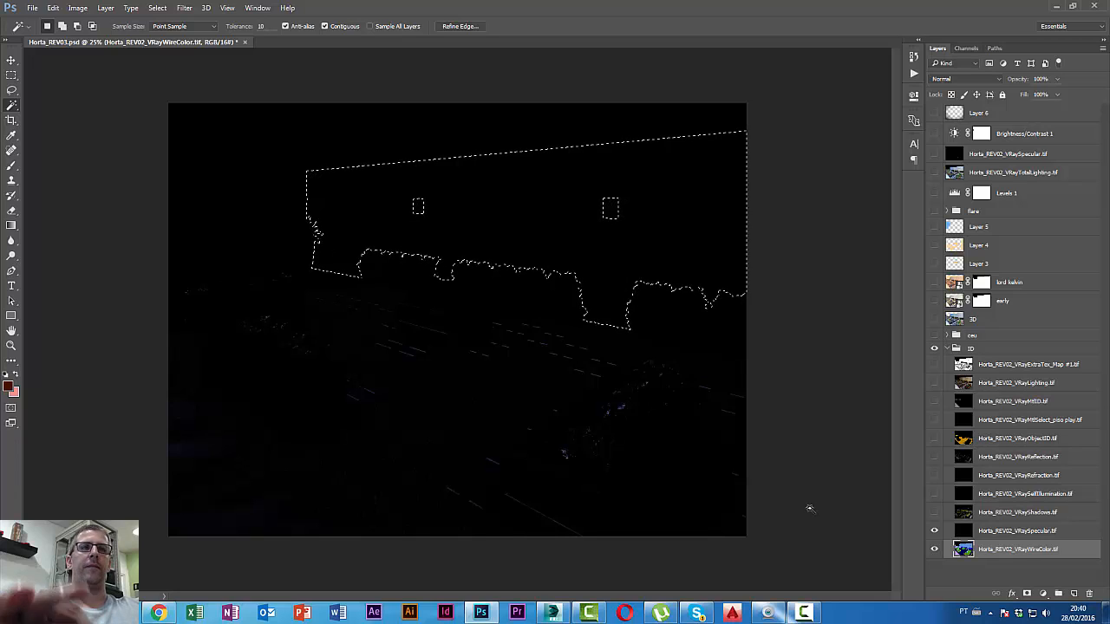
pyautogui.hotkey('ctrl', 'd')
pyautogui.click(1027, 532)
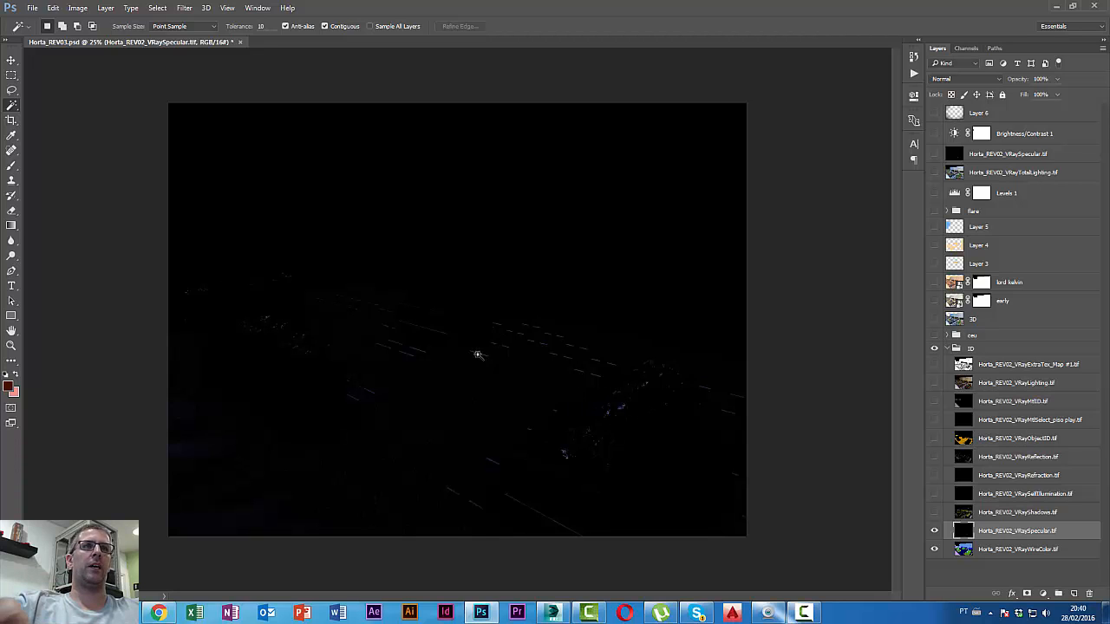
pyautogui.scroll(5, 592, 442)
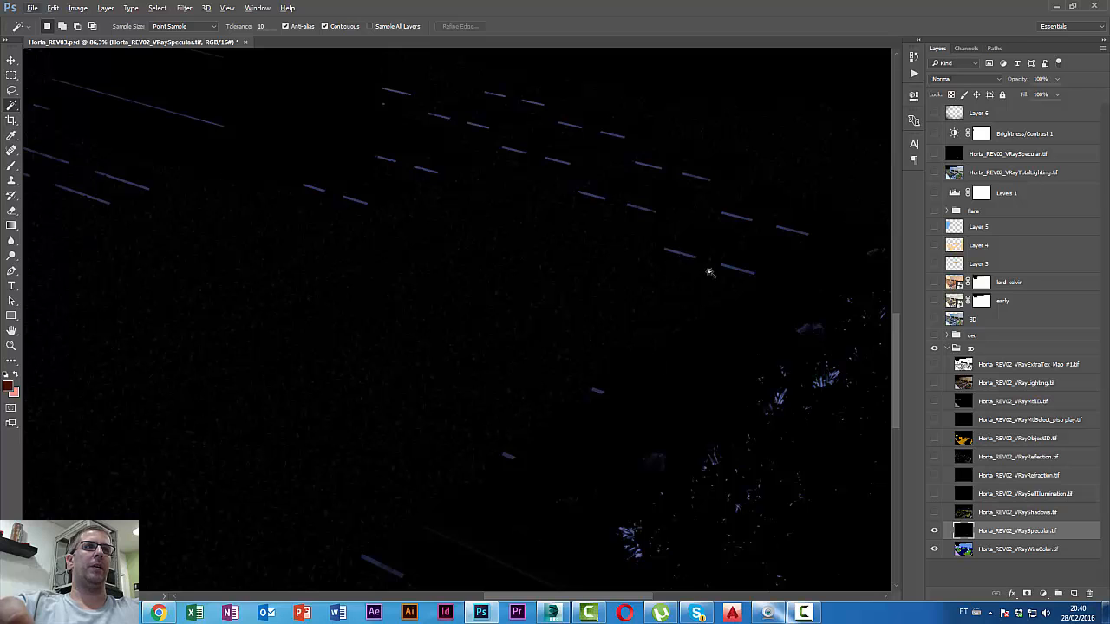
pyautogui.scroll(-4, 417, 349)
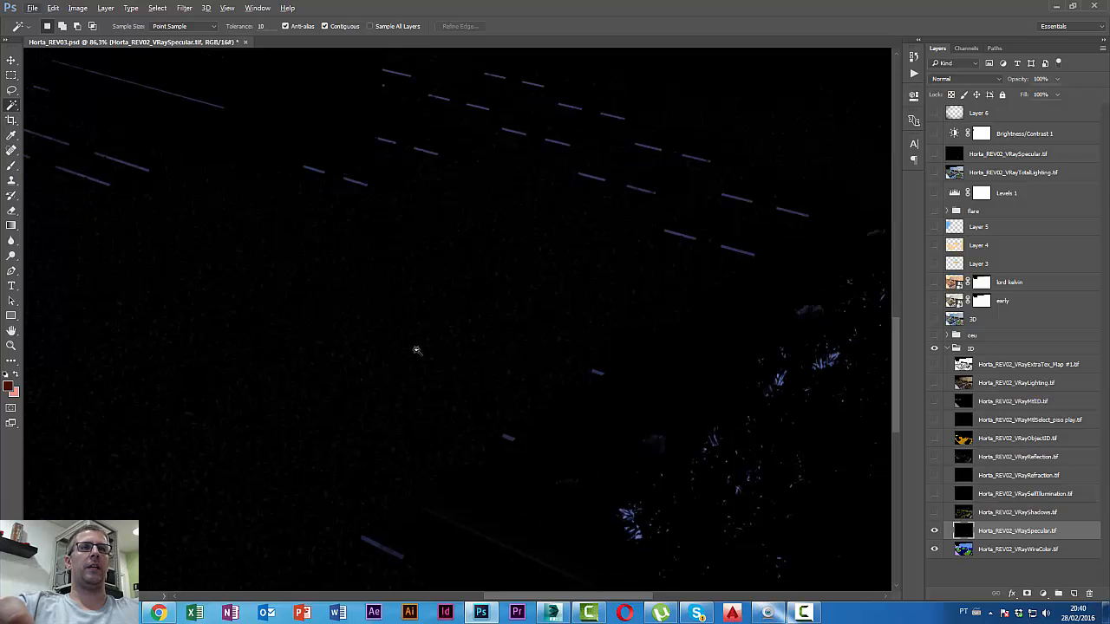
pyautogui.scroll(-3, 339, 351)
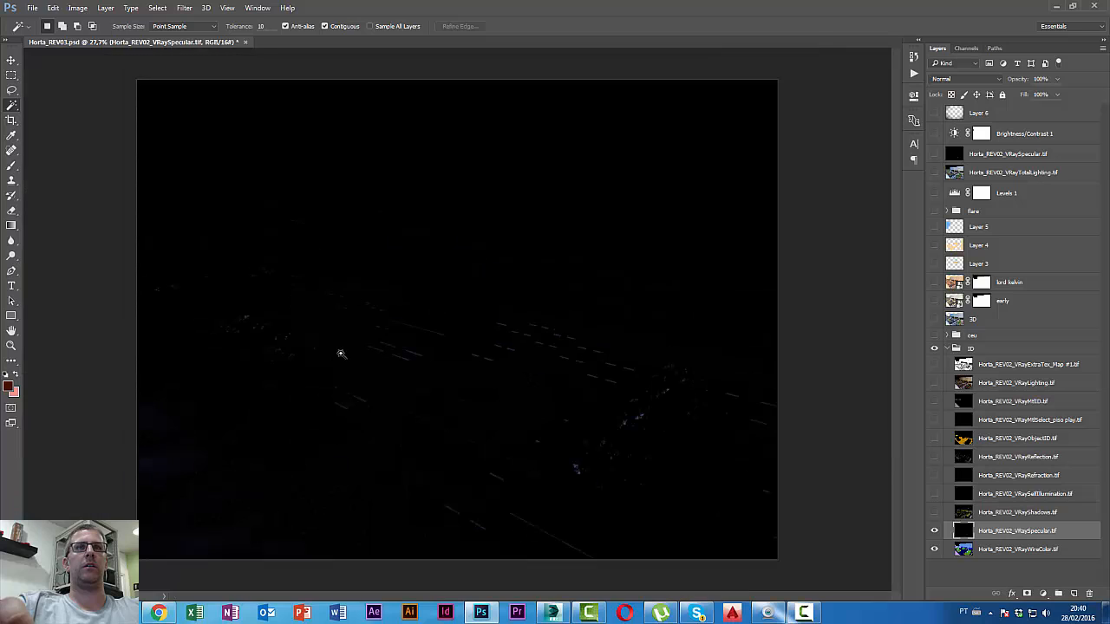
pyautogui.click(934, 512)
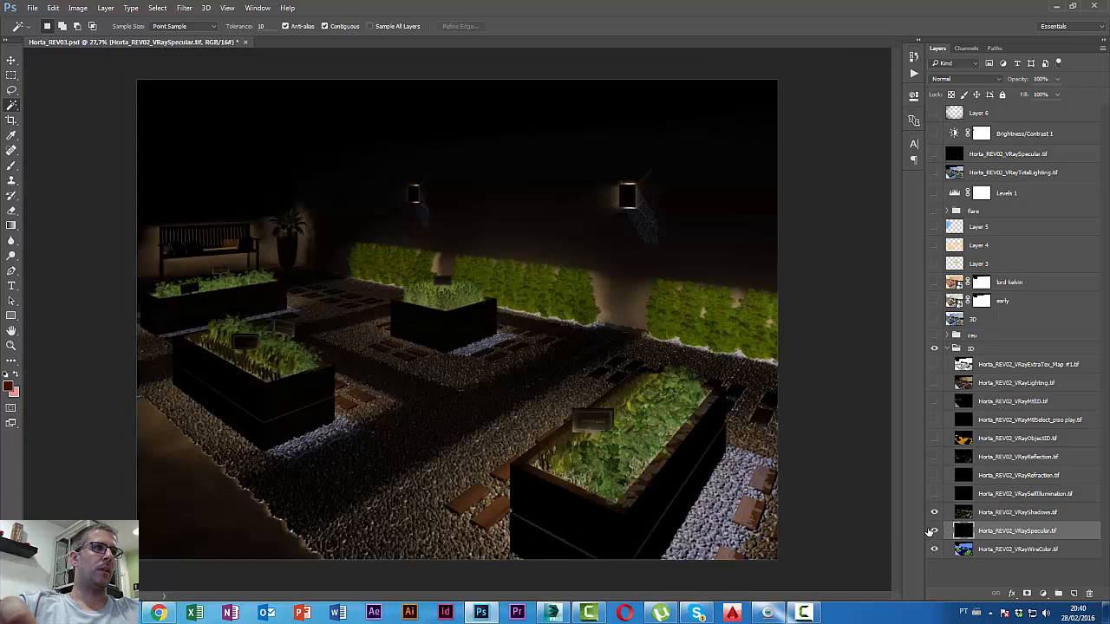
pyautogui.click(964, 518)
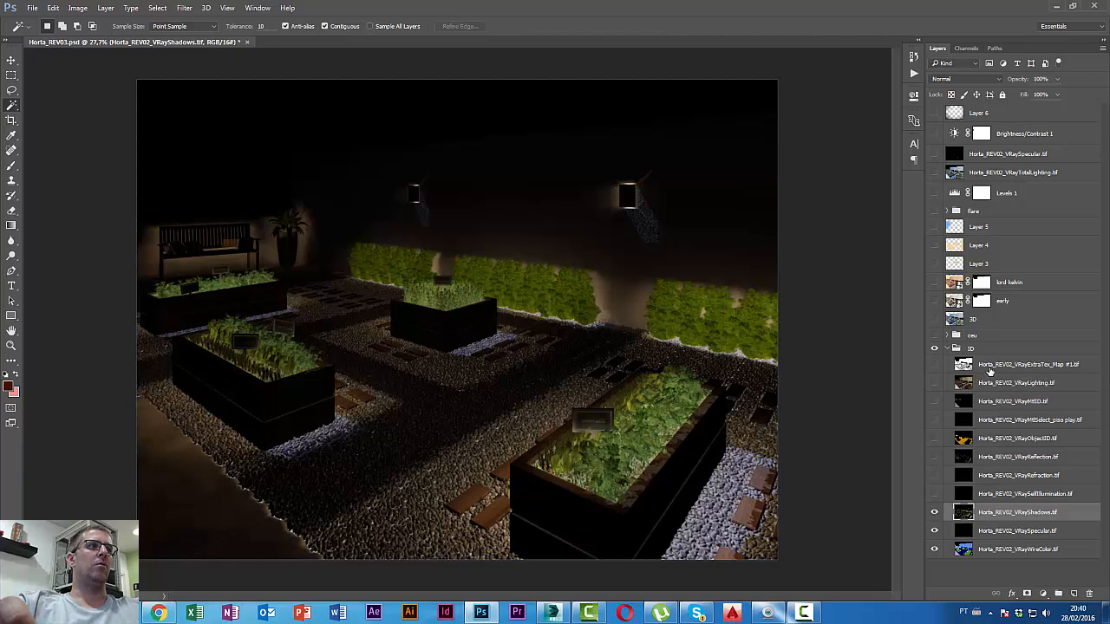
# - Preview the VRaySelfIllumination and VRayRefraction passes one after the other, hiding each again
pyautogui.click(936, 494)
pyautogui.click(1004, 501)
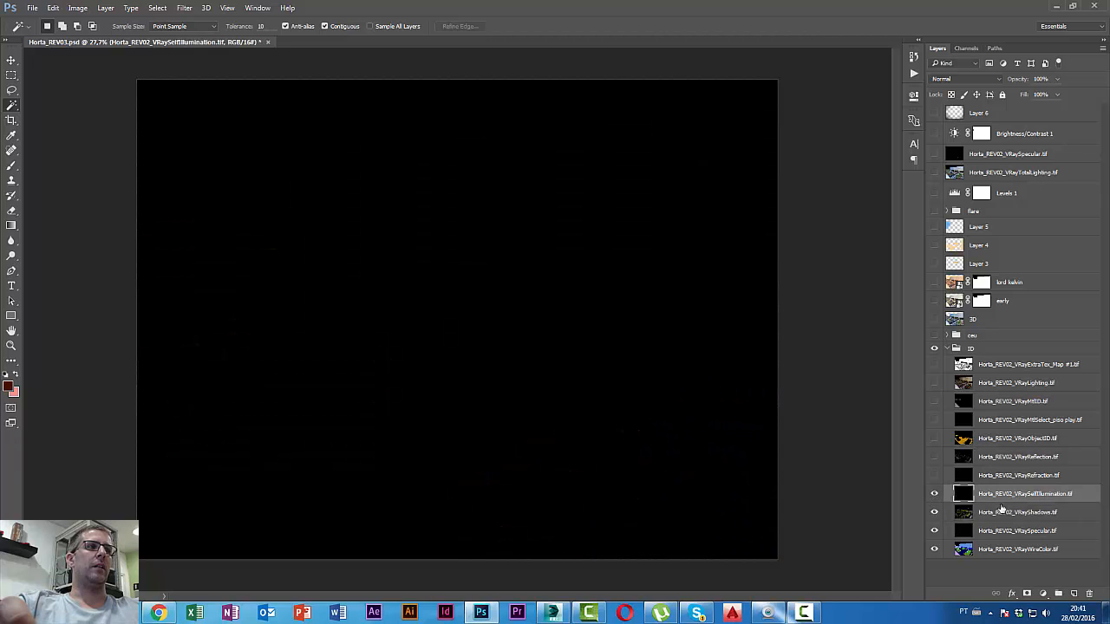
pyautogui.click(935, 493)
pyautogui.click(935, 475)
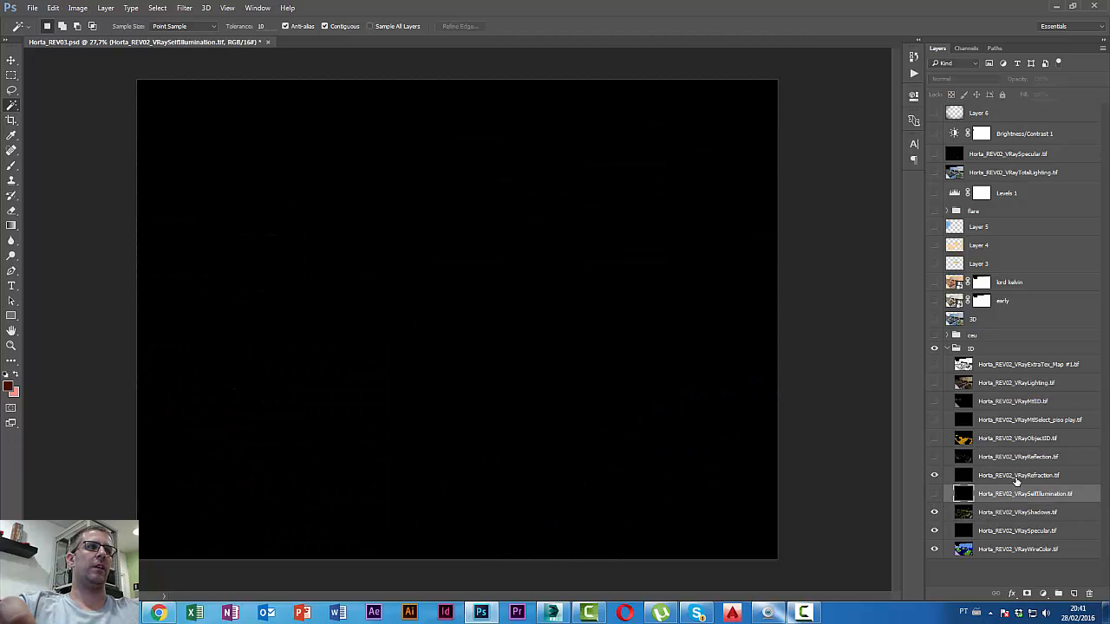
pyautogui.click(935, 476)
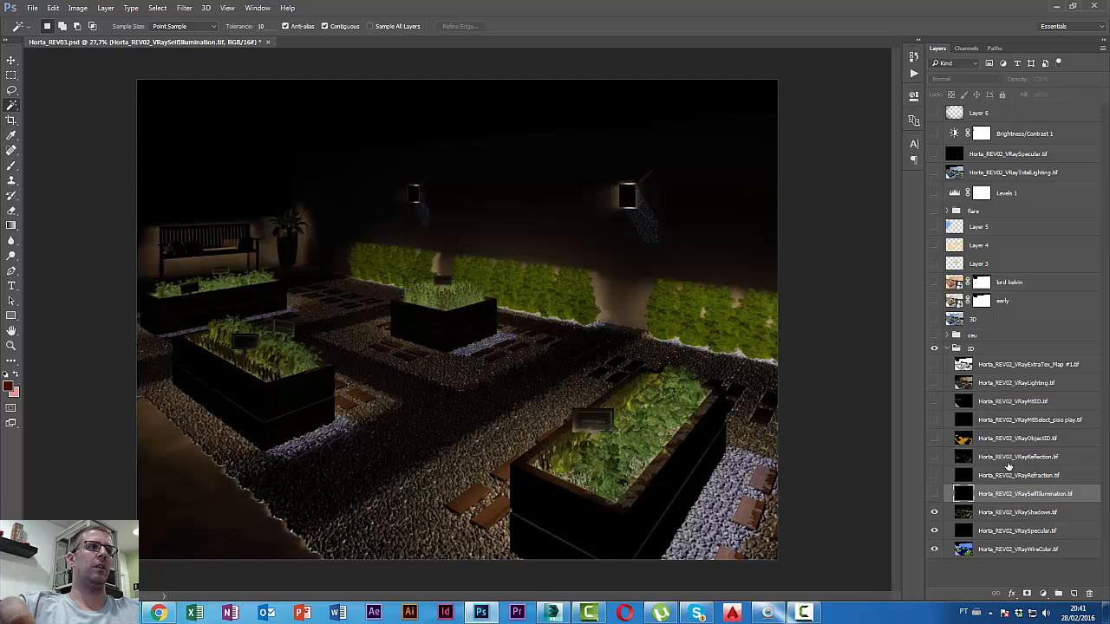
# - Make the VRayReflection layer active, preview its reflections over the scene and hide it again
pyautogui.click(961, 457)
pyautogui.click(935, 456)
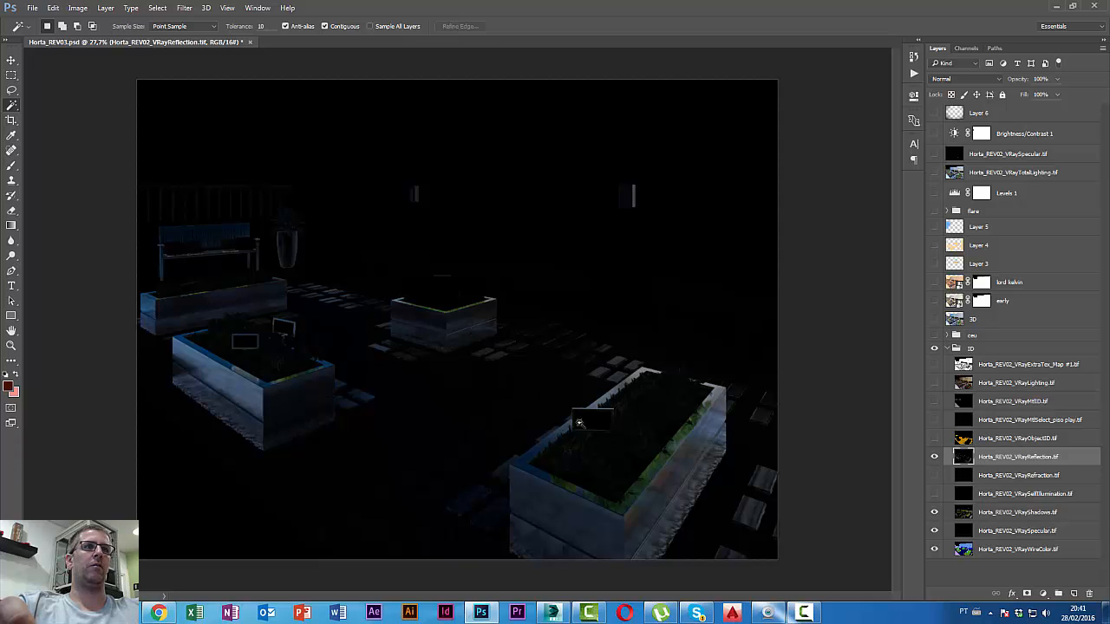
pyautogui.click(934, 458)
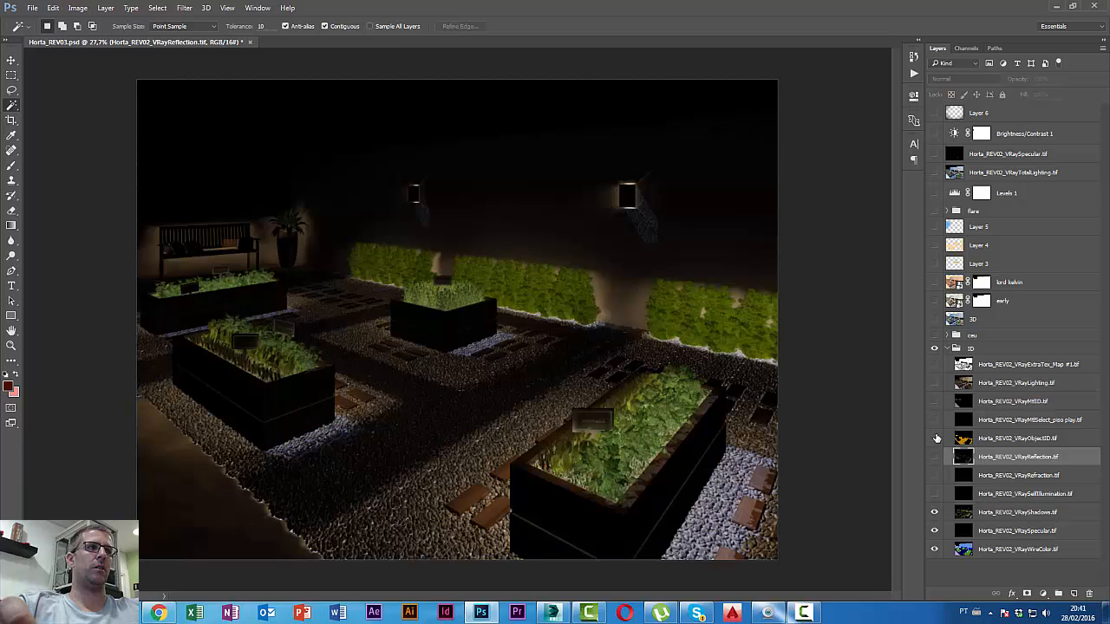
# - Turn on the VRayObjectID pass and make the VRayWireColor layer active
pyautogui.click(934, 438)
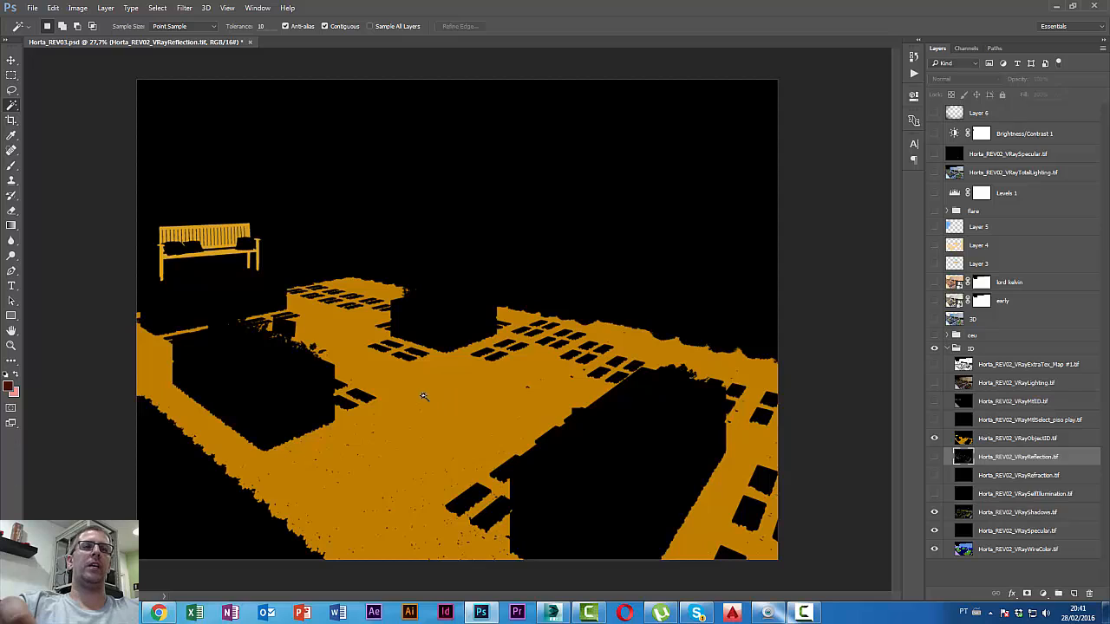
pyautogui.click(978, 555)
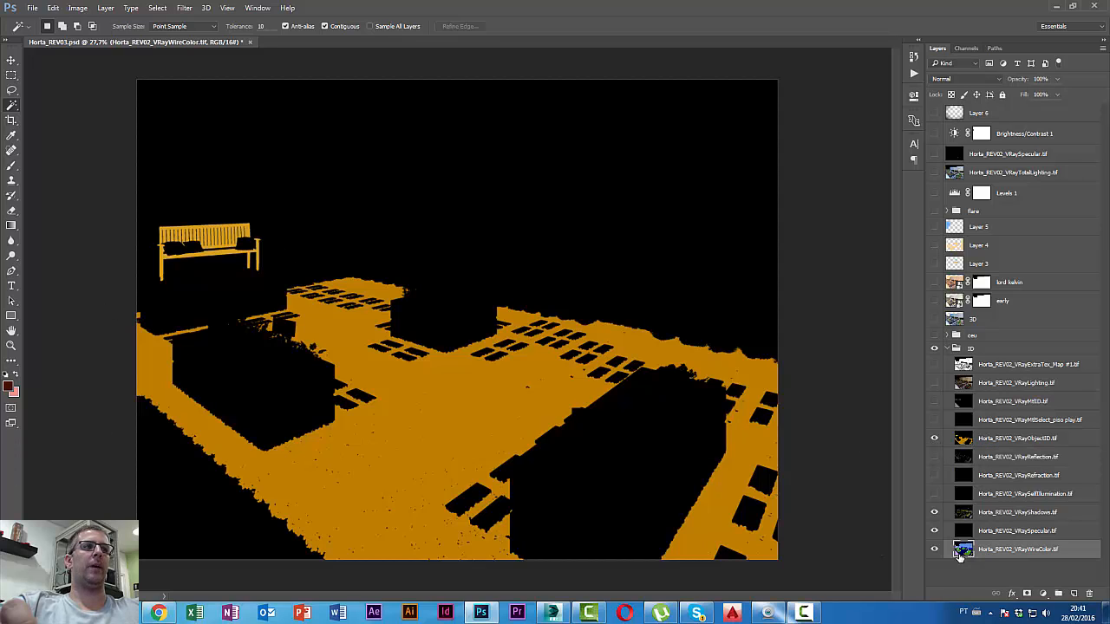
# - Hide the VRayObjectID pass, and preview the VRayMtlSelect_piso play pass before hiding it again
pyautogui.click(1000, 441)
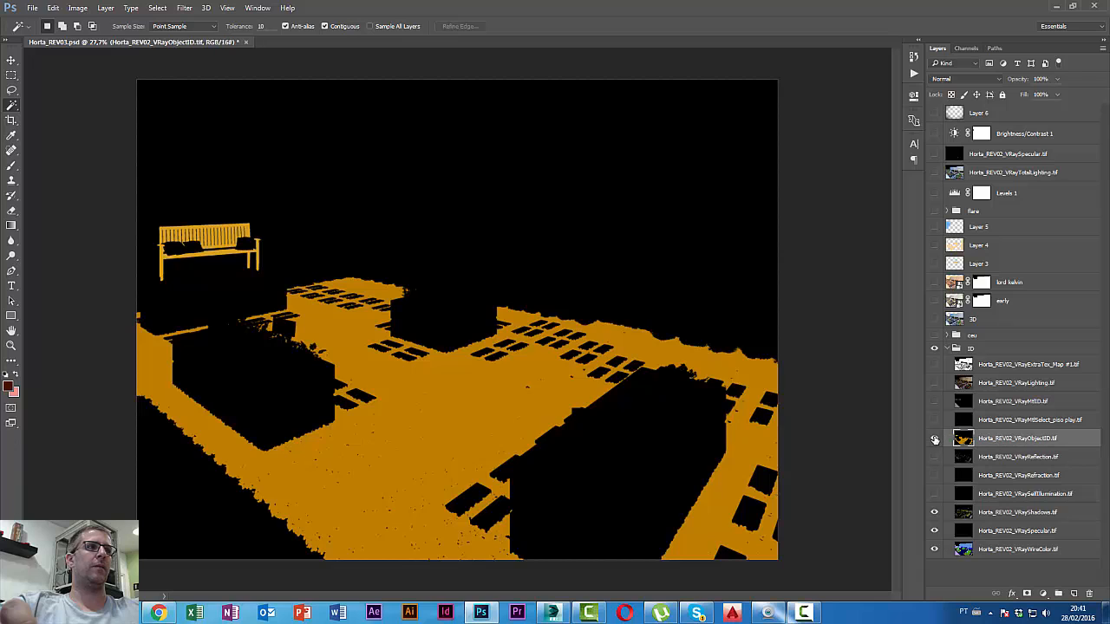
pyautogui.click(935, 438)
pyautogui.click(949, 425)
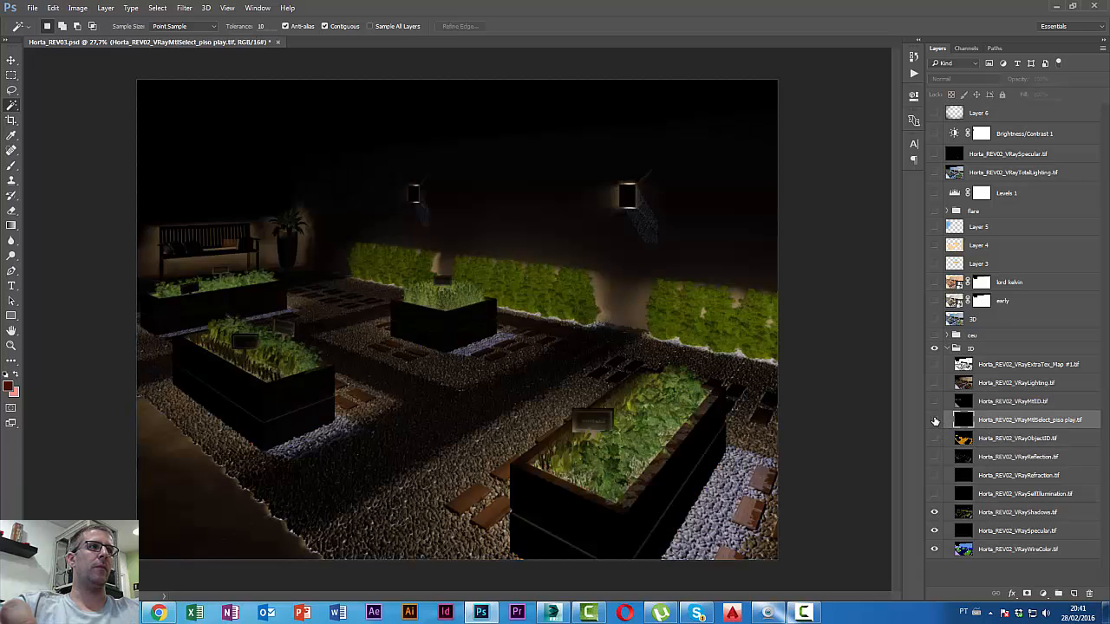
pyautogui.click(935, 420)
pyautogui.click(935, 421)
# - Make the VRayMtlID layer active, preview its material mask over the scene and hide it again
pyautogui.click(934, 401)
pyautogui.click(953, 404)
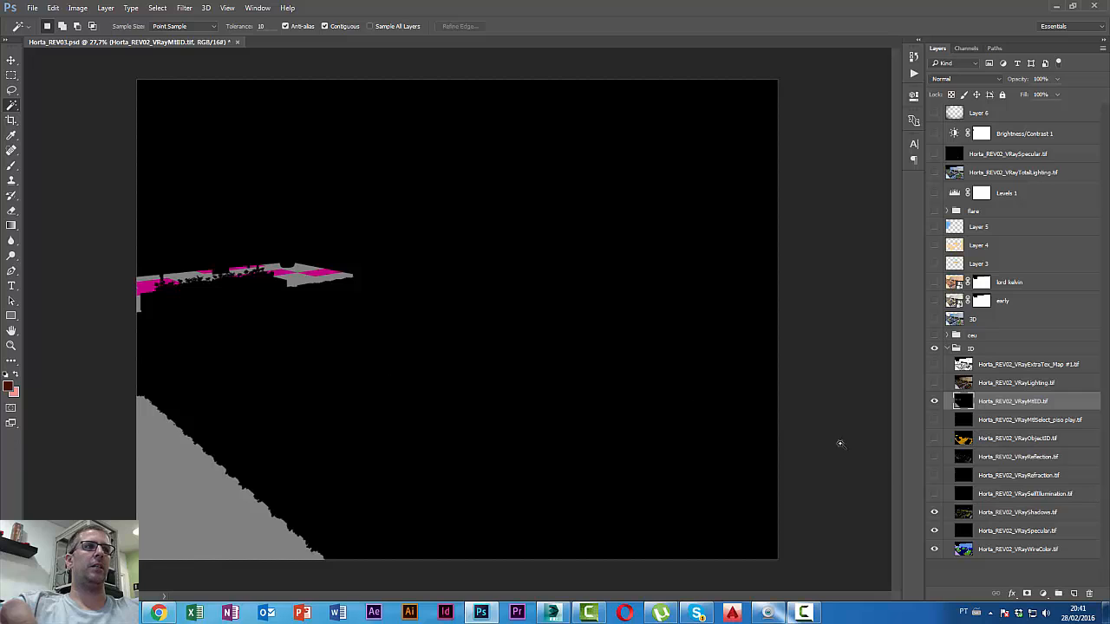
pyautogui.click(935, 401)
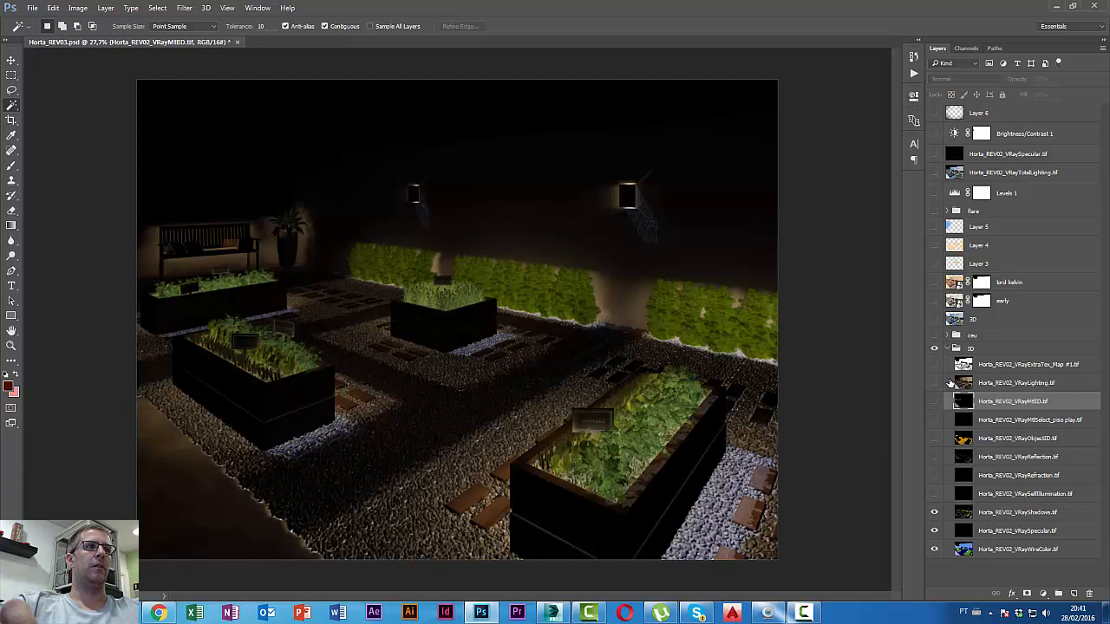
# - Preview the VRayLighting and VRayExtraTex_Map #1 passes one after the other, hiding each again
pyautogui.click(934, 382)
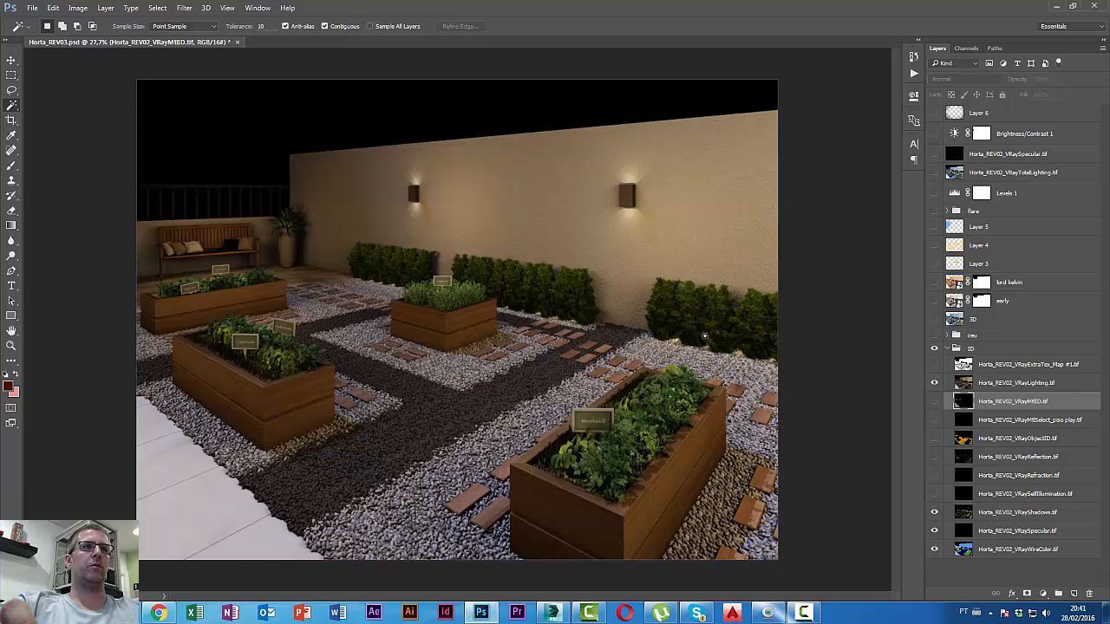
pyautogui.click(934, 364)
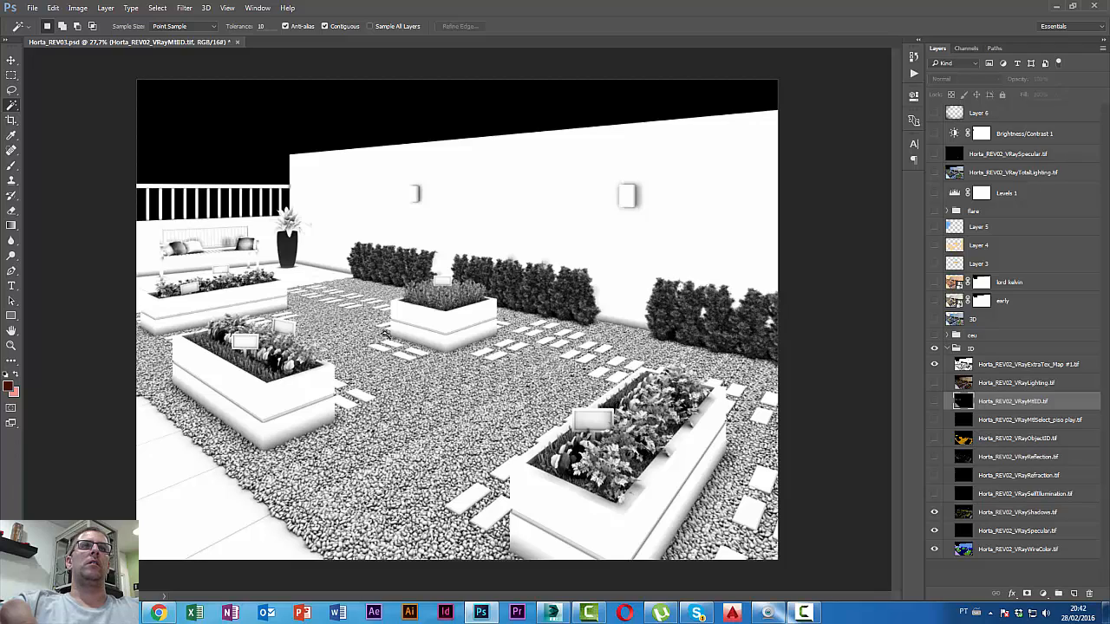
pyautogui.click(1008, 366)
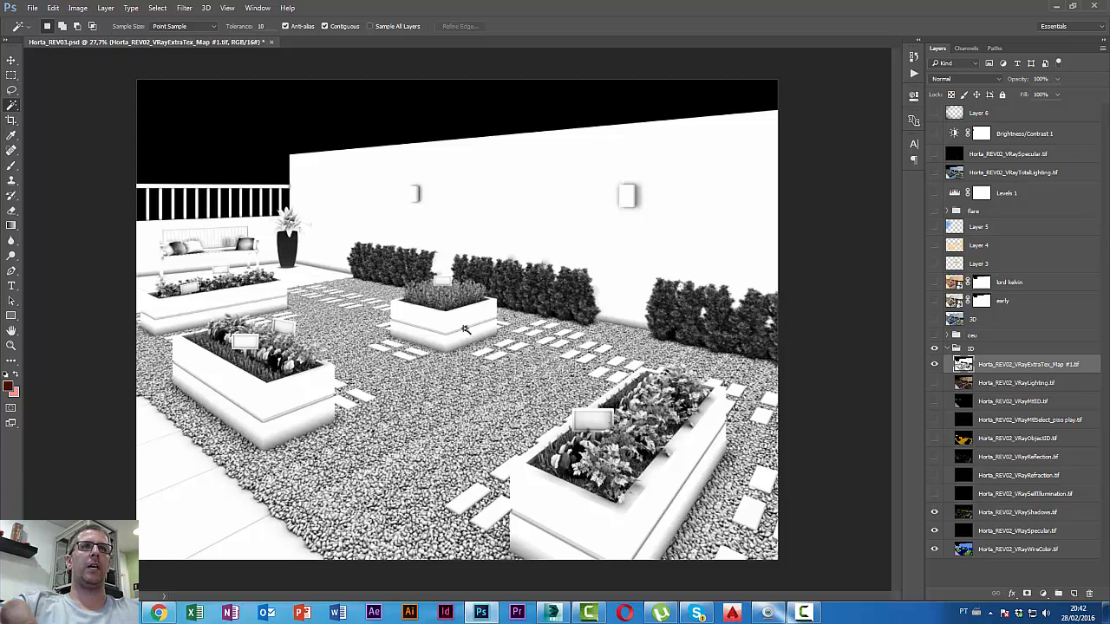
pyautogui.click(935, 365)
# - Hide the ID group and show the 3D render layer as the active layer, with the Move tool selected
pyautogui.click(934, 348)
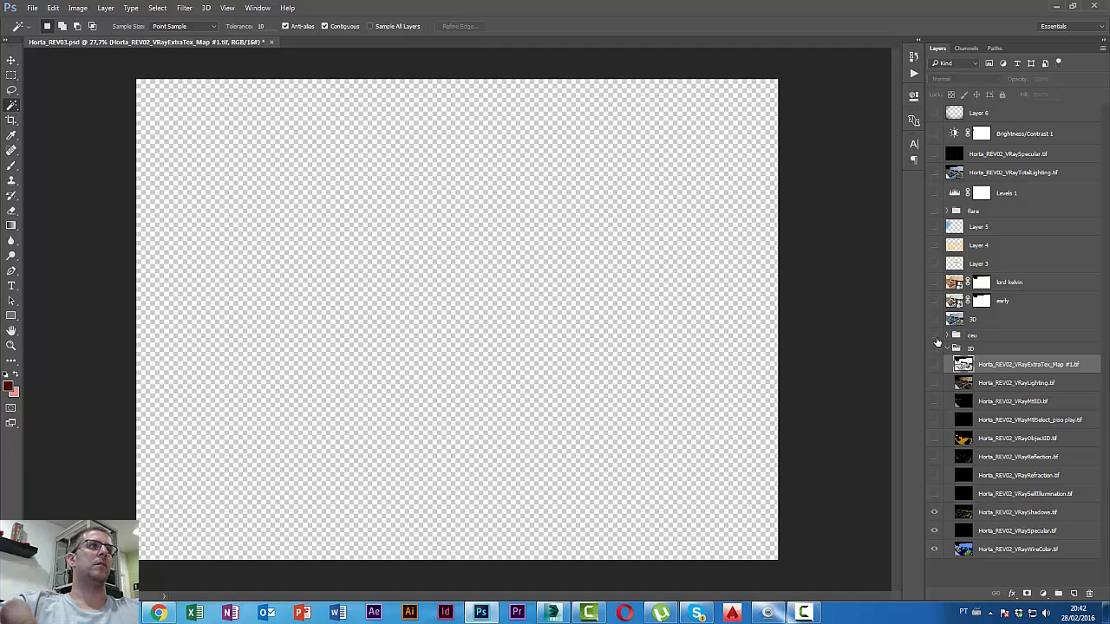
pyautogui.click(935, 320)
pyautogui.click(1006, 327)
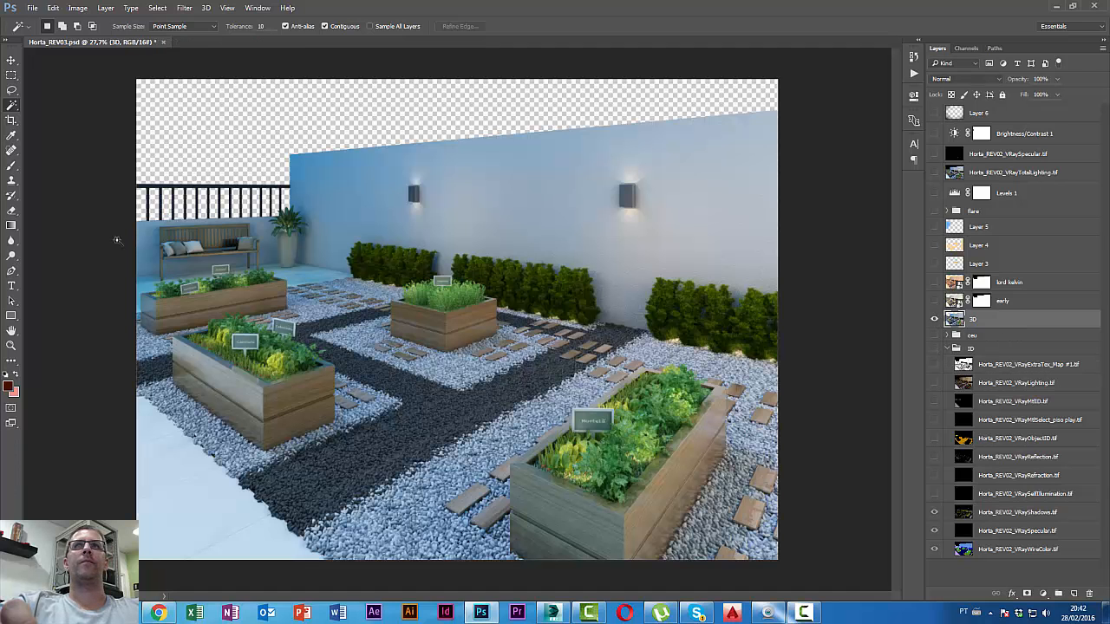
pyautogui.click(12, 59)
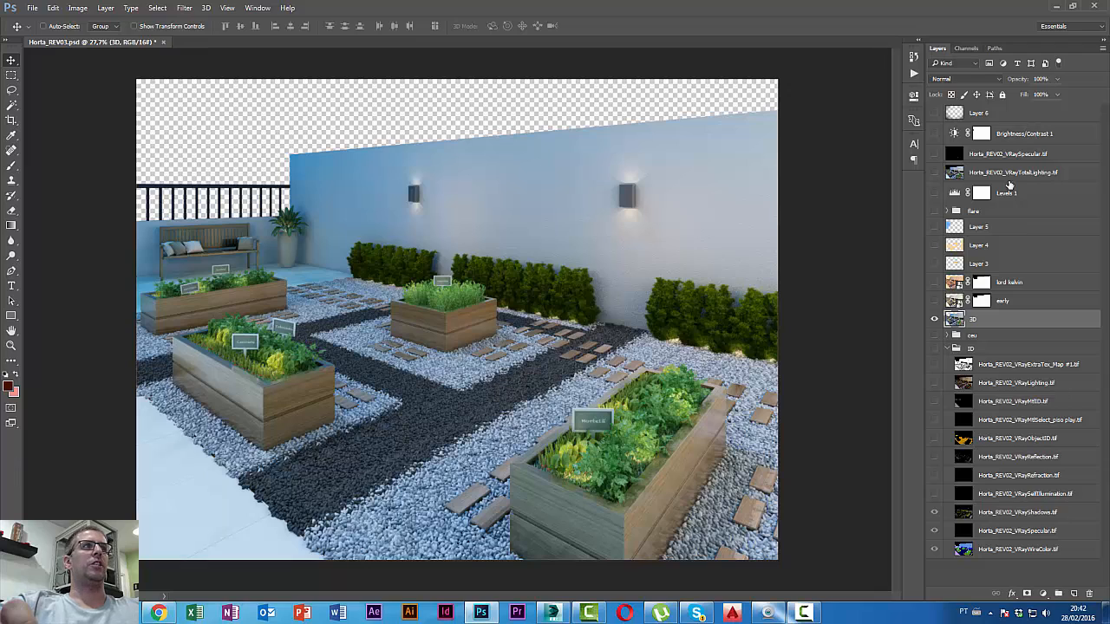
pyautogui.click(1021, 137)
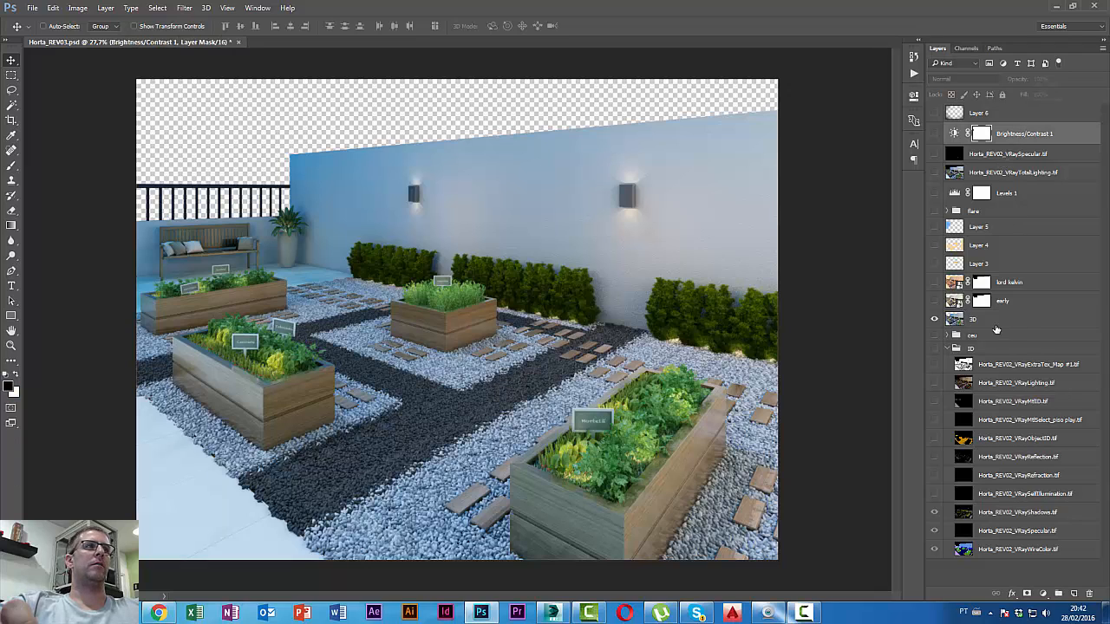
pyautogui.click(975, 319)
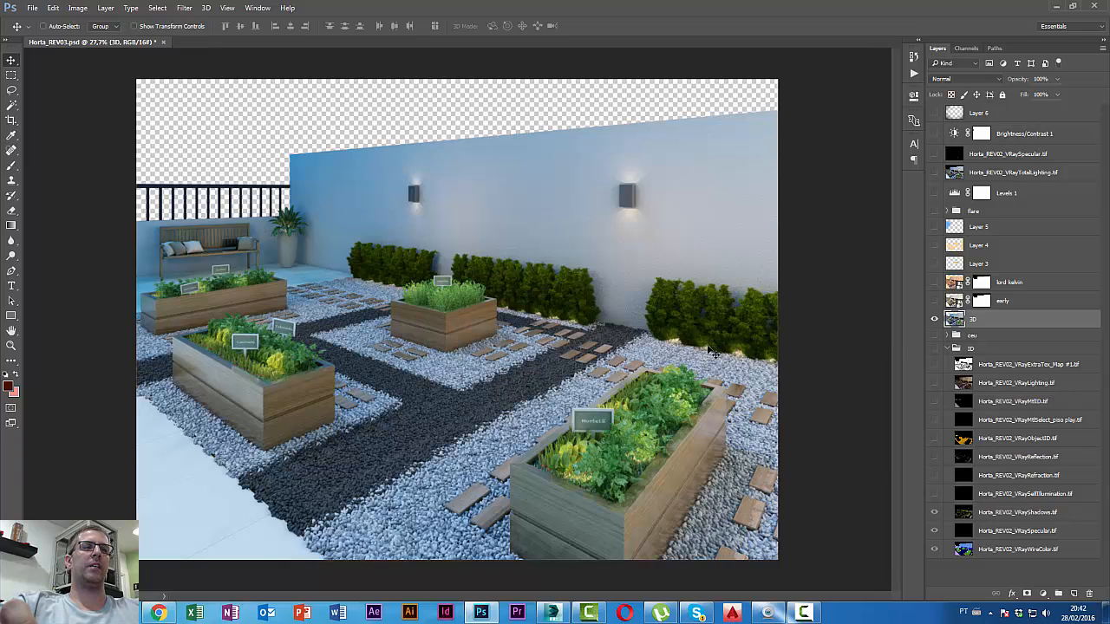
# - Turn on the ceu group and expand it to show its sky layers, Layer 2 and Layer 2 copy
pyautogui.click(946, 337)
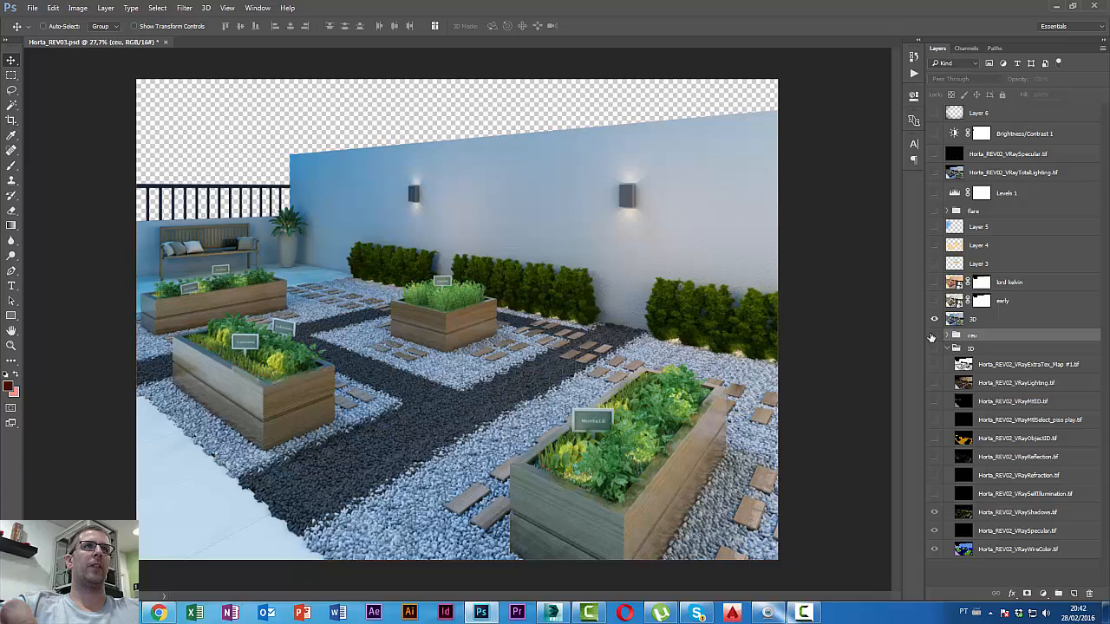
pyautogui.click(934, 336)
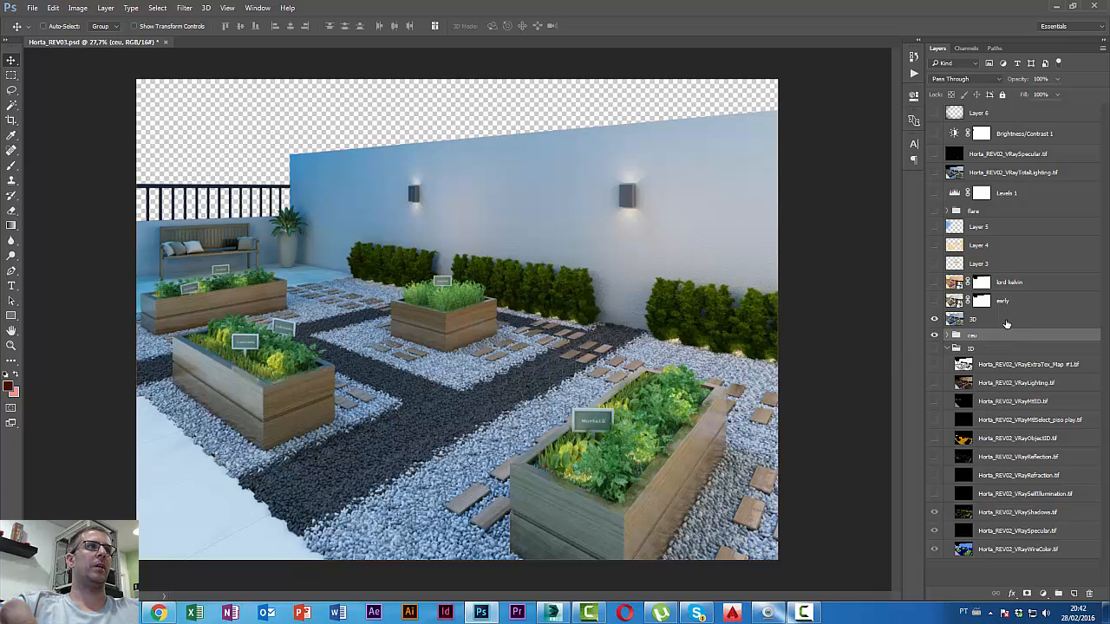
pyautogui.click(946, 335)
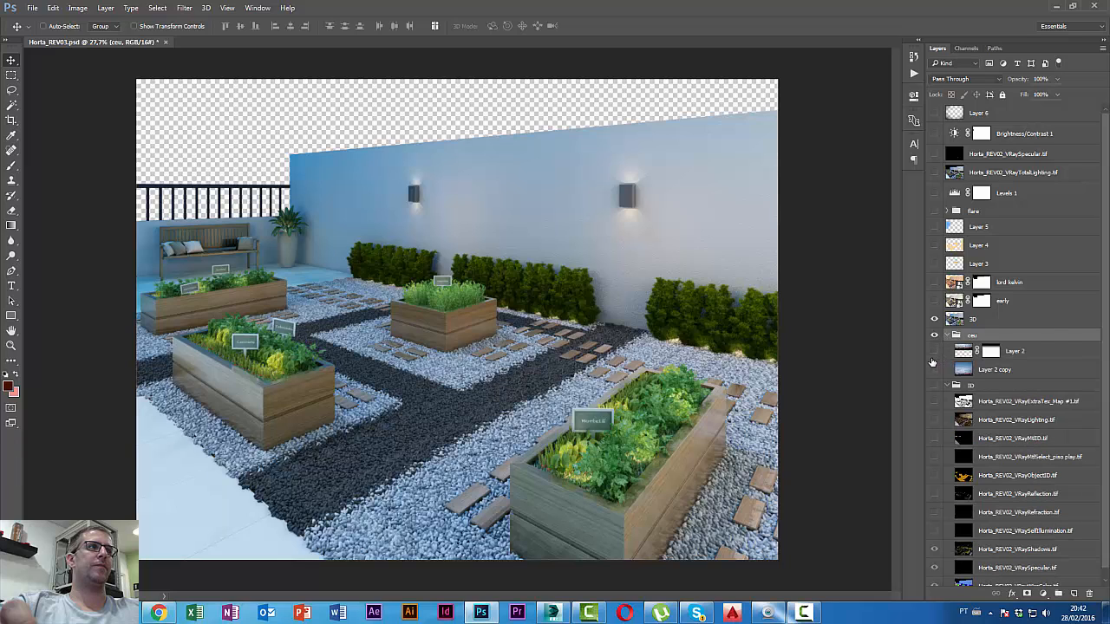
pyautogui.click(934, 351)
pyautogui.click(934, 370)
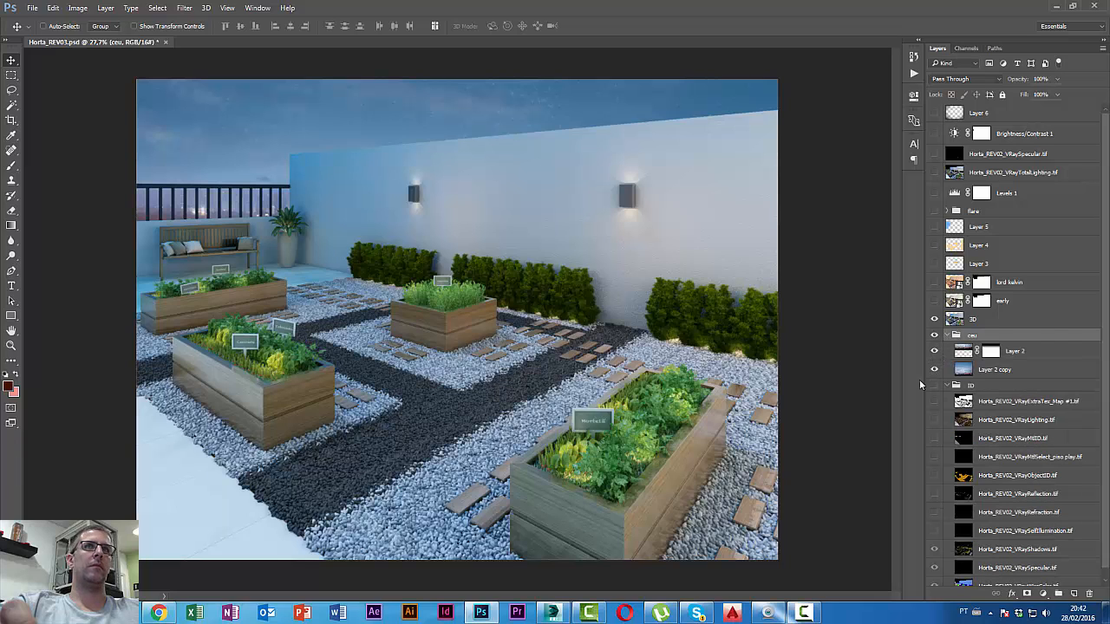
# - Go through the two sky layers and the ceu group, ending with the 3D layer active
pyautogui.click(999, 357)
pyautogui.click(1023, 370)
pyautogui.click(1039, 354)
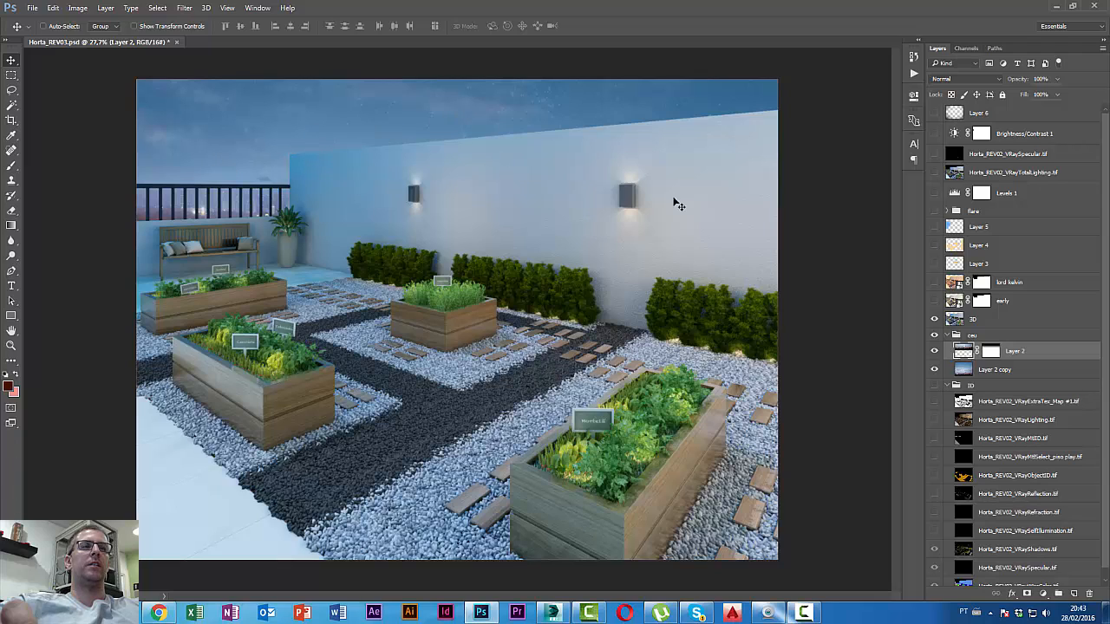
pyautogui.click(1008, 335)
pyautogui.click(970, 320)
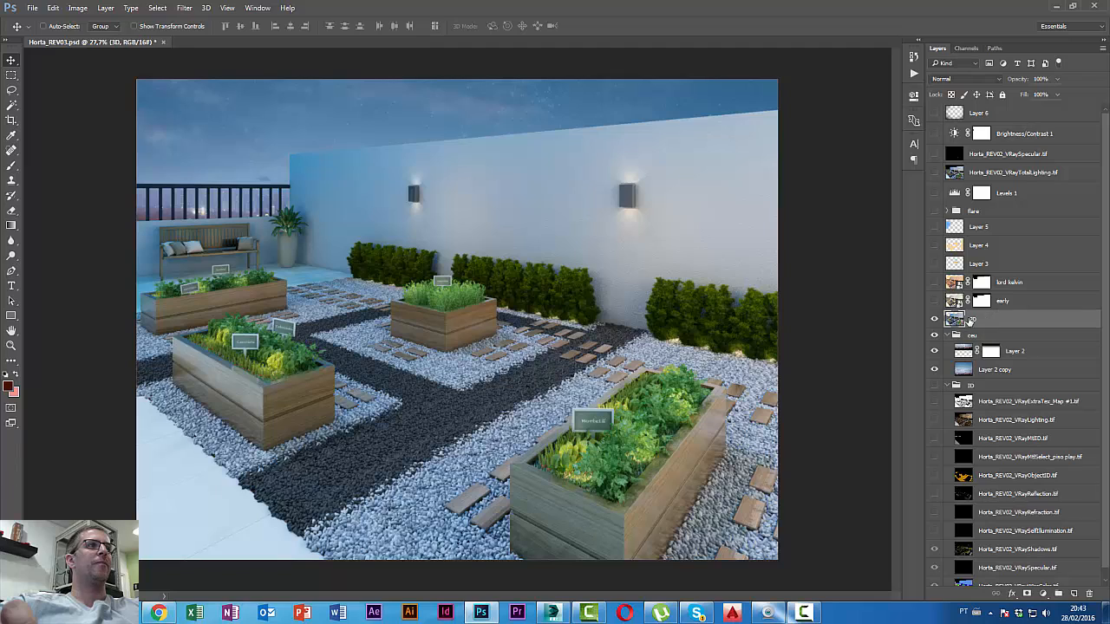
# - Alternate between the early and lord kelvin filter layers to point them out, ending with early active
pyautogui.click(1035, 303)
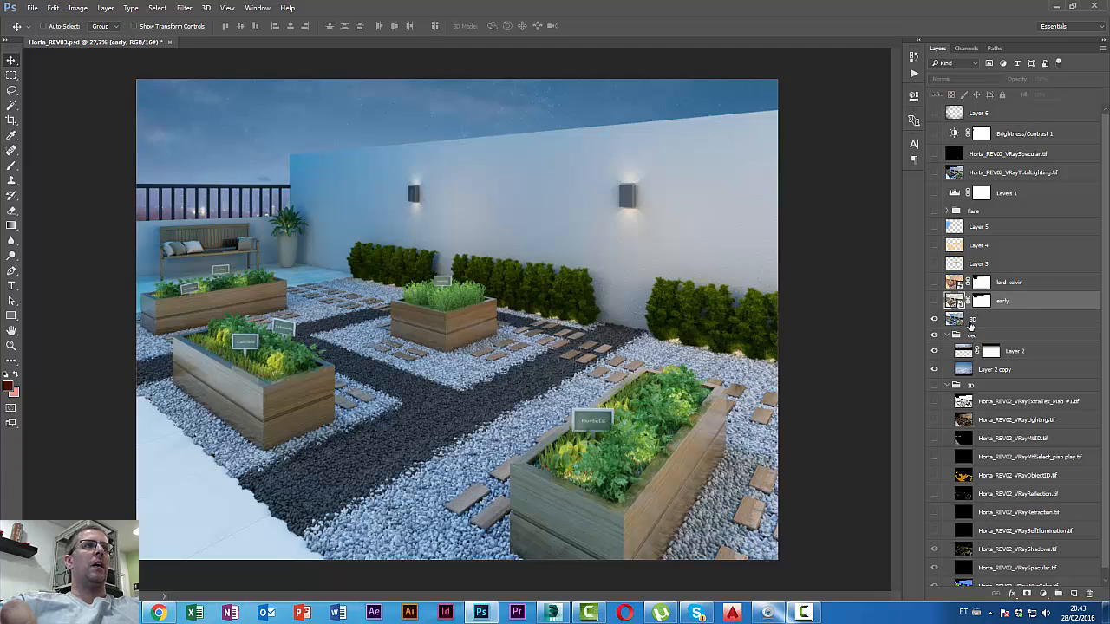
pyautogui.click(1039, 287)
pyautogui.click(1028, 307)
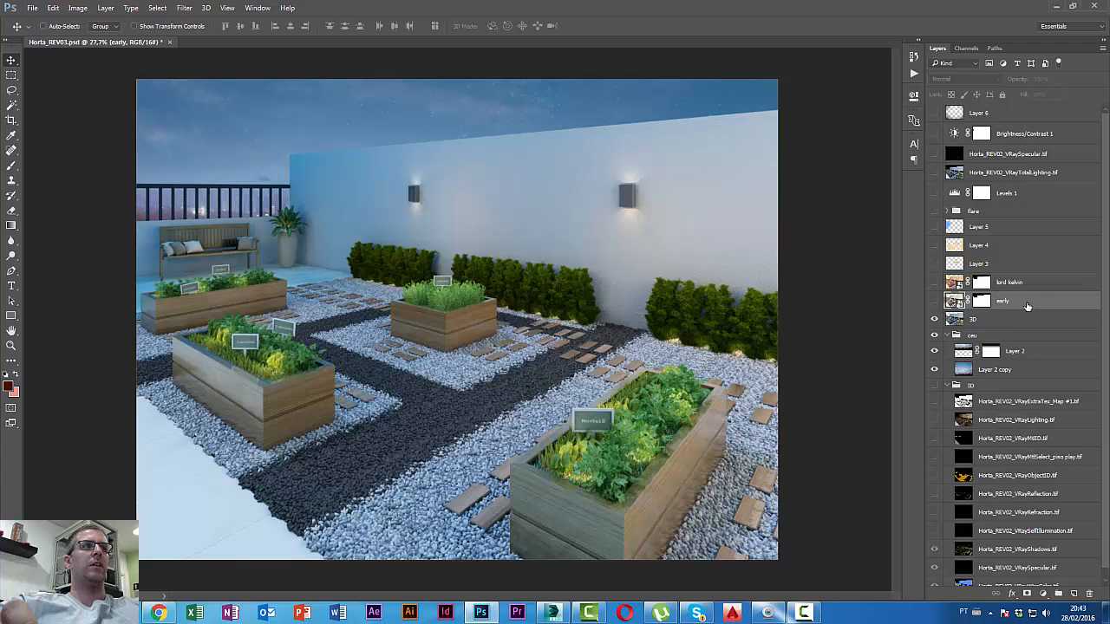
pyautogui.click(1036, 287)
pyautogui.click(1032, 303)
pyautogui.click(1038, 287)
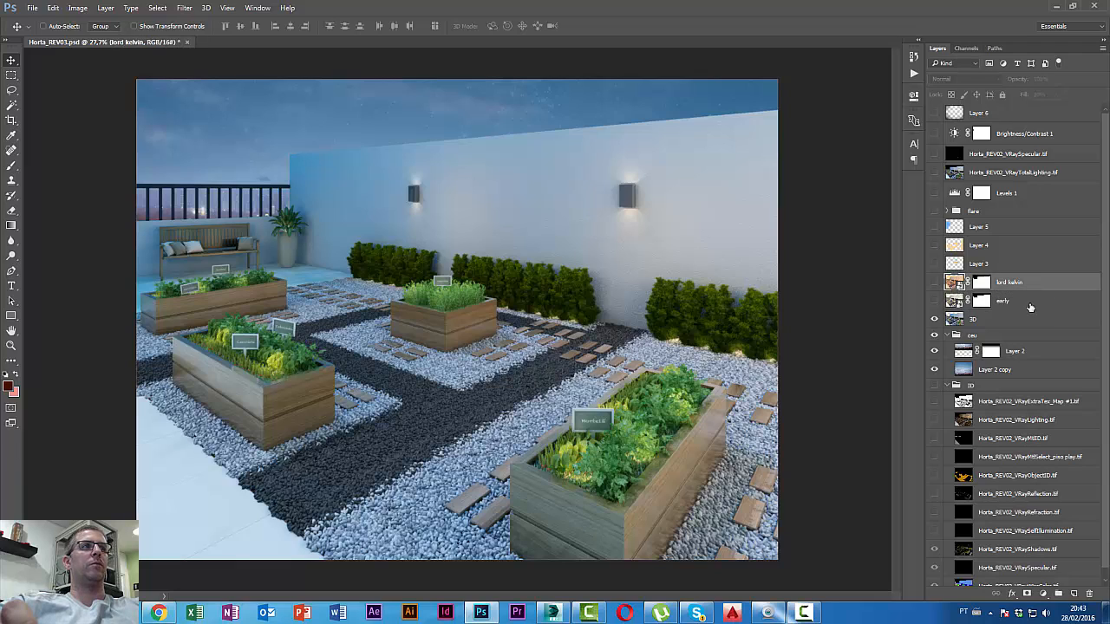
pyautogui.click(1031, 305)
pyautogui.click(1043, 287)
pyautogui.click(1032, 305)
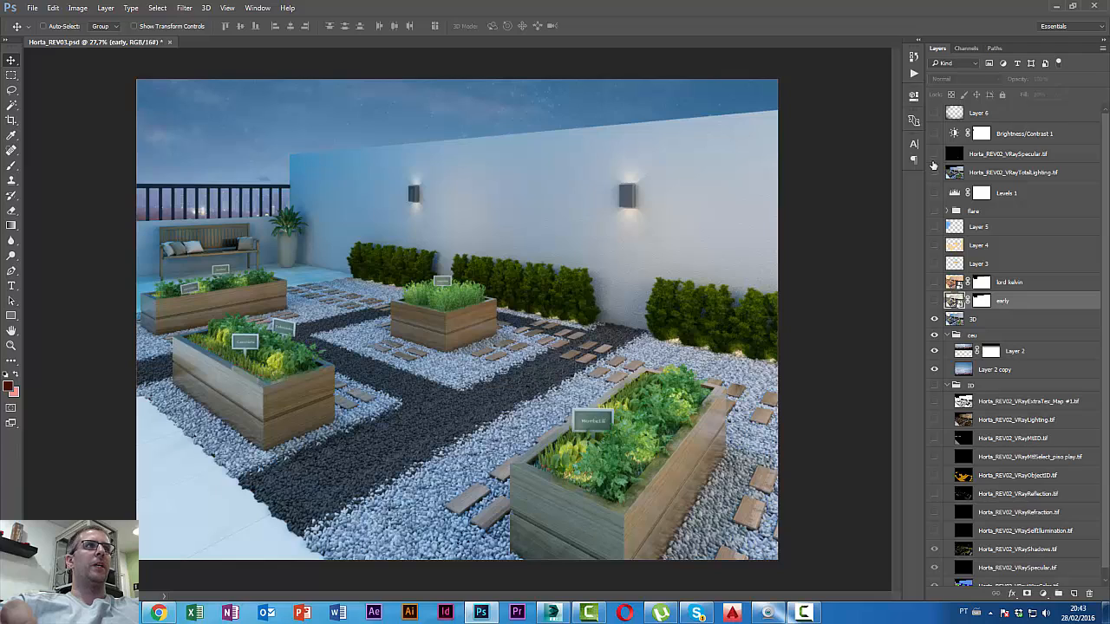
# - Open the list of actions and go through the Instagram set from Brannan to Nashville without running any
pyautogui.click(913, 75)
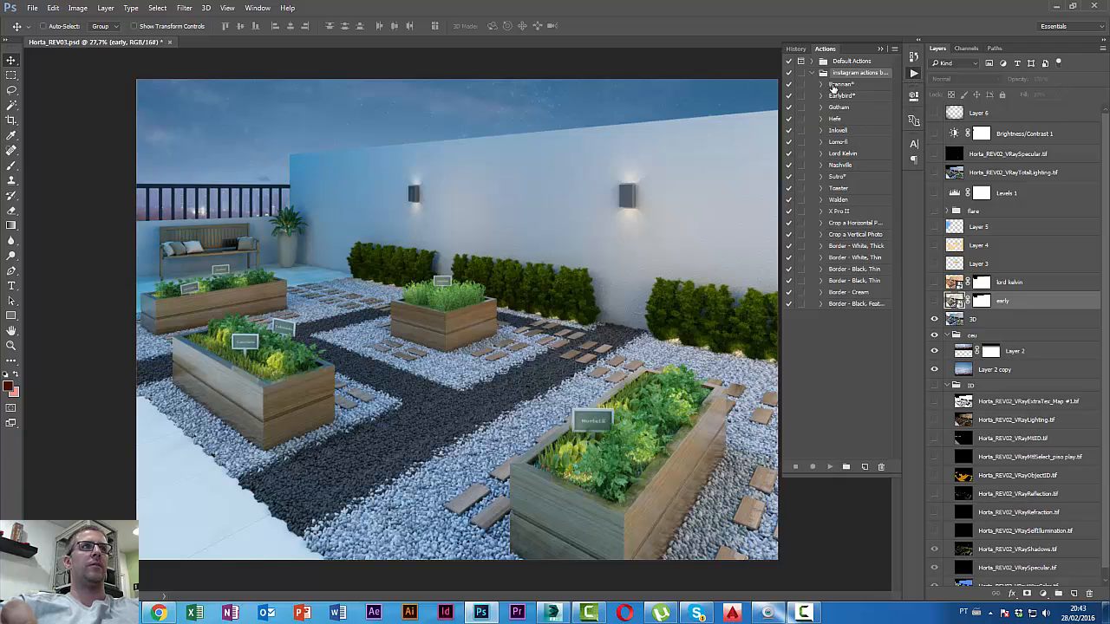
pyautogui.click(840, 84)
pyautogui.click(840, 97)
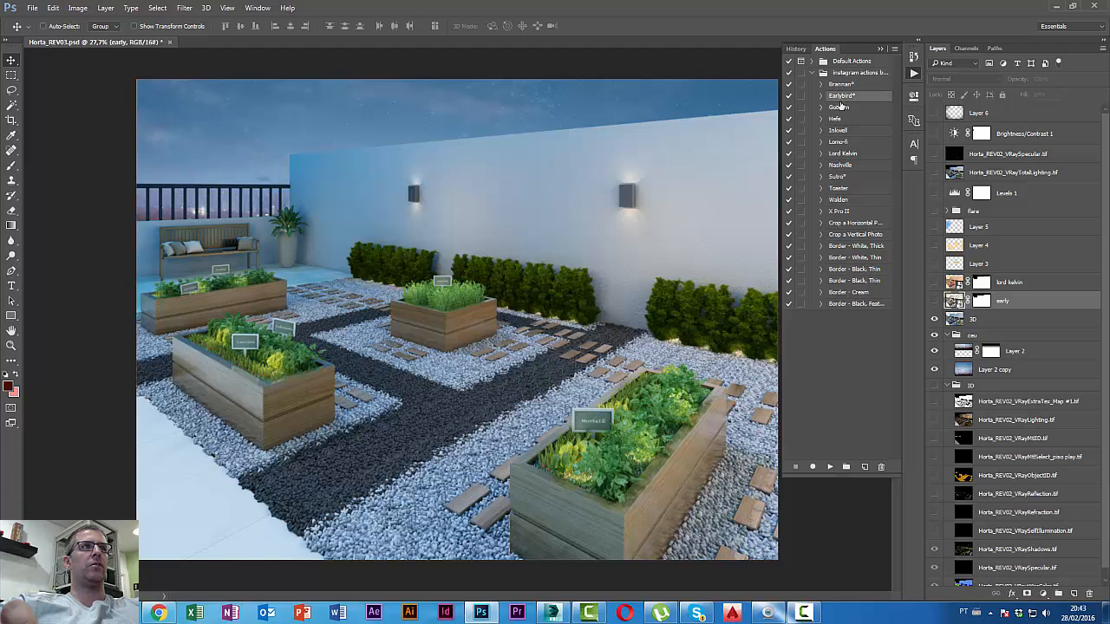
pyautogui.click(838, 107)
pyautogui.click(836, 120)
pyautogui.click(843, 88)
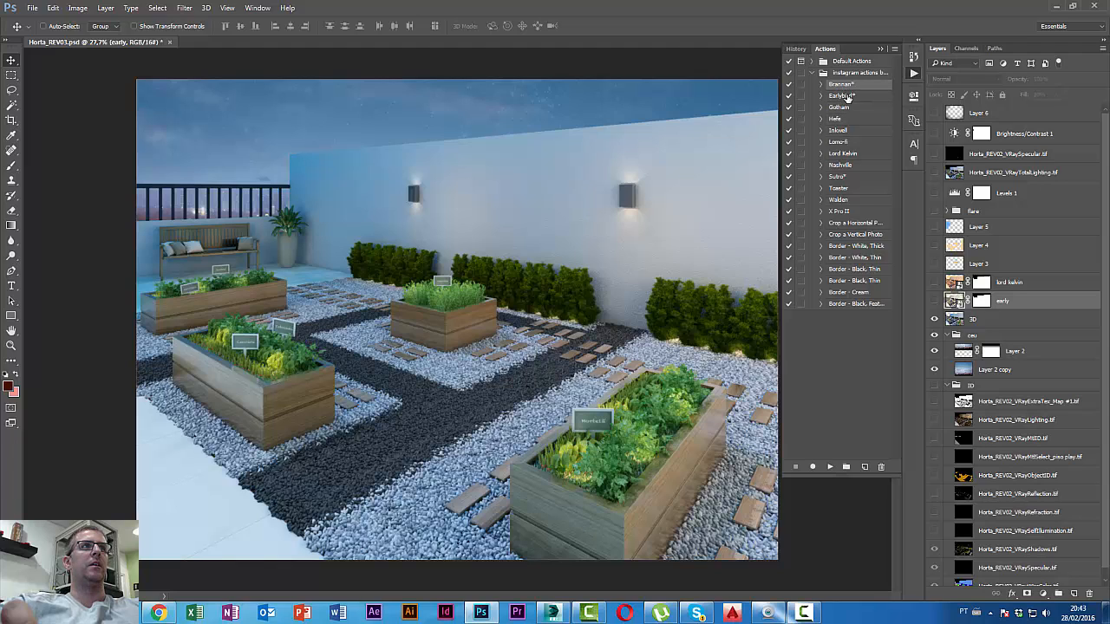
pyautogui.click(845, 97)
pyautogui.click(842, 109)
pyautogui.click(838, 119)
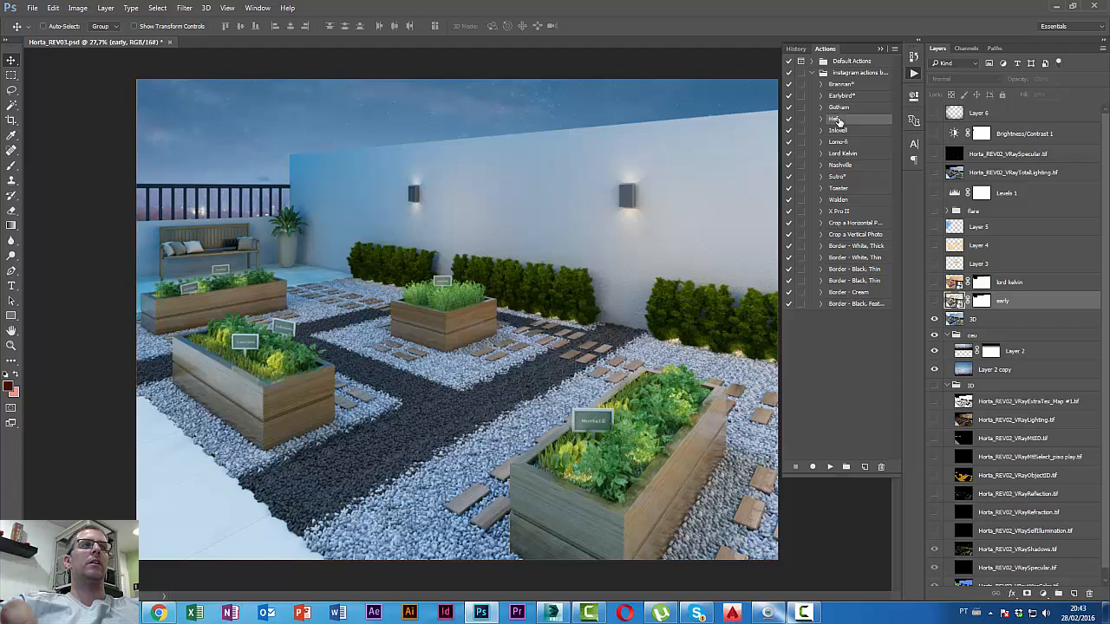
pyautogui.click(840, 131)
pyautogui.click(846, 143)
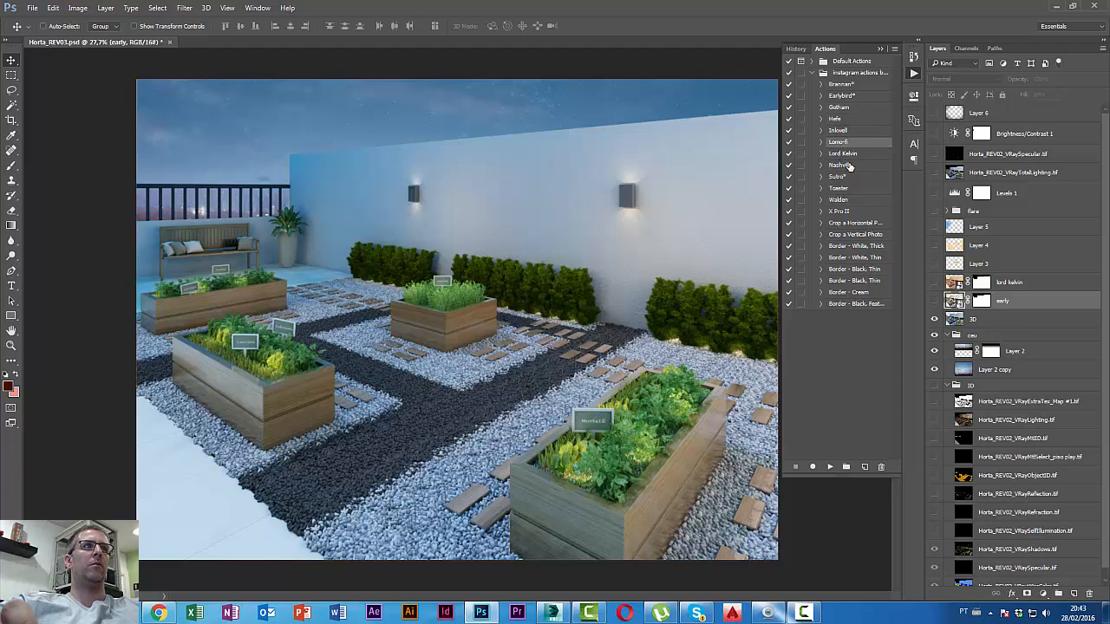
pyautogui.click(853, 154)
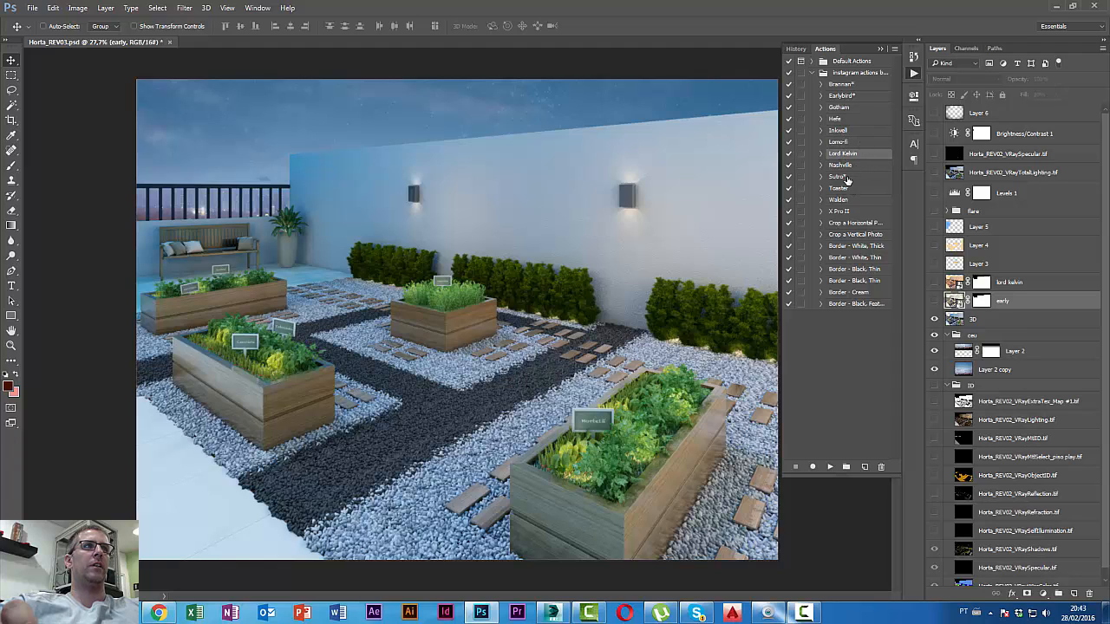
pyautogui.click(856, 165)
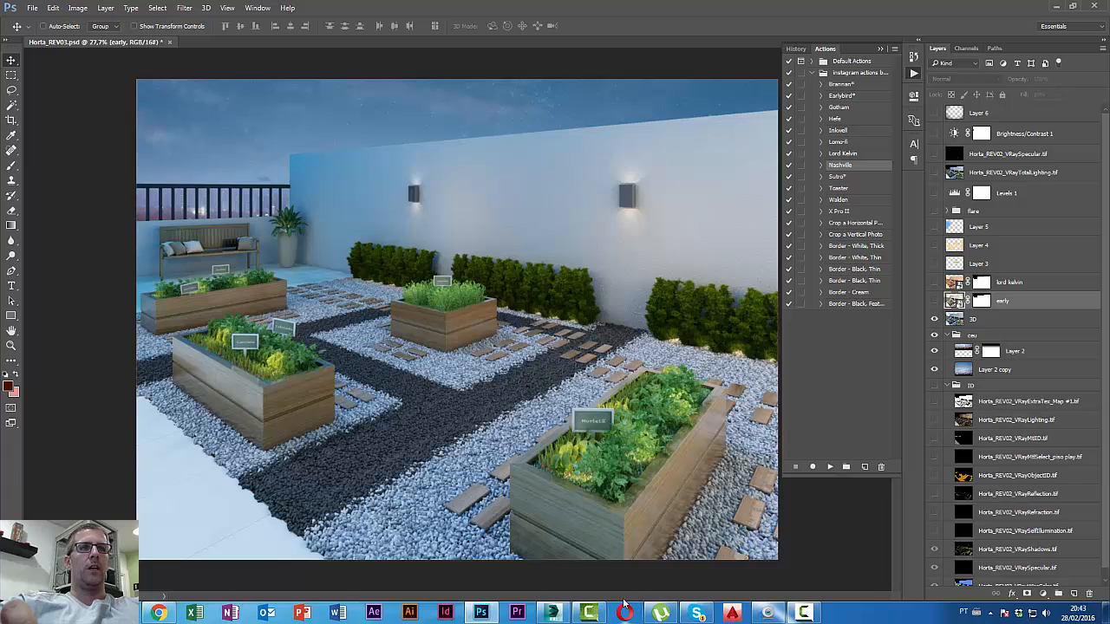
# - Switch to Chrome to view the Facebook post sharing the actions.rar Dropbox link, and return to Photoshop
pyautogui.click(159, 615)
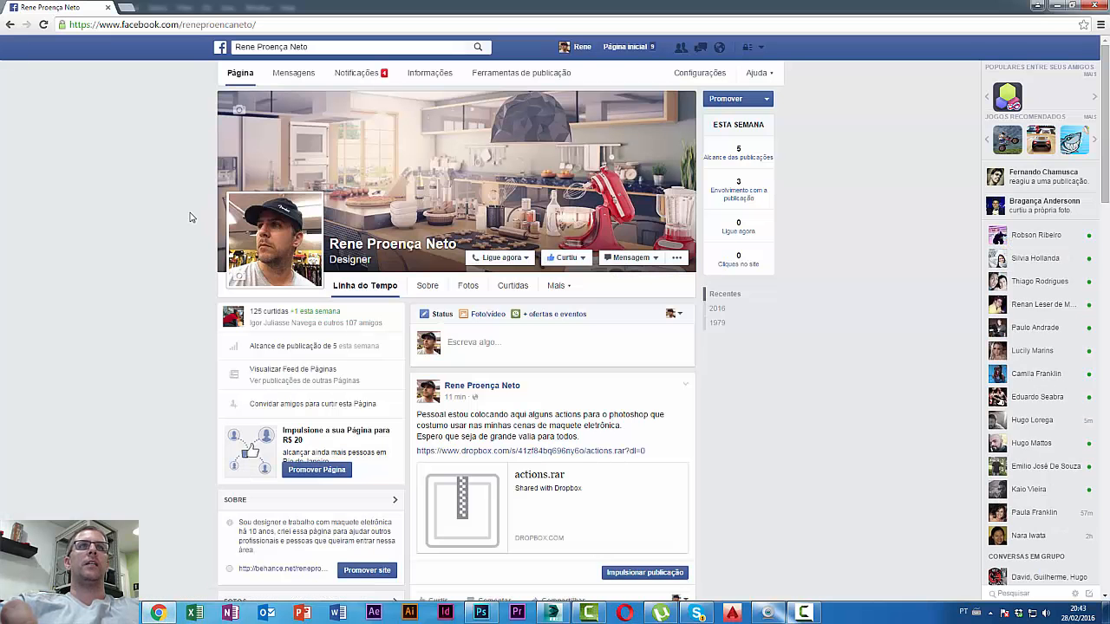
pyautogui.scroll(-1, 774, 434)
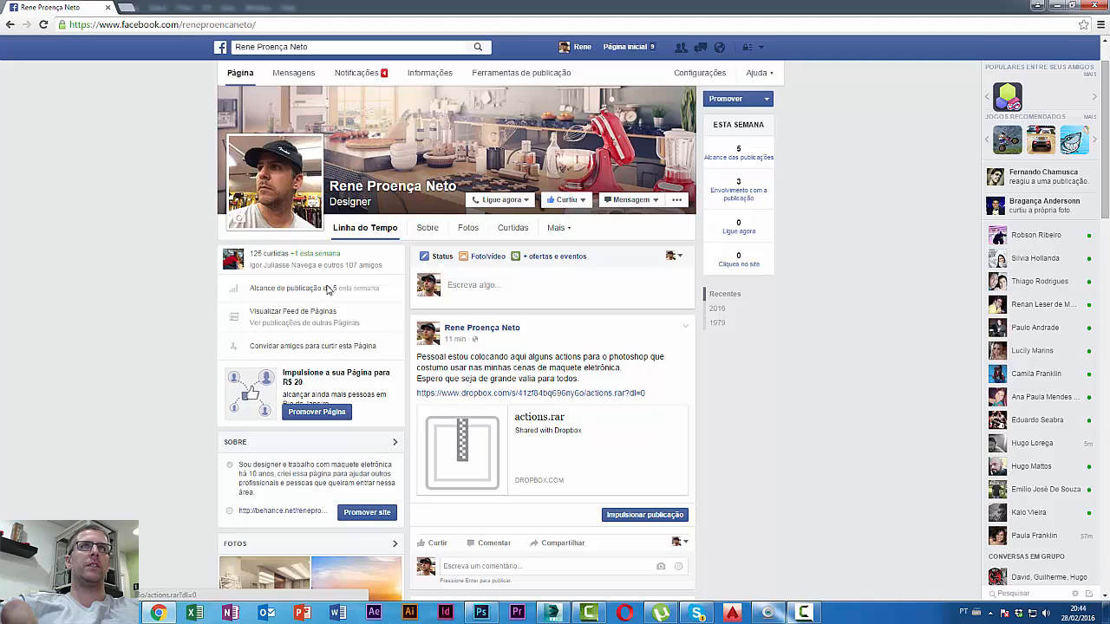
pyautogui.click(1056, 7)
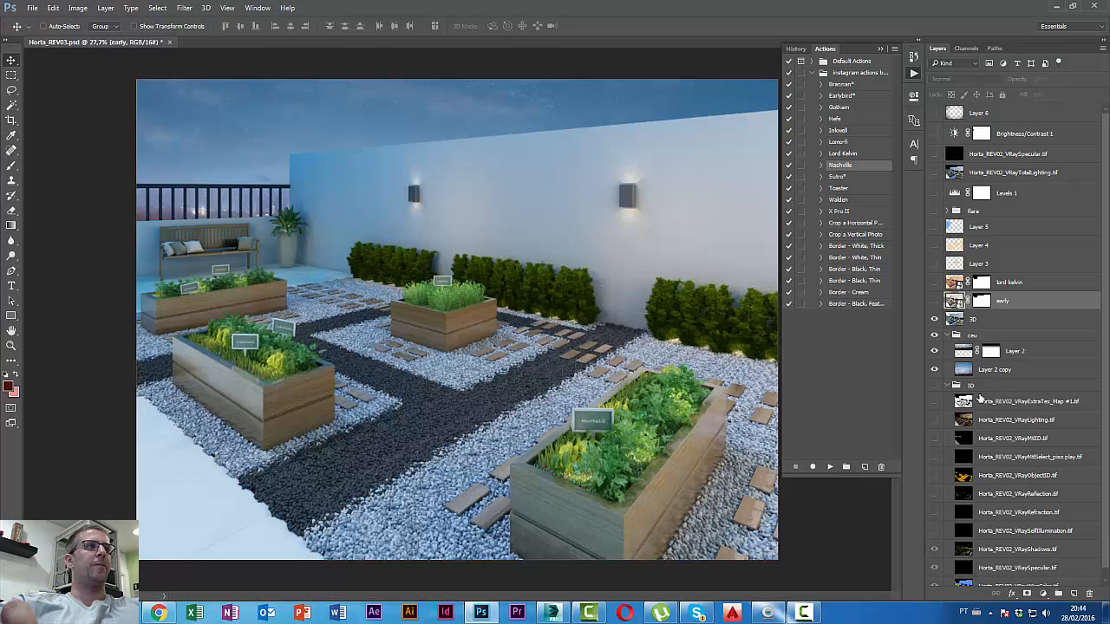
# - Step up through the ID group, Layer 2 copy, ceu and 3D, and make the early layer active
pyautogui.click(1005, 389)
pyautogui.click(1022, 372)
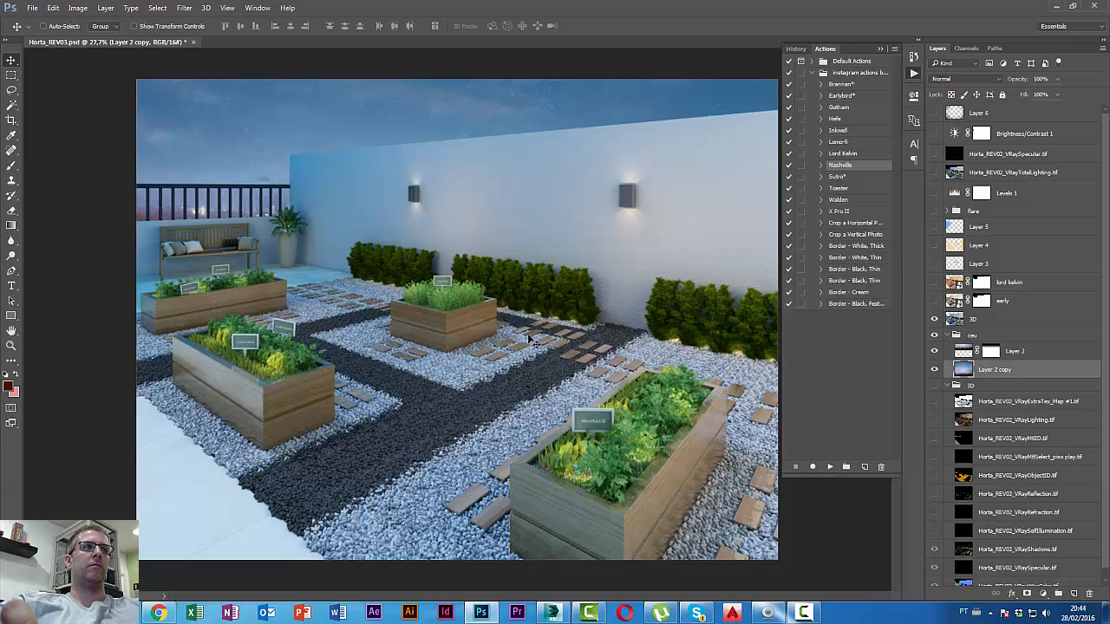
pyautogui.click(1013, 336)
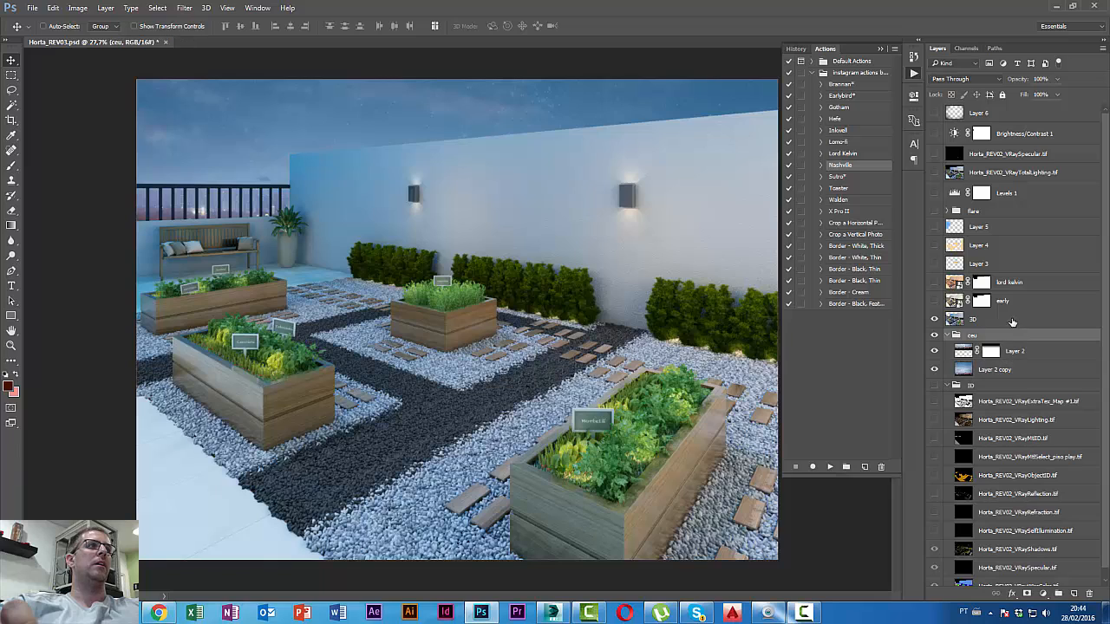
pyautogui.click(1013, 320)
pyautogui.click(1028, 302)
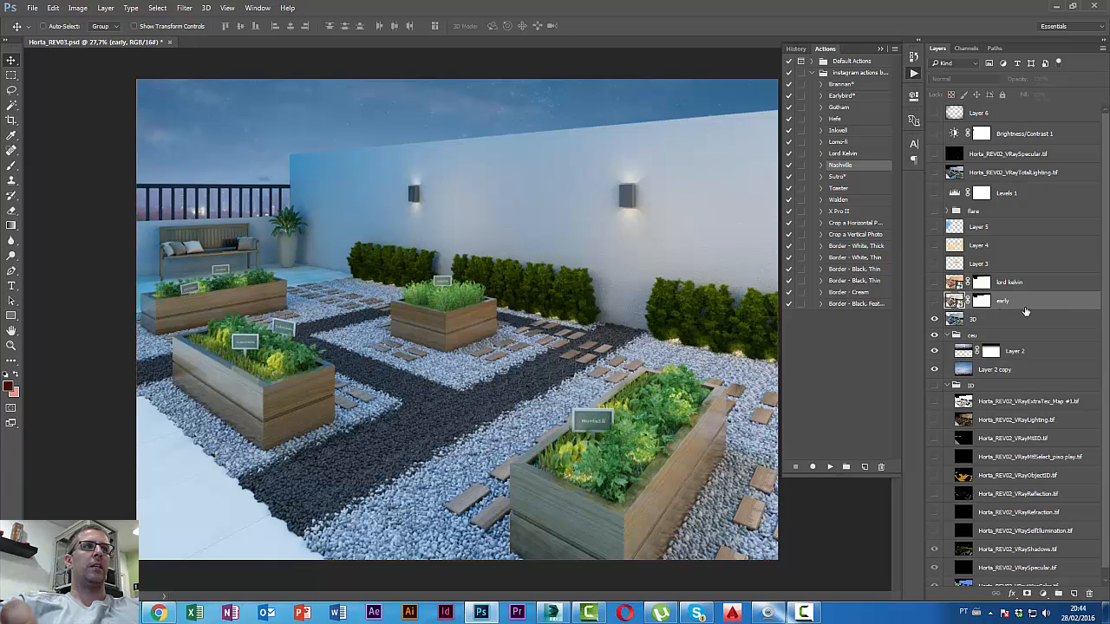
# - Show the early filter layer, collapse the list of actions, and compare the garden with and without early, leaving it on
pyautogui.click(934, 301)
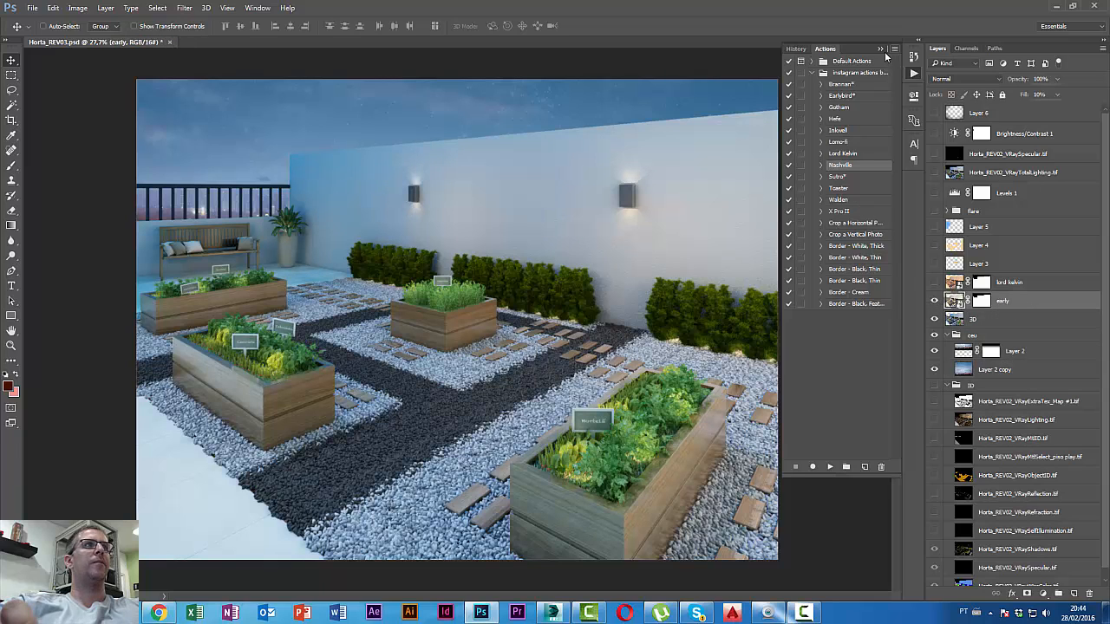
pyautogui.click(881, 50)
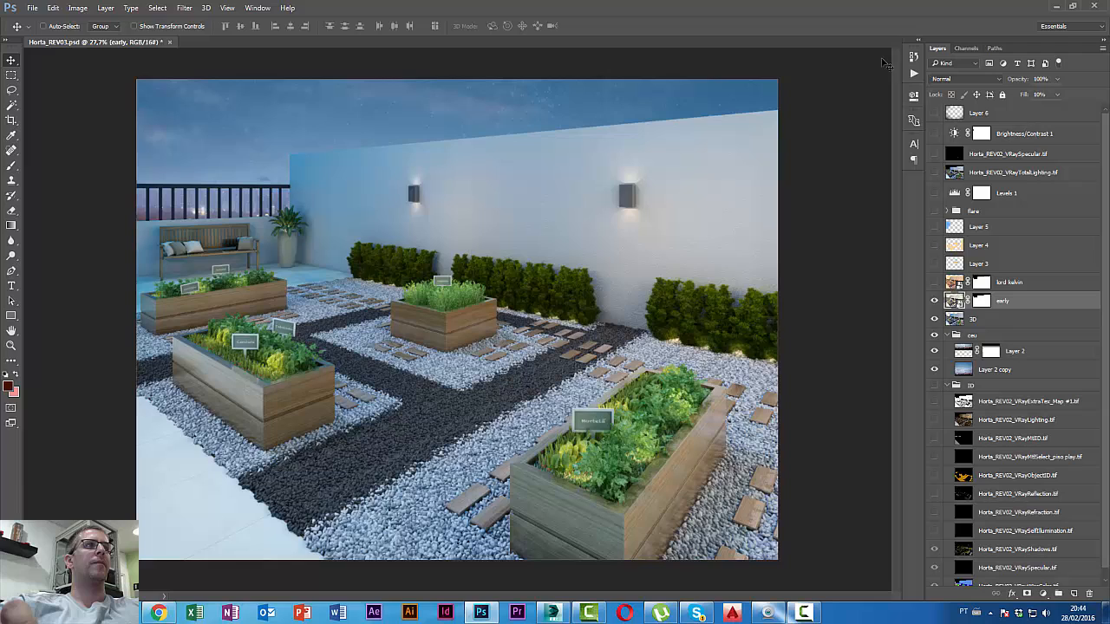
pyautogui.click(934, 301)
pyautogui.click(934, 301)
pyautogui.click(934, 301)
pyautogui.click(934, 301)
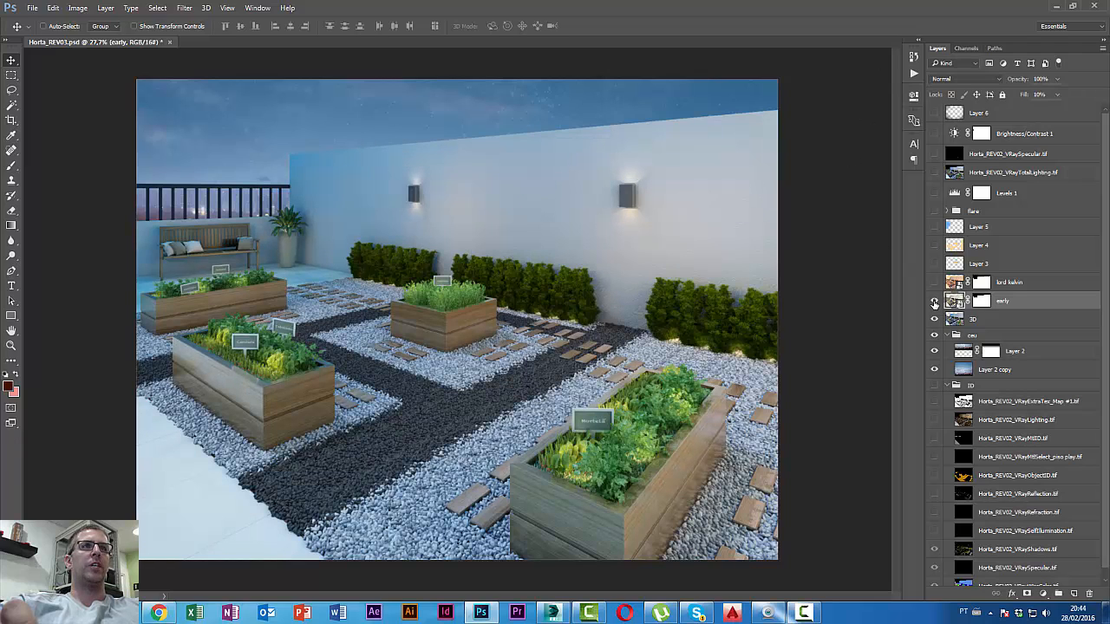
pyautogui.click(934, 301)
pyautogui.click(934, 301)
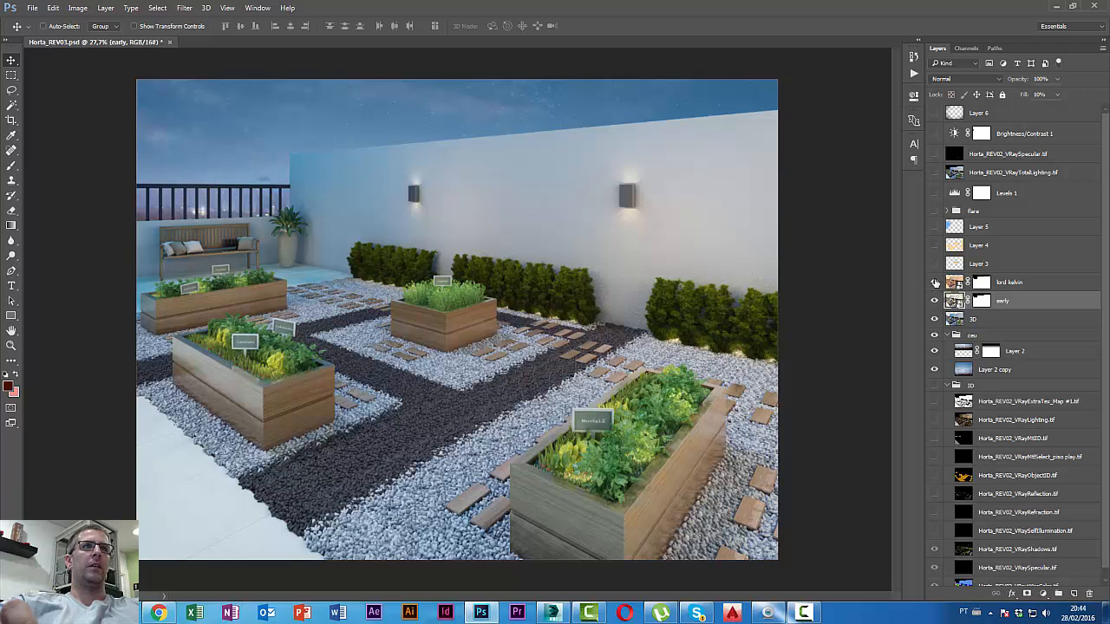
# - Show the lord kelvin filter layer and load its mask as a selection to check the masked area, then deselect
pyautogui.click(935, 283)
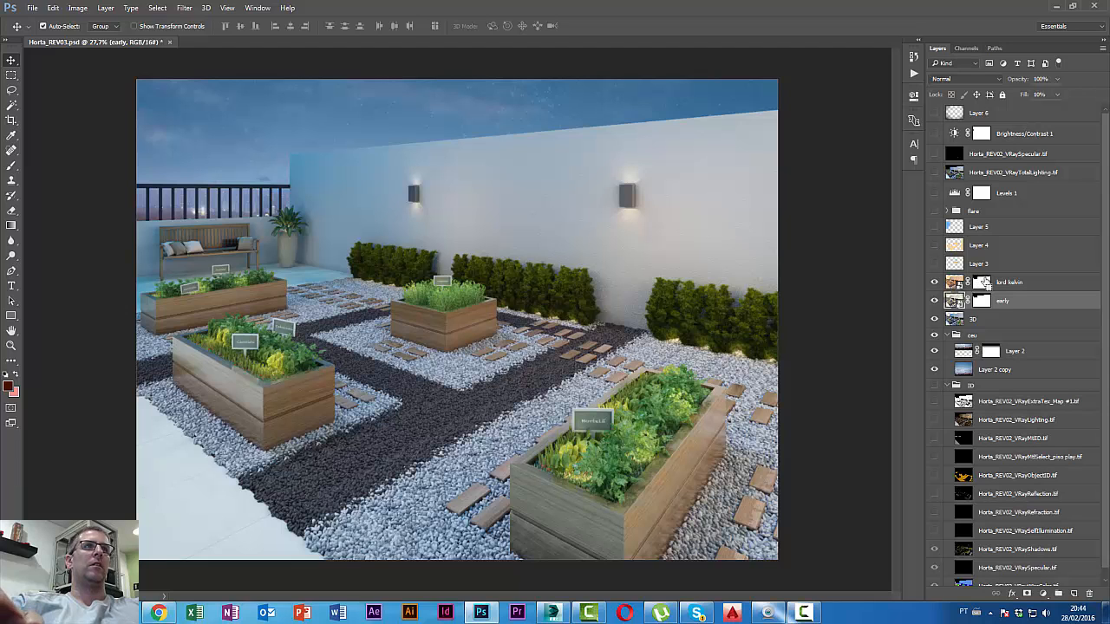
pyautogui.keyDown('ctrl'); pyautogui.click(982, 283); pyautogui.keyUp('ctrl')
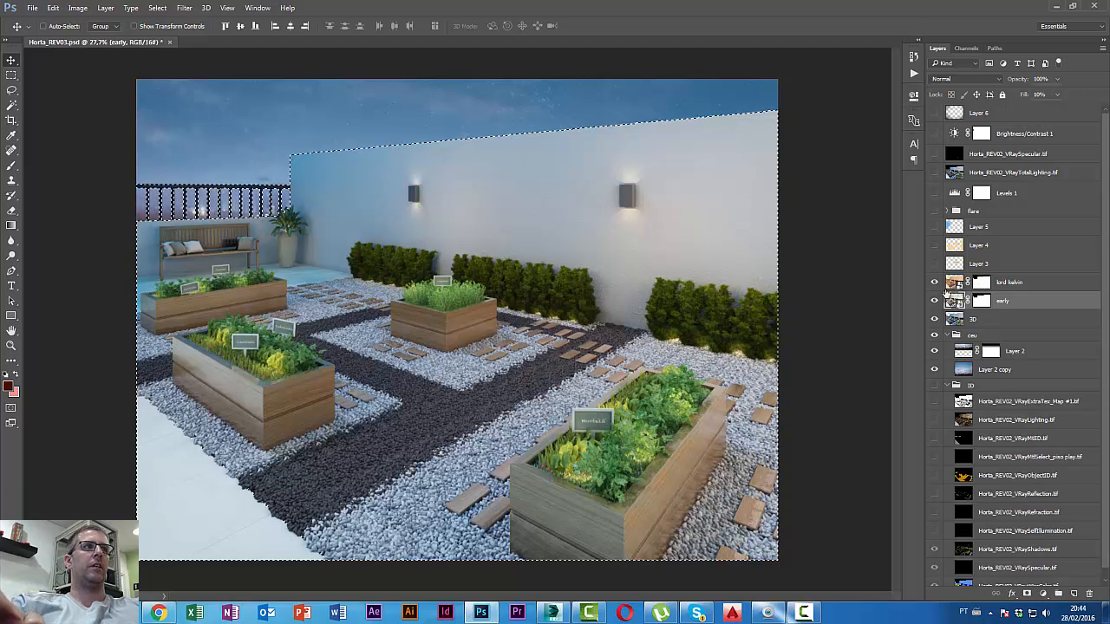
pyautogui.hotkey('ctrl', 'd')
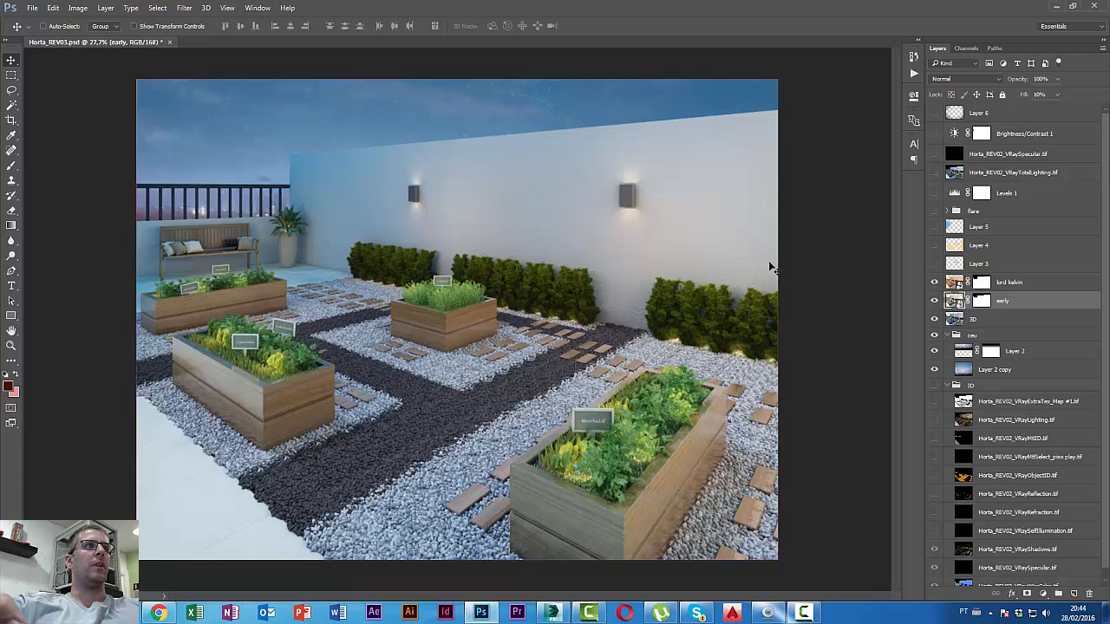
# - Make Layer 3 active and compare the central hedge with and without it, leaving the layer visible
pyautogui.click(993, 268)
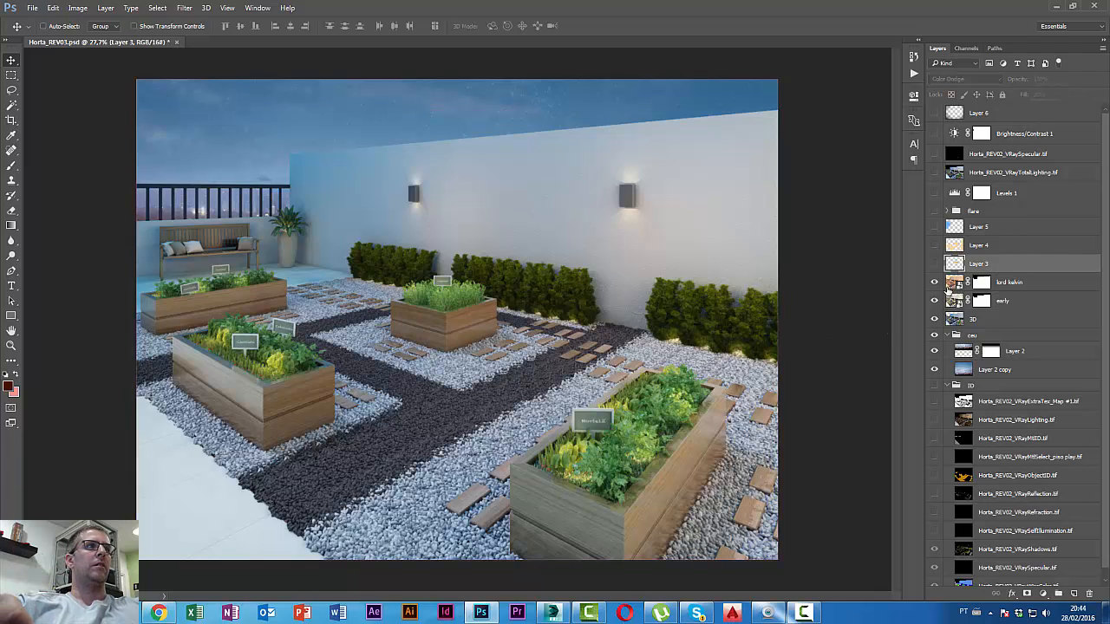
pyautogui.click(934, 264)
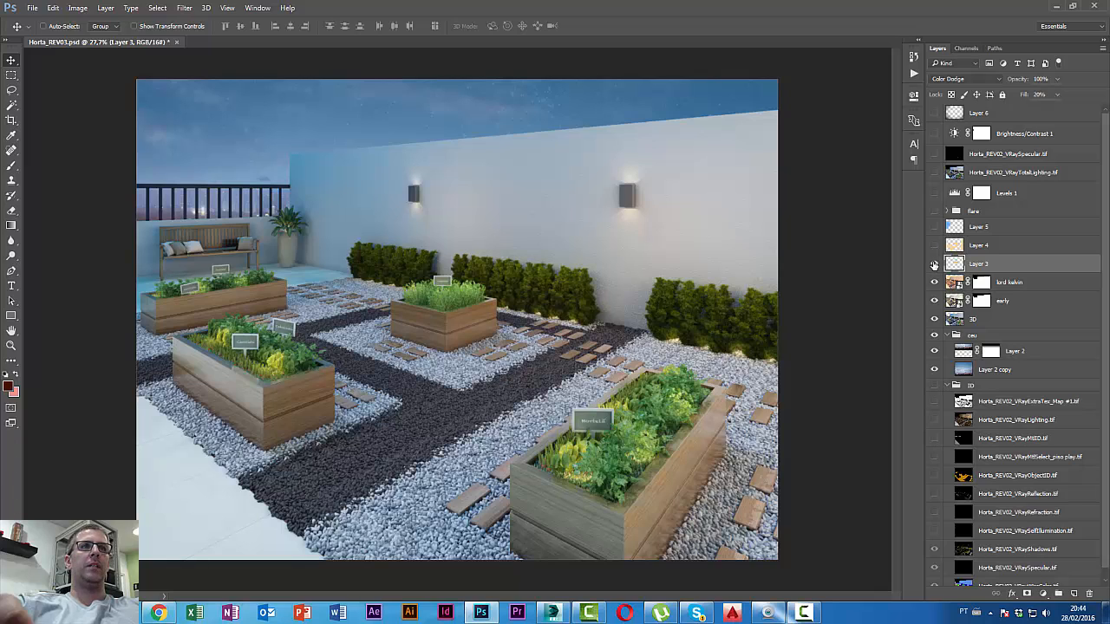
pyautogui.click(935, 265)
pyautogui.click(934, 265)
pyautogui.click(934, 265)
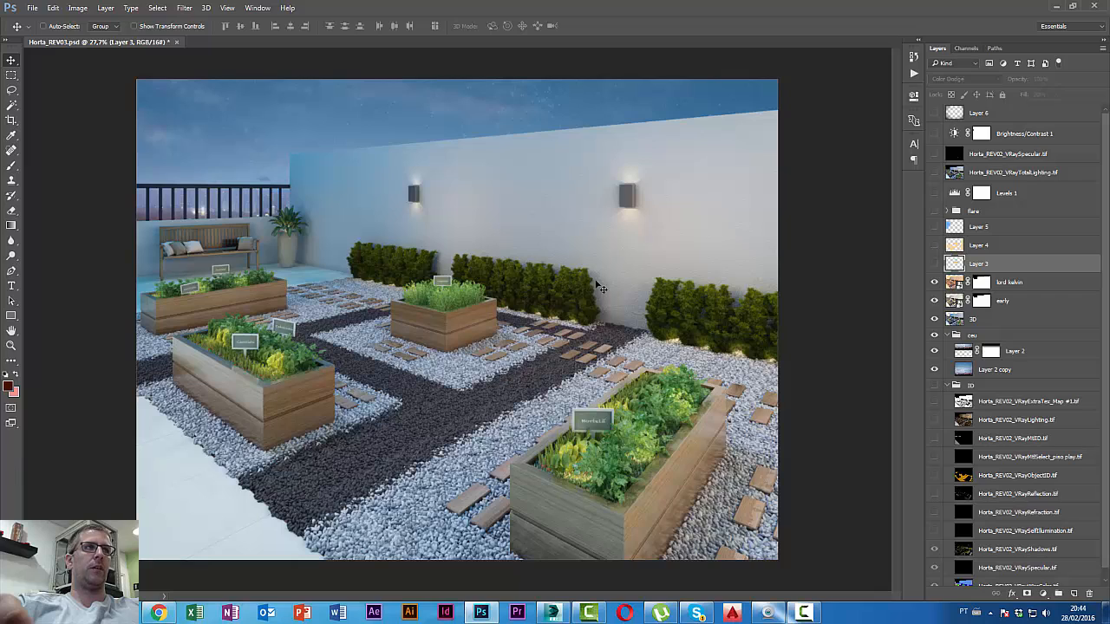
pyautogui.click(934, 264)
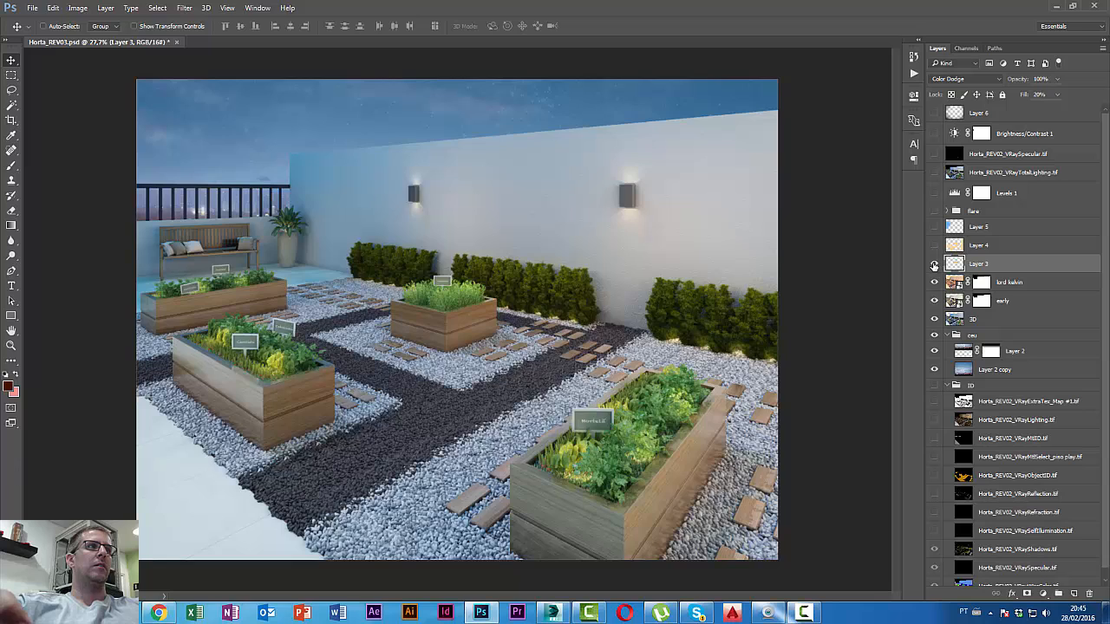
# - Isolate Layer 3 at 100% fill and sample its orange brush stroke as the foreground colour
pyautogui.keyDown('alt'); pyautogui.click(934, 263); pyautogui.keyUp('alt')
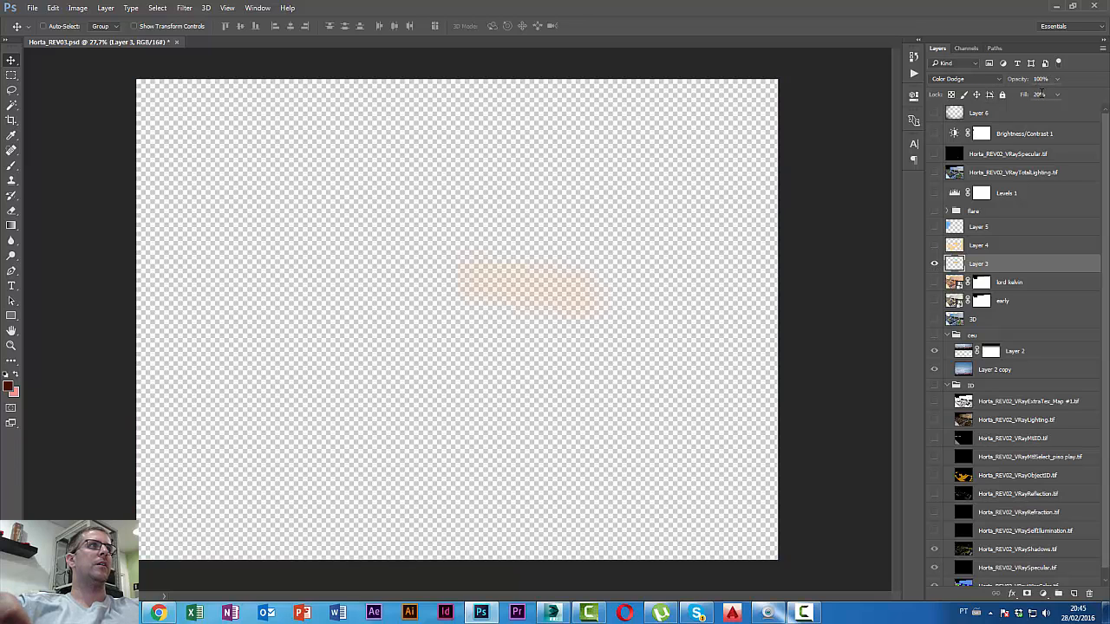
pyautogui.write('100')
pyautogui.press('Return')
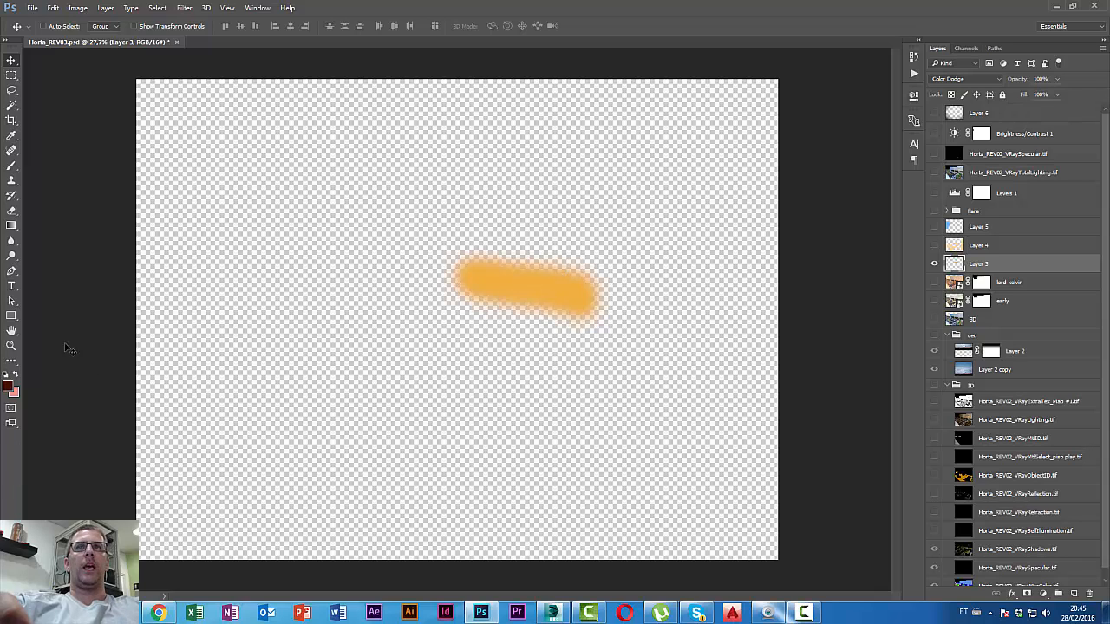
pyautogui.press('b')
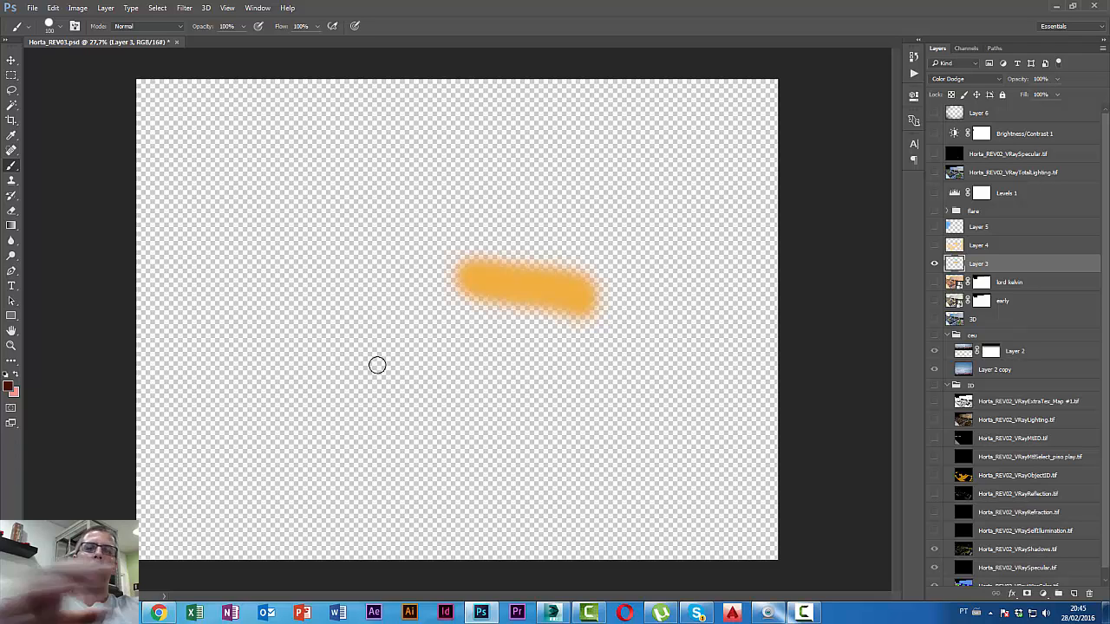
pyautogui.keyDown('alt'); pyautogui.click(525, 284); pyautogui.keyUp('alt')
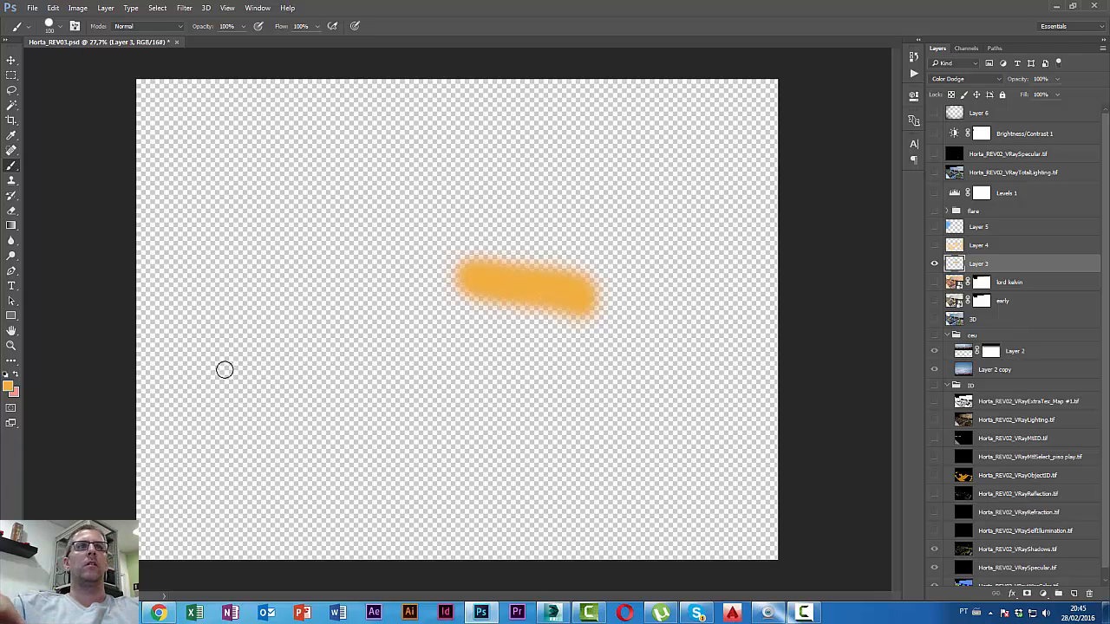
# - Bring the other layers back into view, set Layer 3's fill to 25% and return to the Move tool
pyautogui.keyDown('alt'); pyautogui.click(934, 263); pyautogui.keyUp('alt')
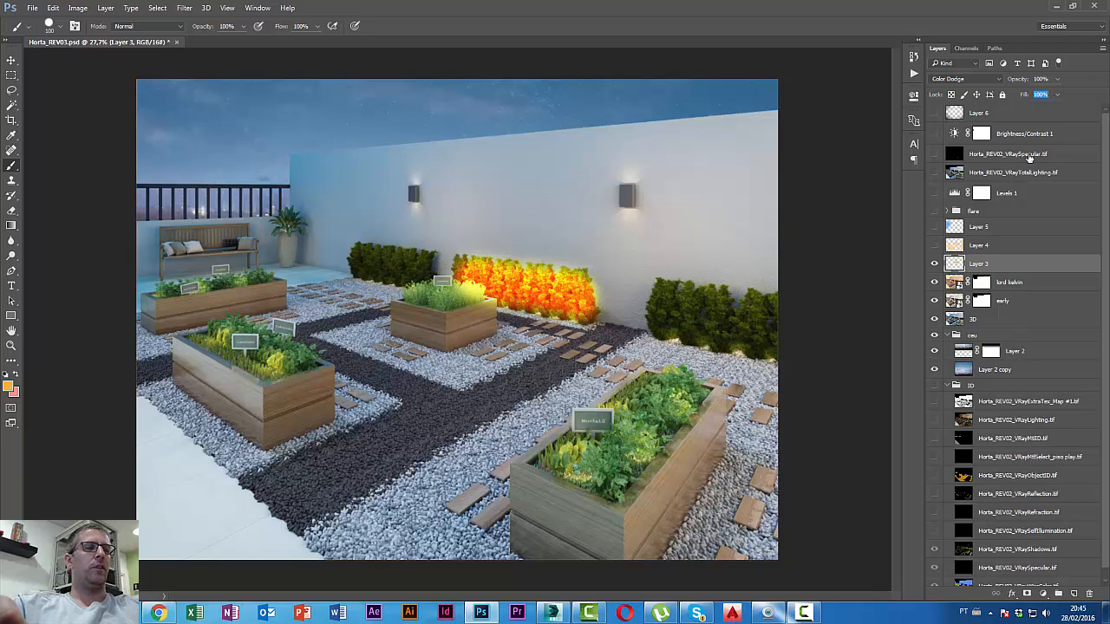
pyautogui.write('25')
pyautogui.press('Return')
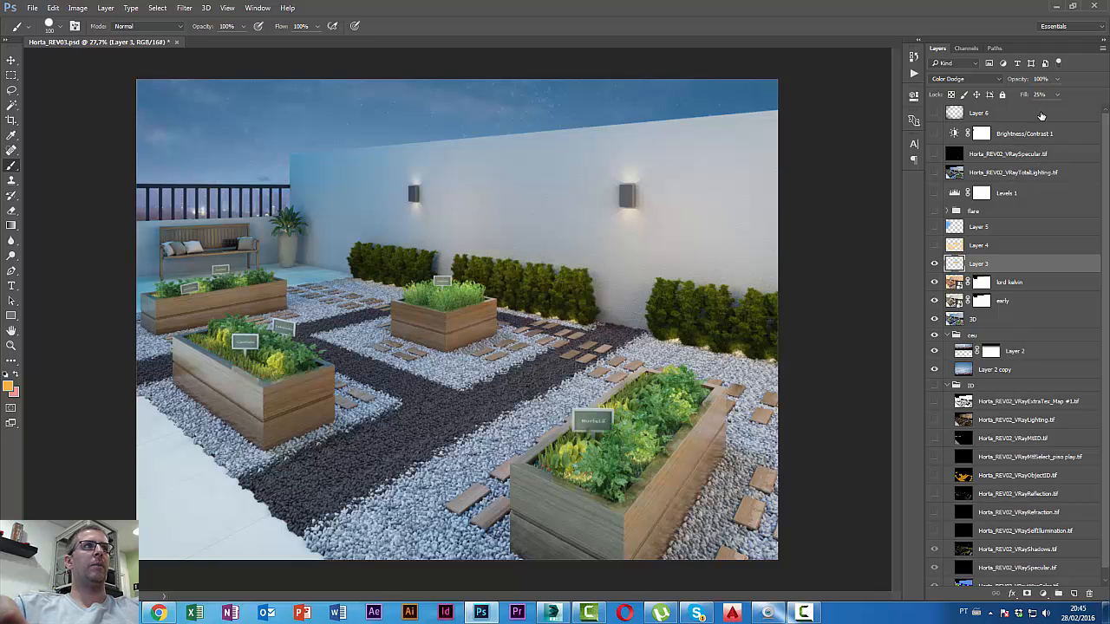
pyautogui.click(11, 61)
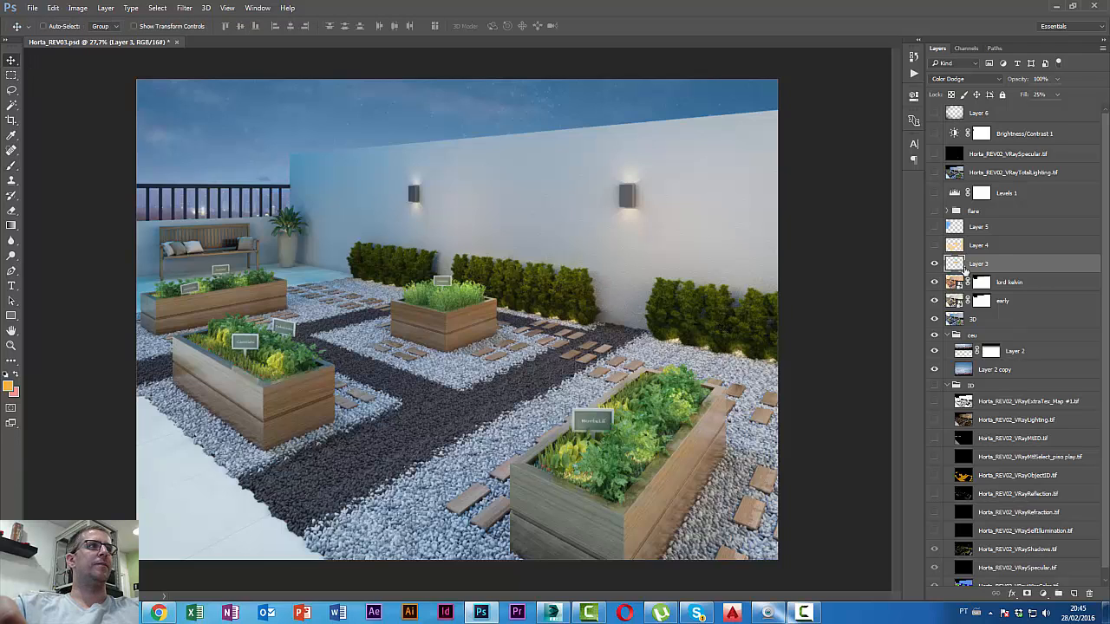
# - Show Layer 4 and load its painted areas as a selection to see what they cover, then deselect
pyautogui.click(997, 252)
pyautogui.click(935, 246)
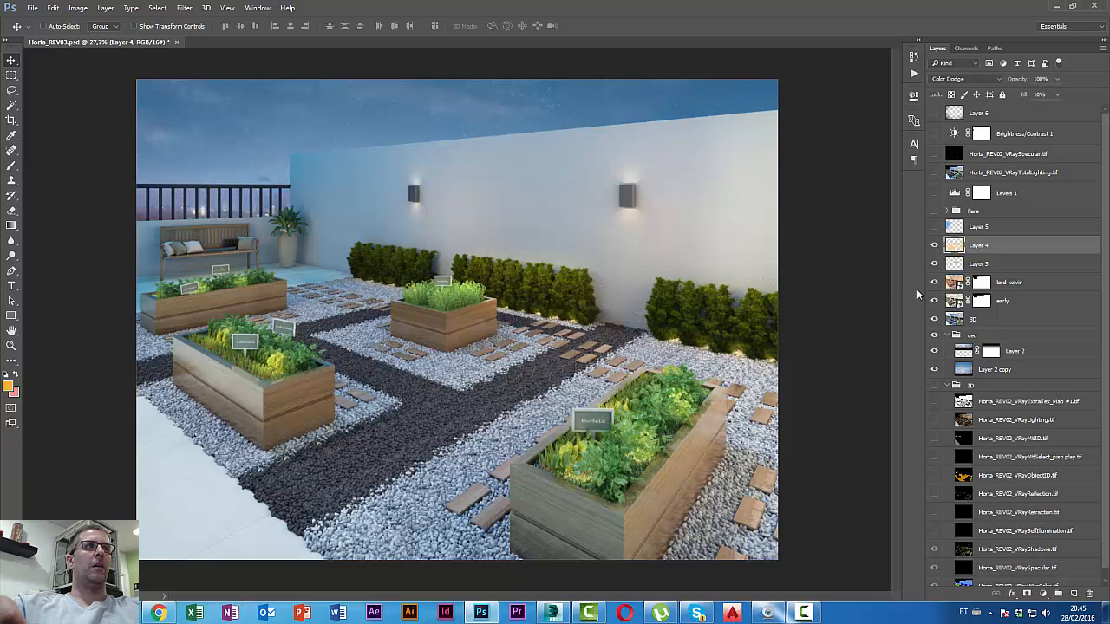
pyautogui.keyDown('ctrl'); pyautogui.click(954, 245); pyautogui.keyUp('ctrl')
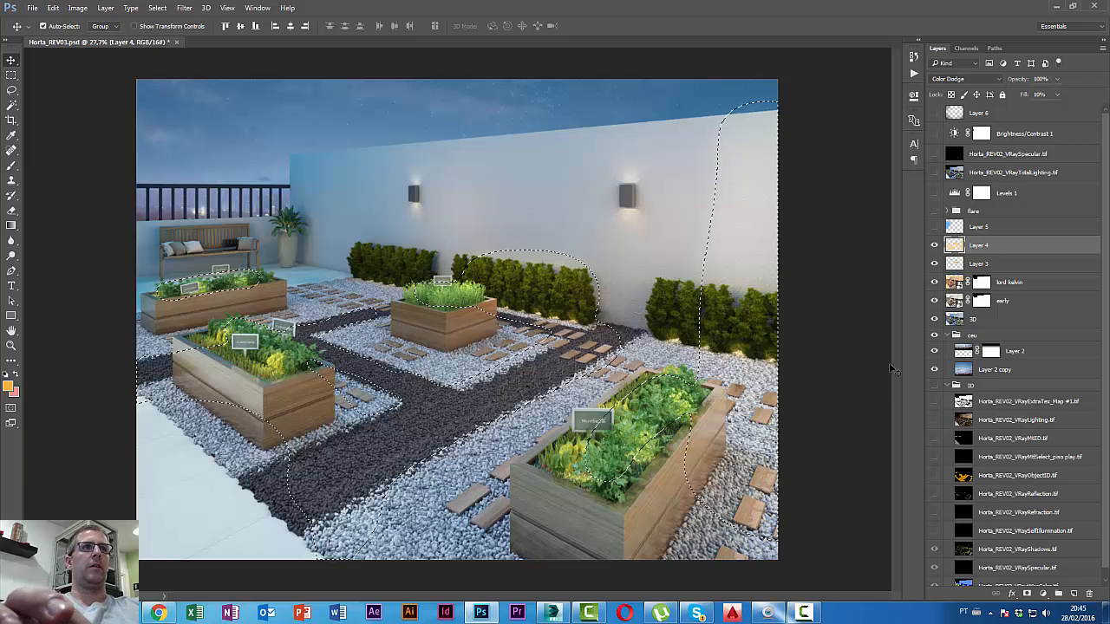
pyautogui.hotkey('ctrl', 'd')
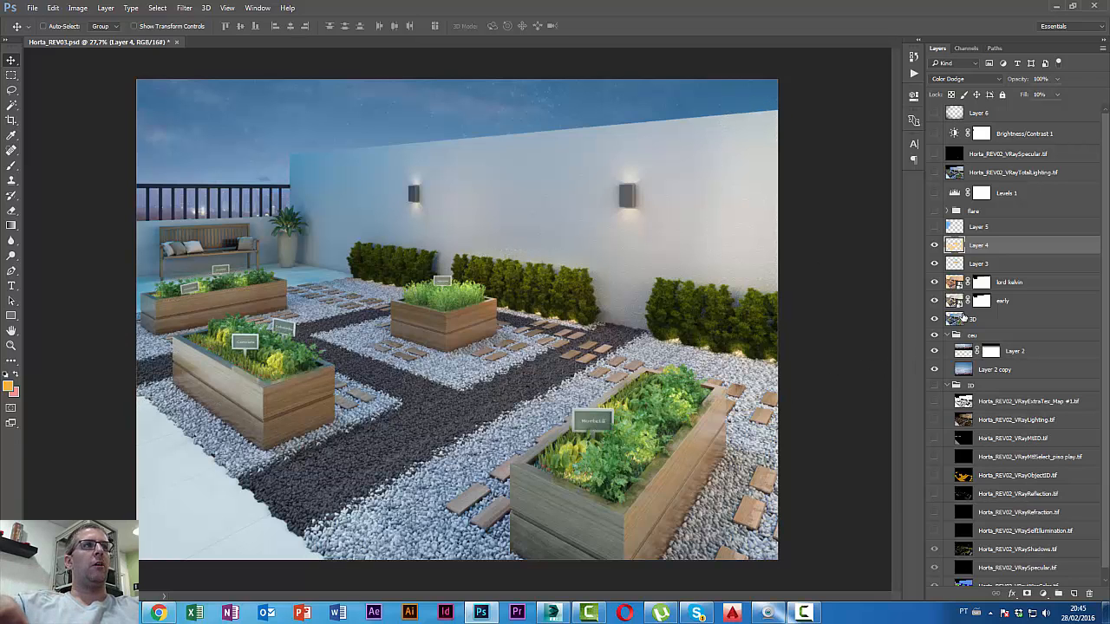
# - Show Layer 5 and set its fill to 100% to exaggerate the blue glow around the bench
pyautogui.click(998, 228)
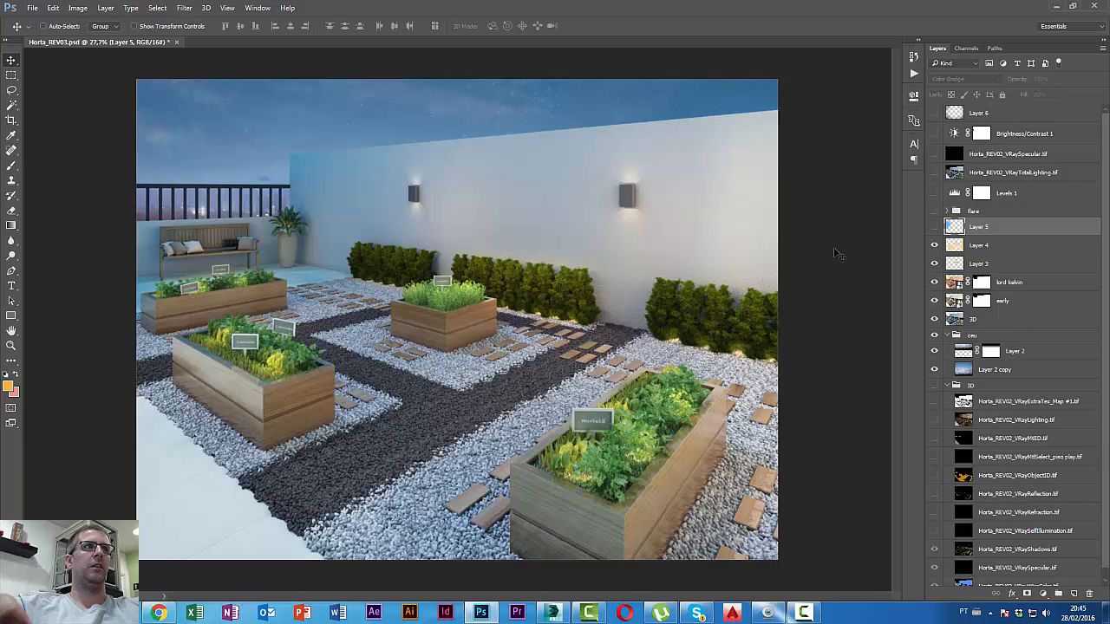
pyautogui.click(934, 227)
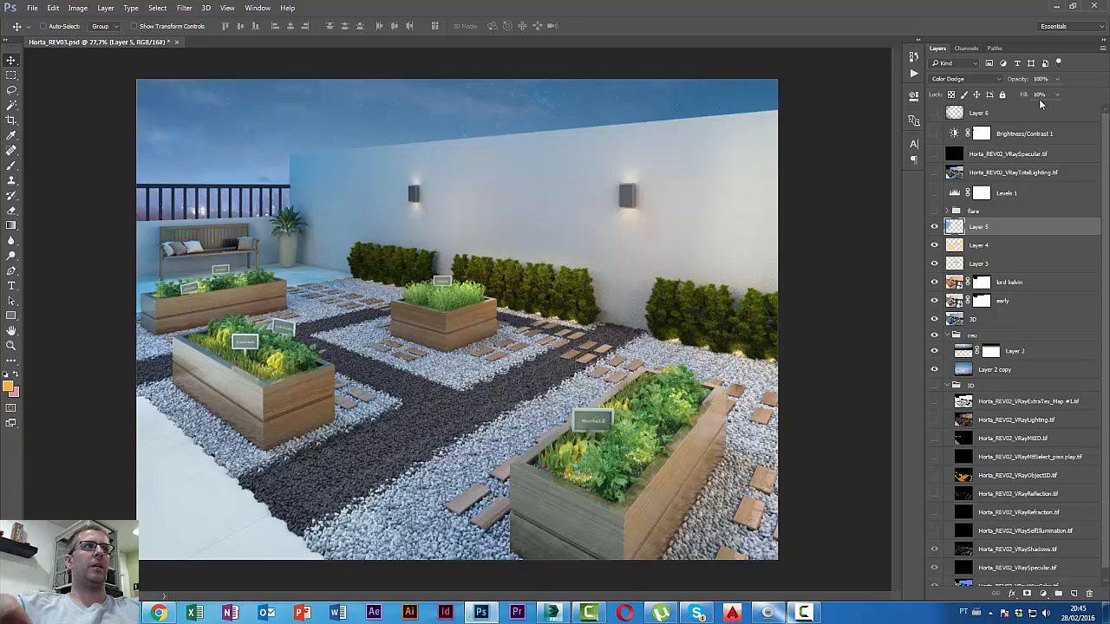
pyautogui.moveTo(1044, 93); pyautogui.dragTo(1006, 90)
pyautogui.write('100')
pyautogui.press('Return')
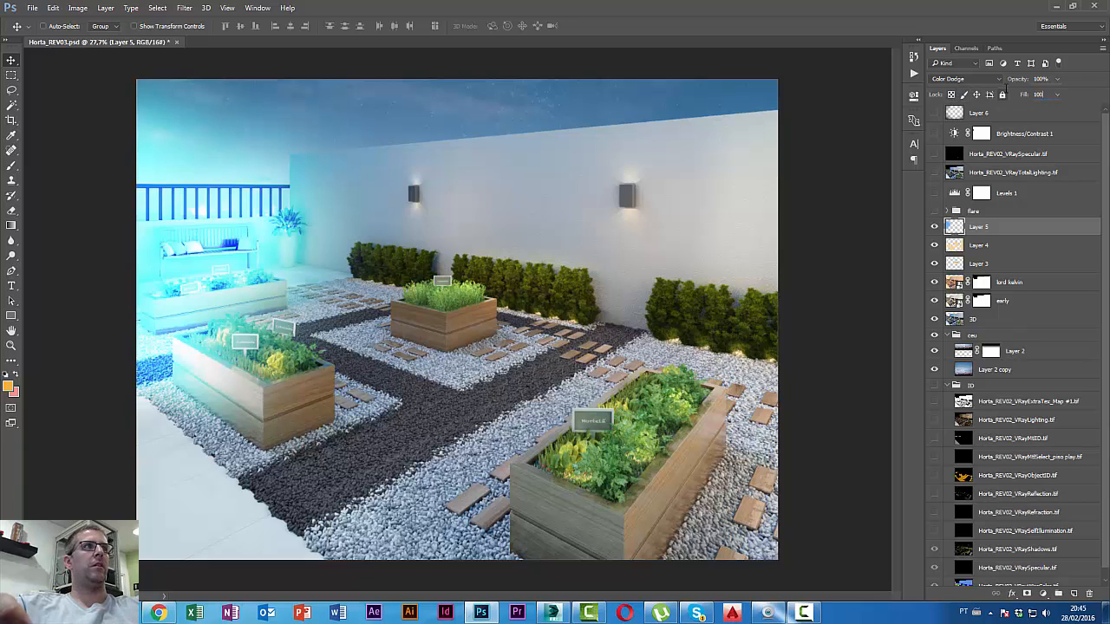
# - Set Layer 5's fill to 10% and compare the scene with and without it, leaving the layer visible
pyautogui.click(1057, 94)
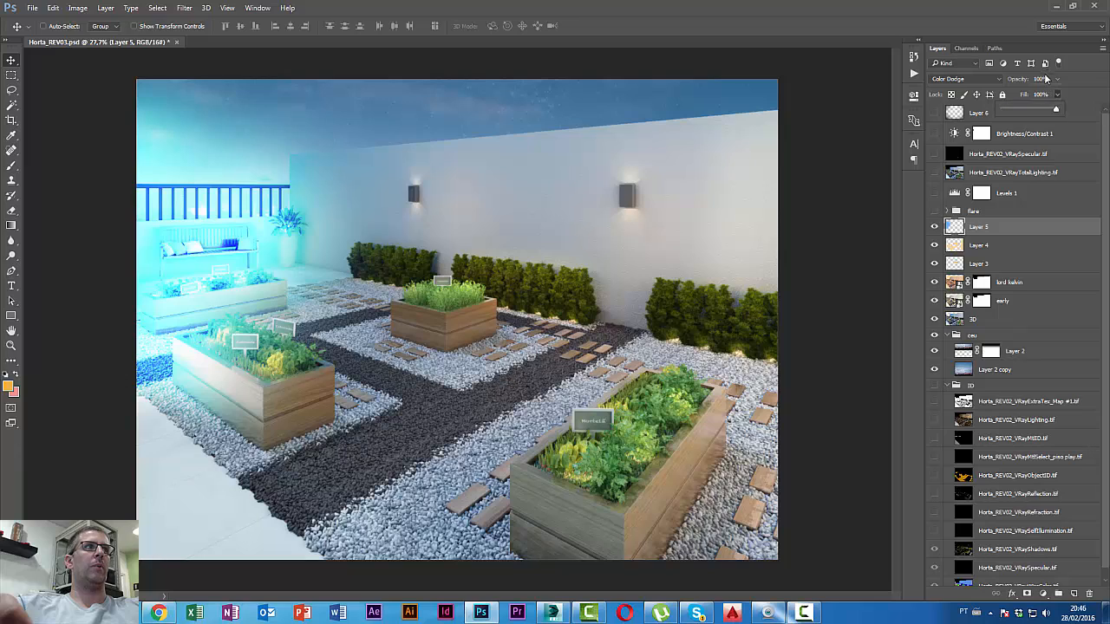
pyautogui.click(1046, 94)
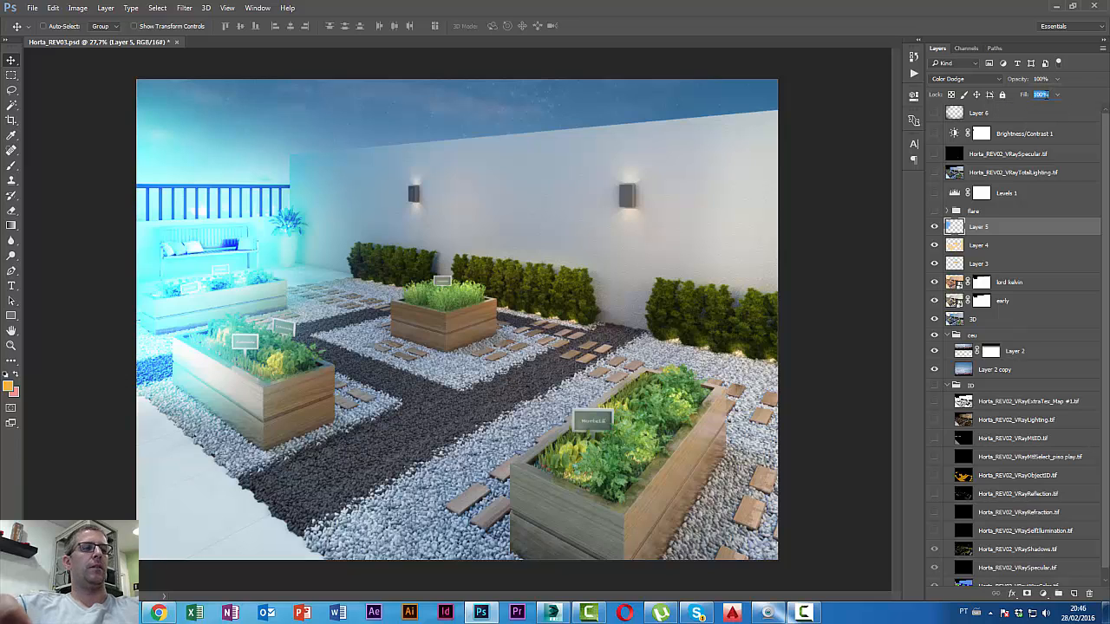
pyautogui.write('10')
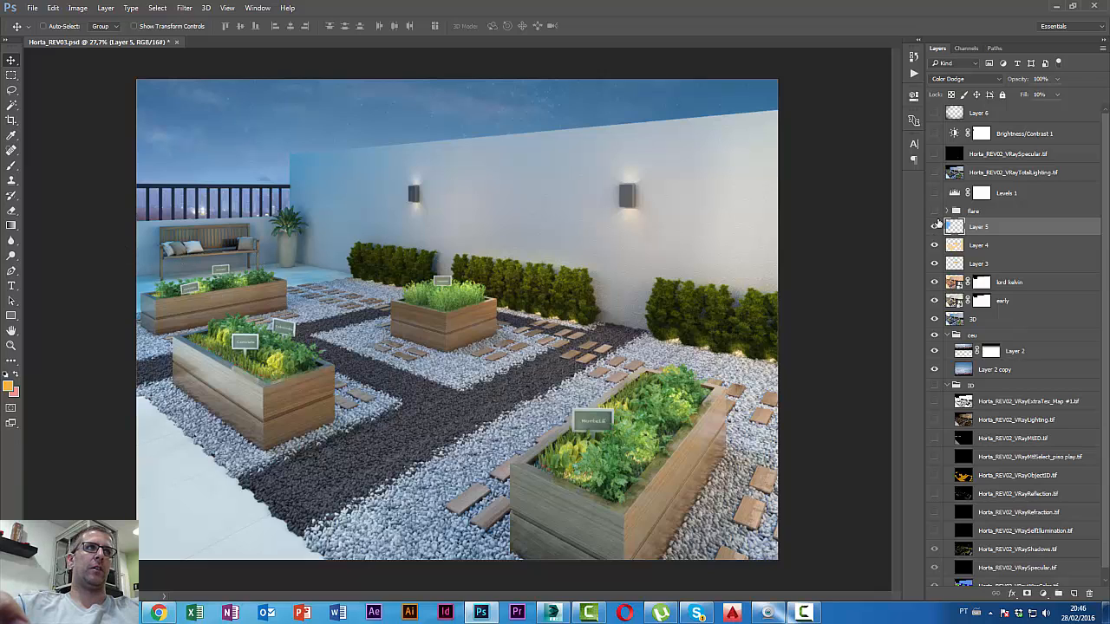
pyautogui.click(935, 227)
pyautogui.click(934, 227)
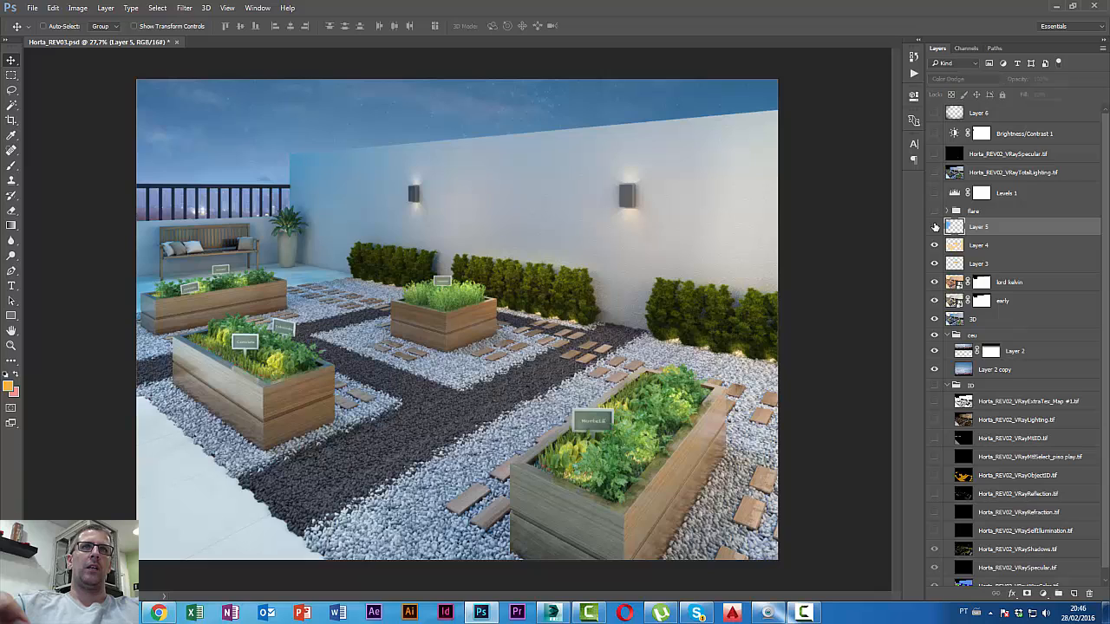
pyautogui.click(935, 228)
pyautogui.click(935, 227)
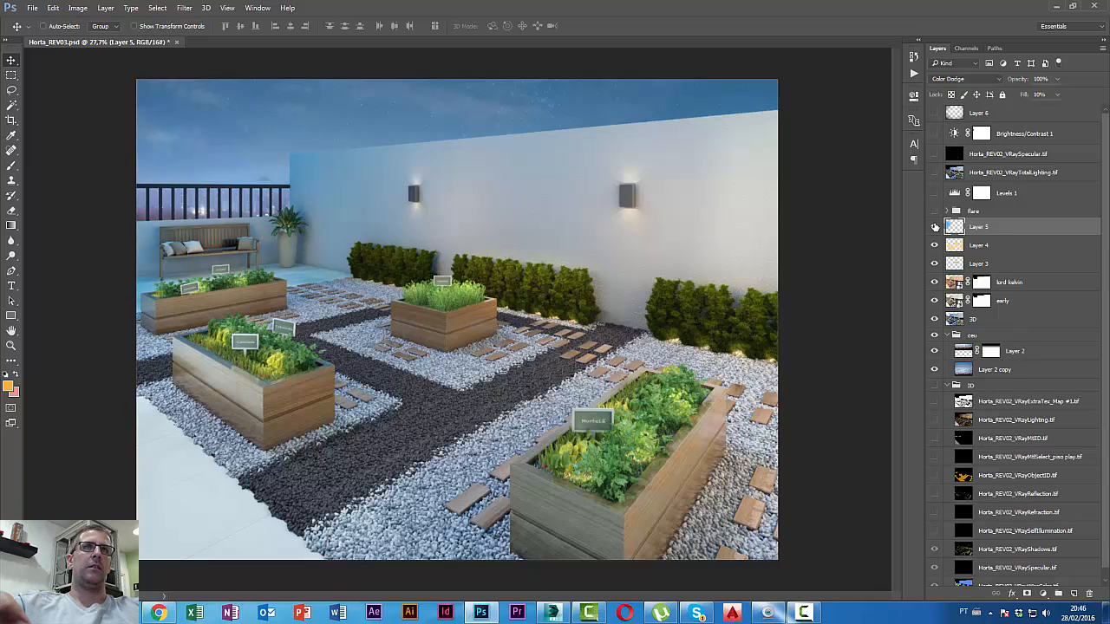
# - Make the flare group active and visible, and expand it to list its layers
pyautogui.click(983, 215)
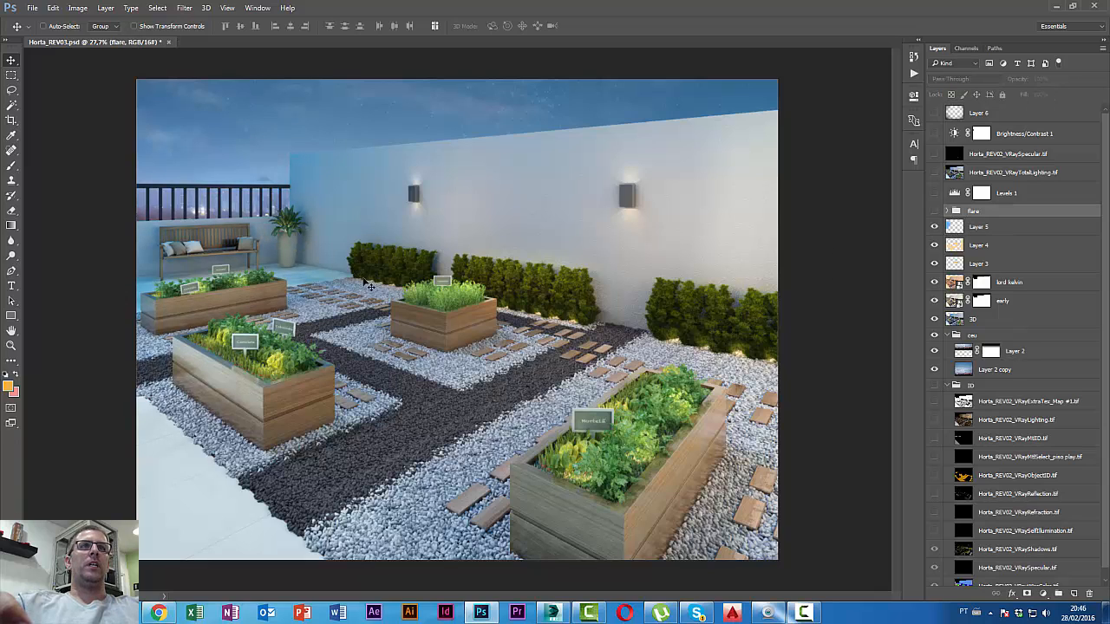
pyautogui.click(934, 212)
pyautogui.click(951, 212)
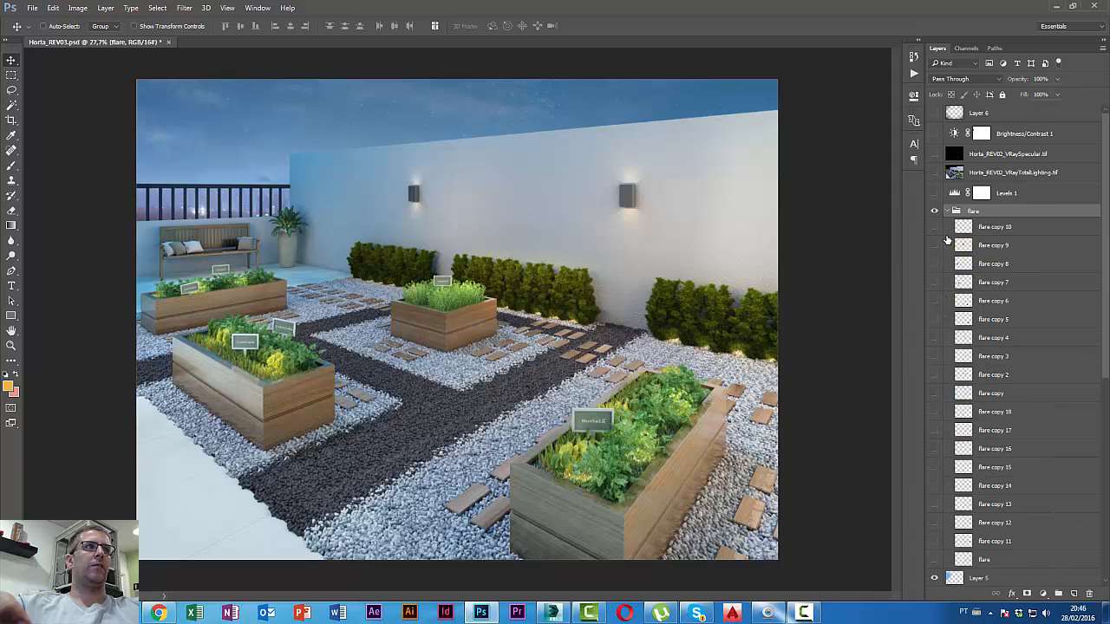
# - Show the base flare layer and flare copies 11 to 18 to light the lamps along the hedges
pyautogui.click(935, 560)
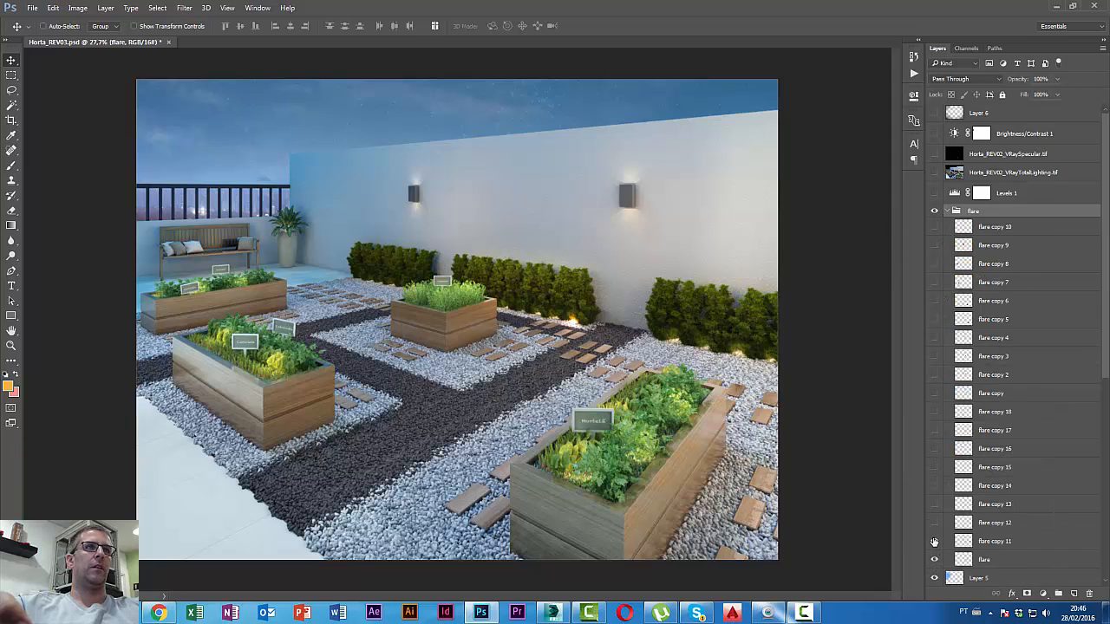
pyautogui.click(934, 542)
pyautogui.click(934, 523)
pyautogui.click(934, 504)
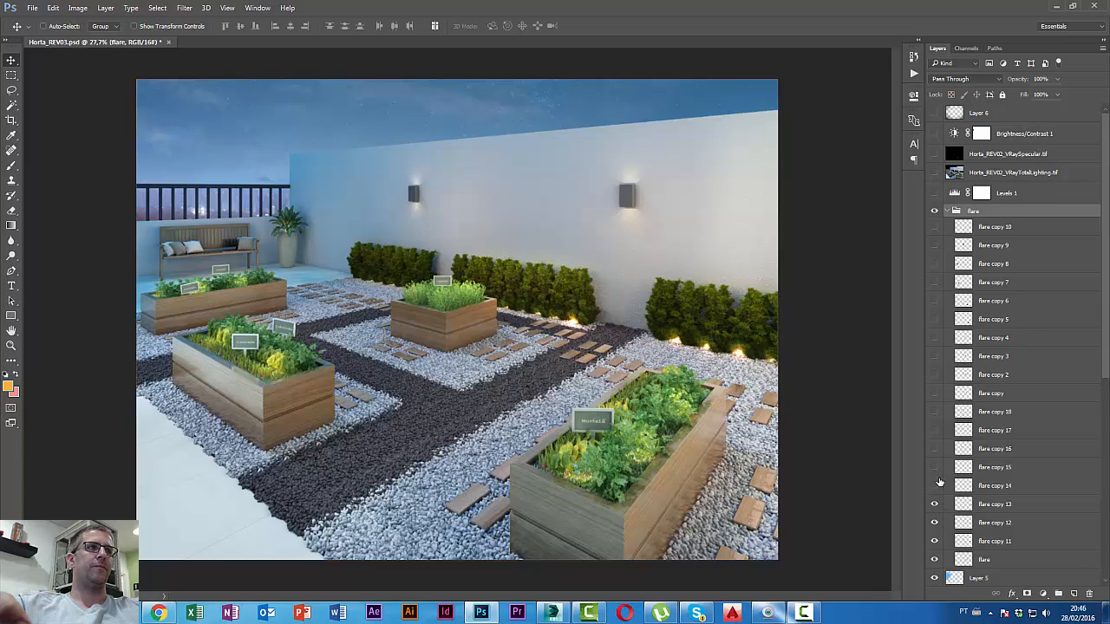
pyautogui.click(935, 486)
pyautogui.click(934, 467)
pyautogui.click(934, 448)
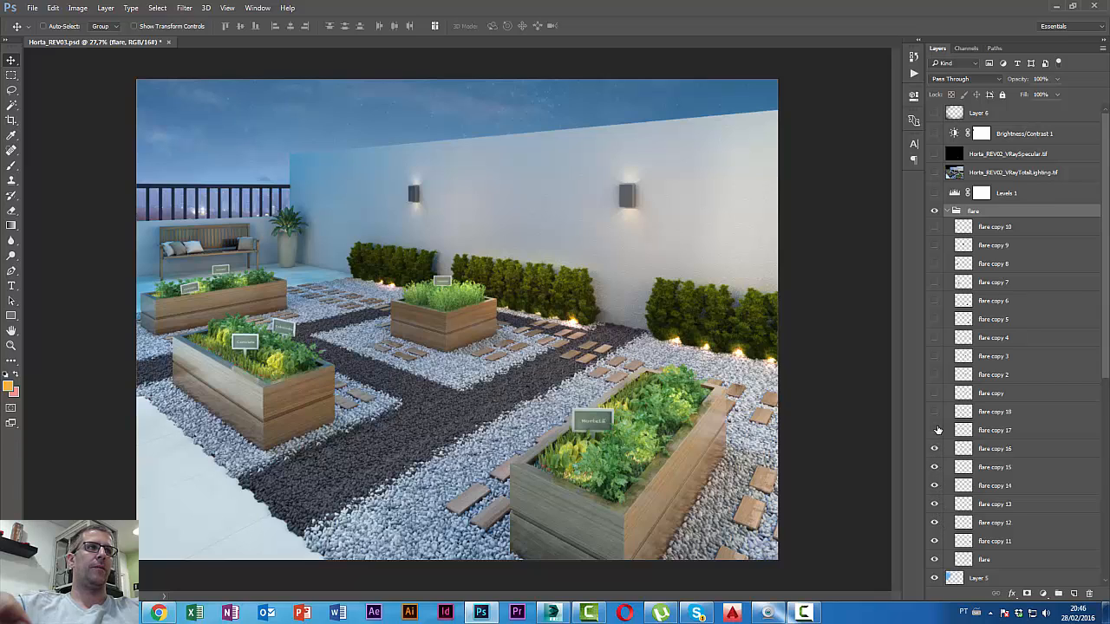
pyautogui.click(934, 431)
# - Show the remaining flare layers, from flare copy through flare copy 10, including the lamps inside the planters
pyautogui.click(935, 393)
pyautogui.click(934, 374)
pyautogui.click(934, 356)
pyautogui.click(935, 338)
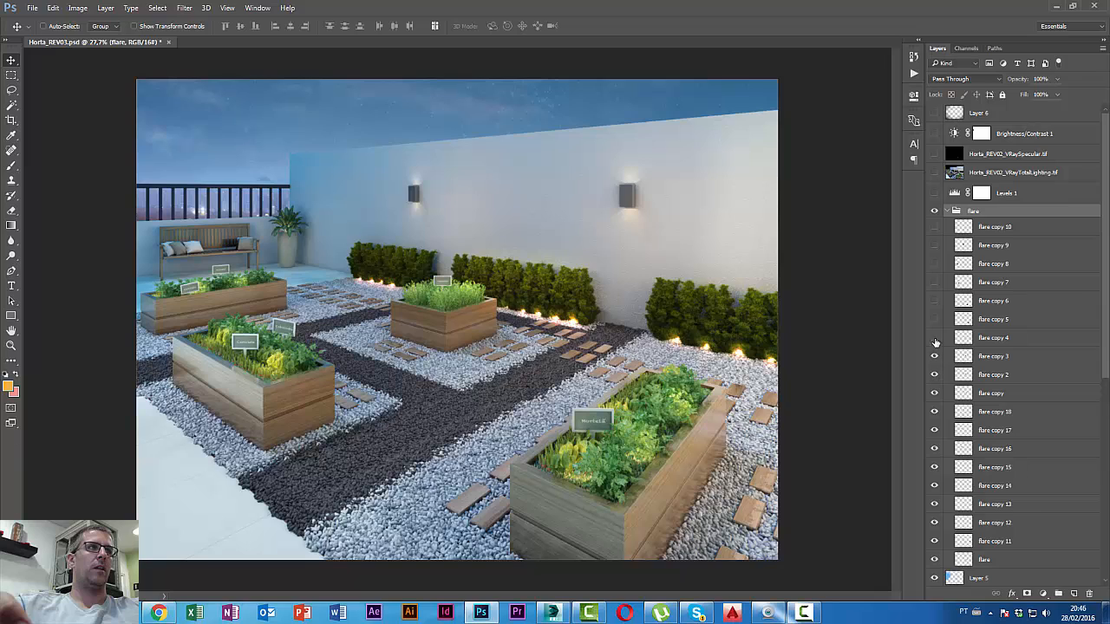
pyautogui.moveTo(934, 228); pyautogui.dragTo(932, 337)
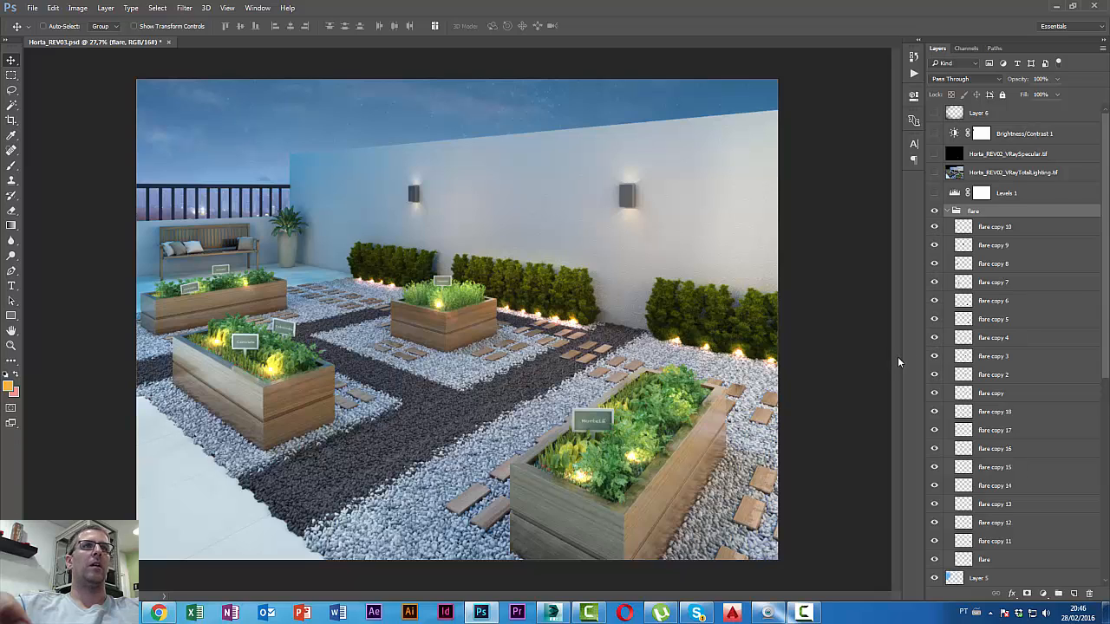
# - Collapse the flare group and make the Levels 1 adjustment layer active and visible
pyautogui.click(948, 211)
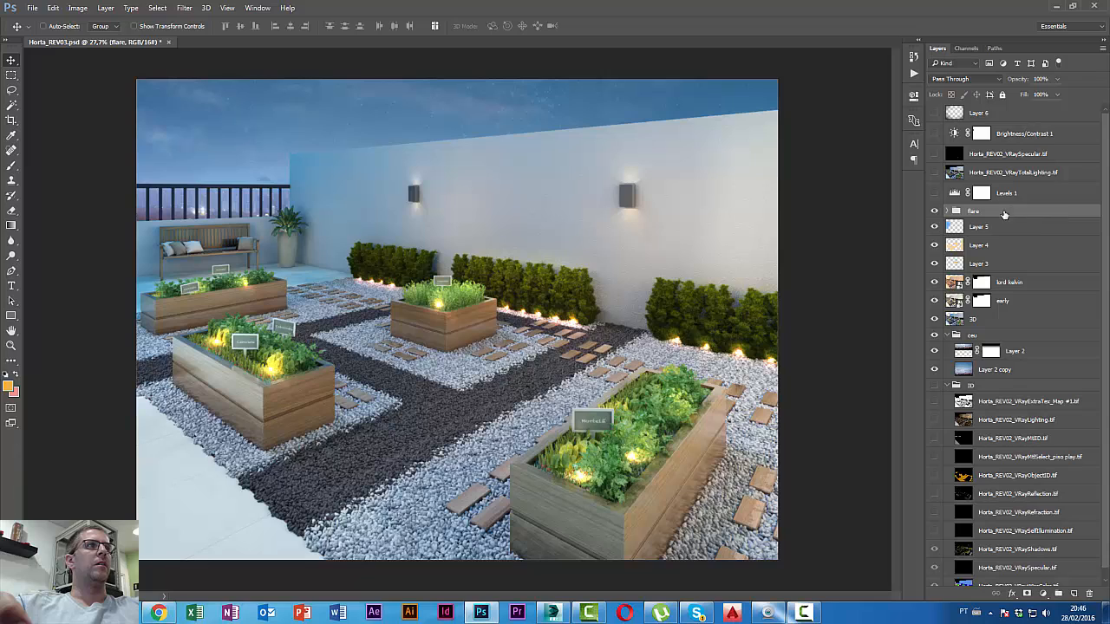
pyautogui.click(949, 200)
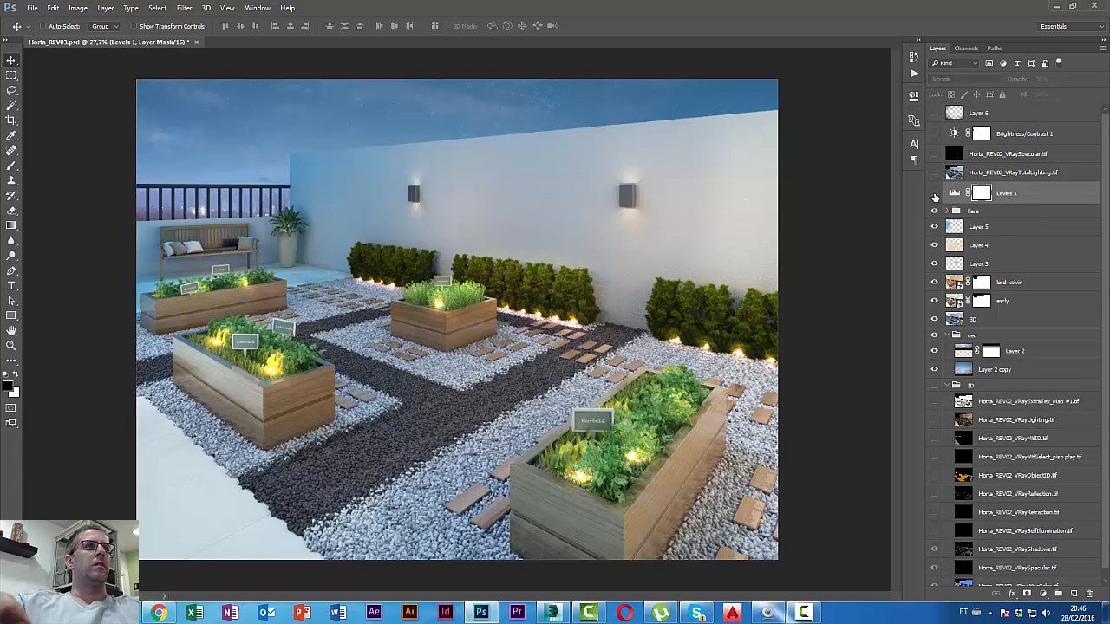
pyautogui.click(935, 196)
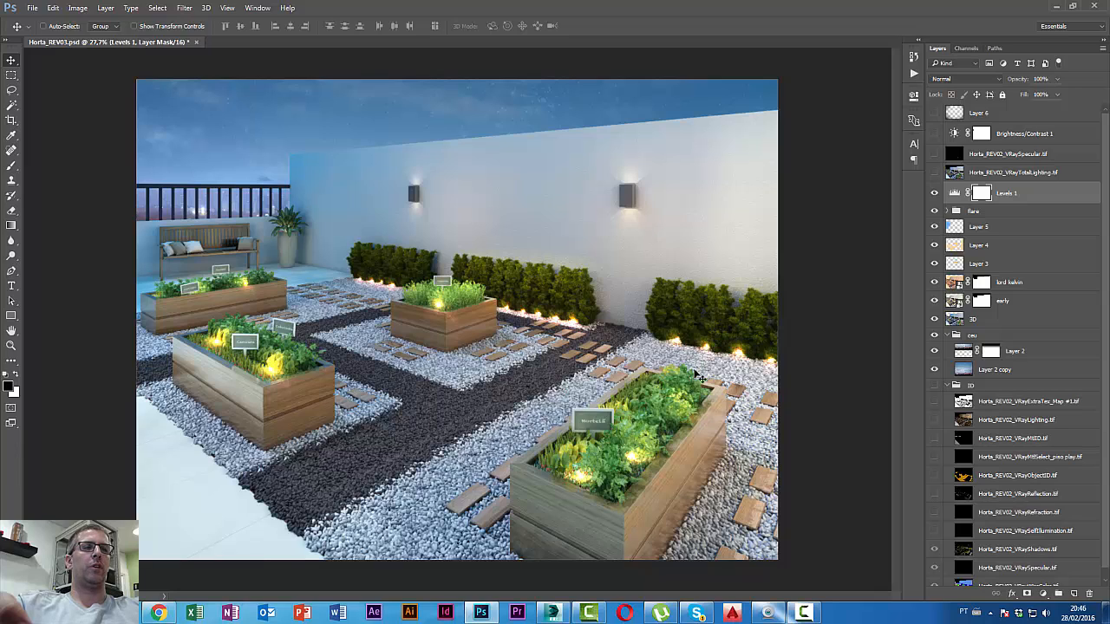
# - Show the Horta_REV02_VRayTotalLighting.tif layer and compare the scene with and without it, leaving it visible
pyautogui.click(1055, 172)
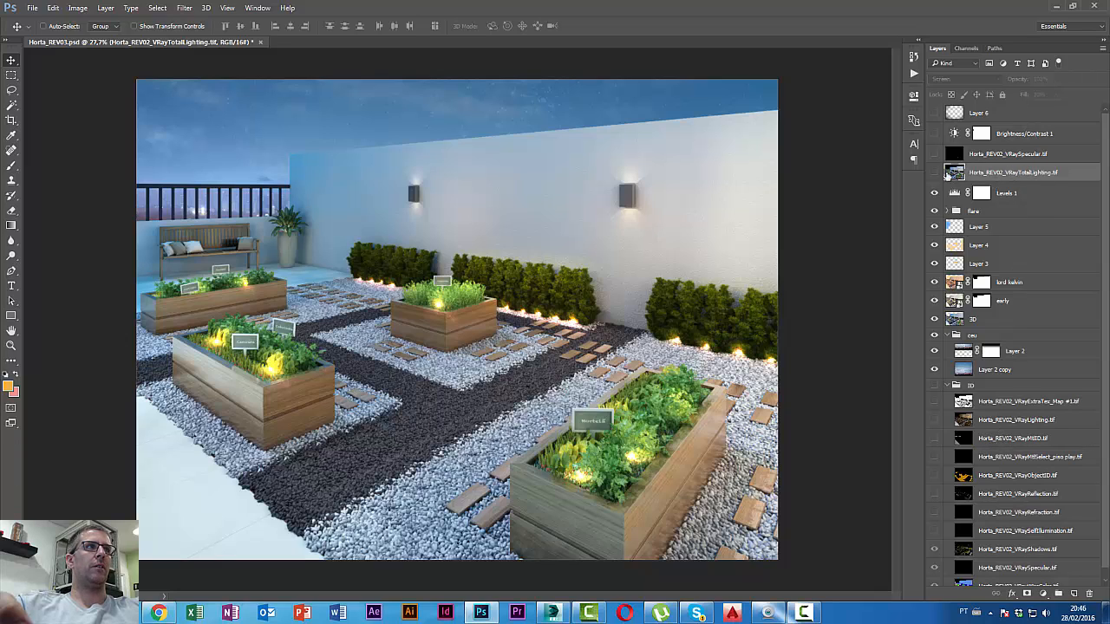
pyautogui.click(935, 173)
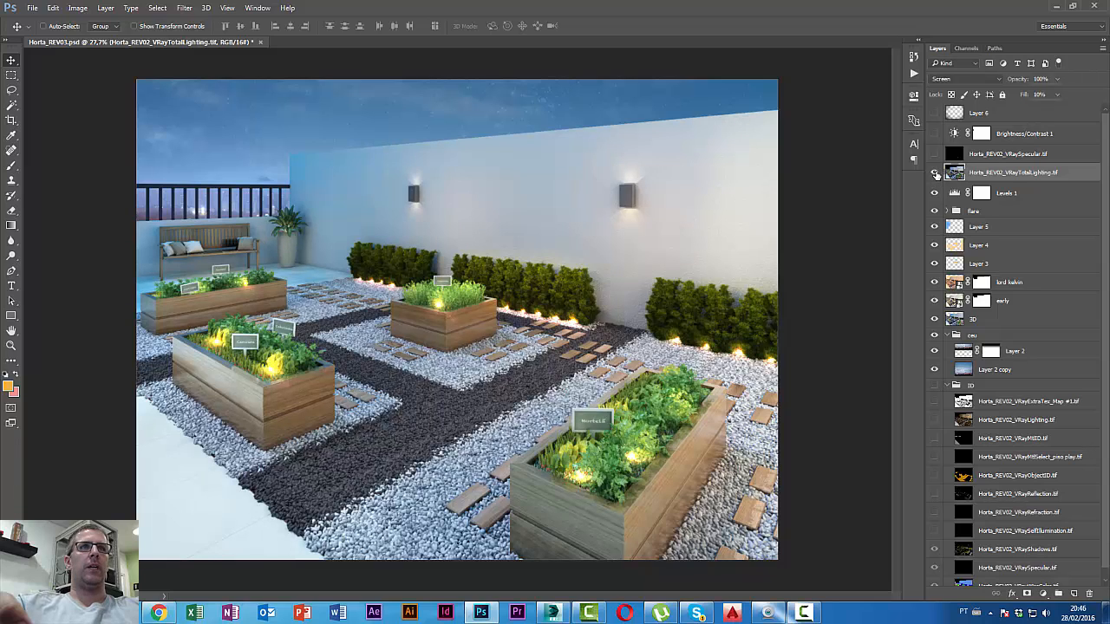
pyautogui.click(935, 173)
pyautogui.click(935, 173)
pyautogui.click(935, 174)
pyautogui.click(935, 173)
pyautogui.click(935, 173)
pyautogui.click(935, 174)
pyautogui.click(934, 173)
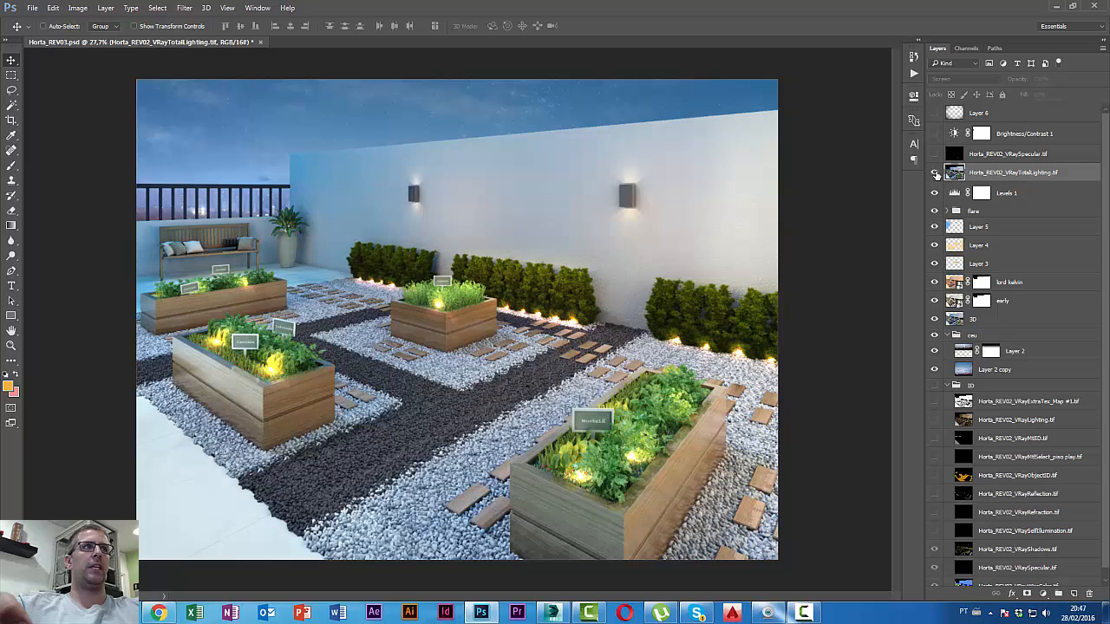
pyautogui.click(935, 173)
# - Make the Horta_REV02_VRaySpecular.tif layer above the total lighting pass active and visible
pyautogui.click(1021, 155)
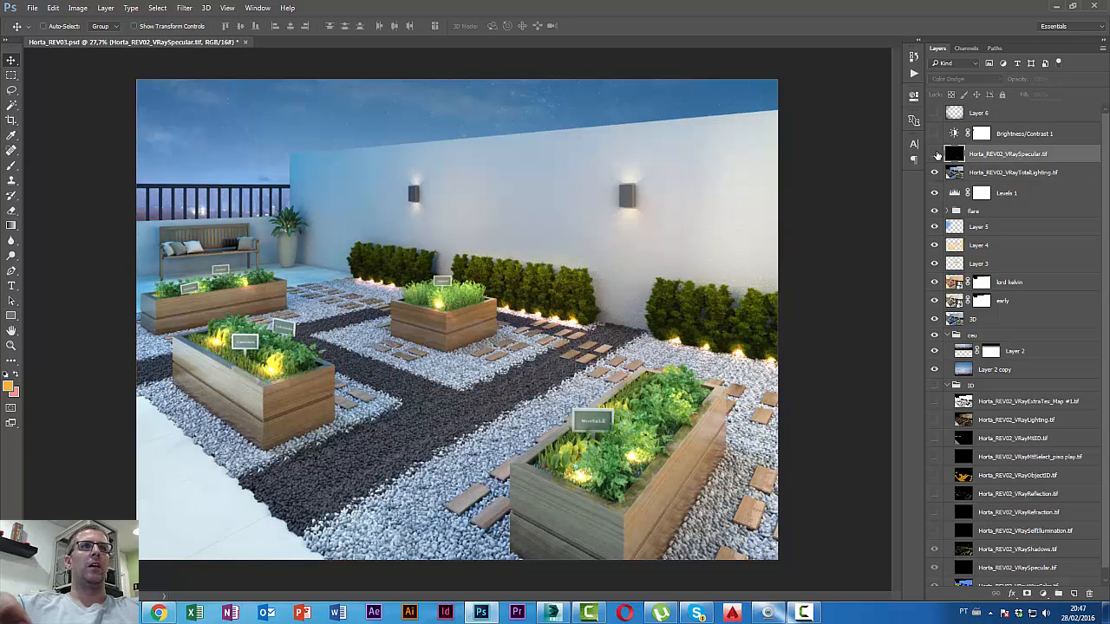
pyautogui.click(935, 153)
pyautogui.click(935, 154)
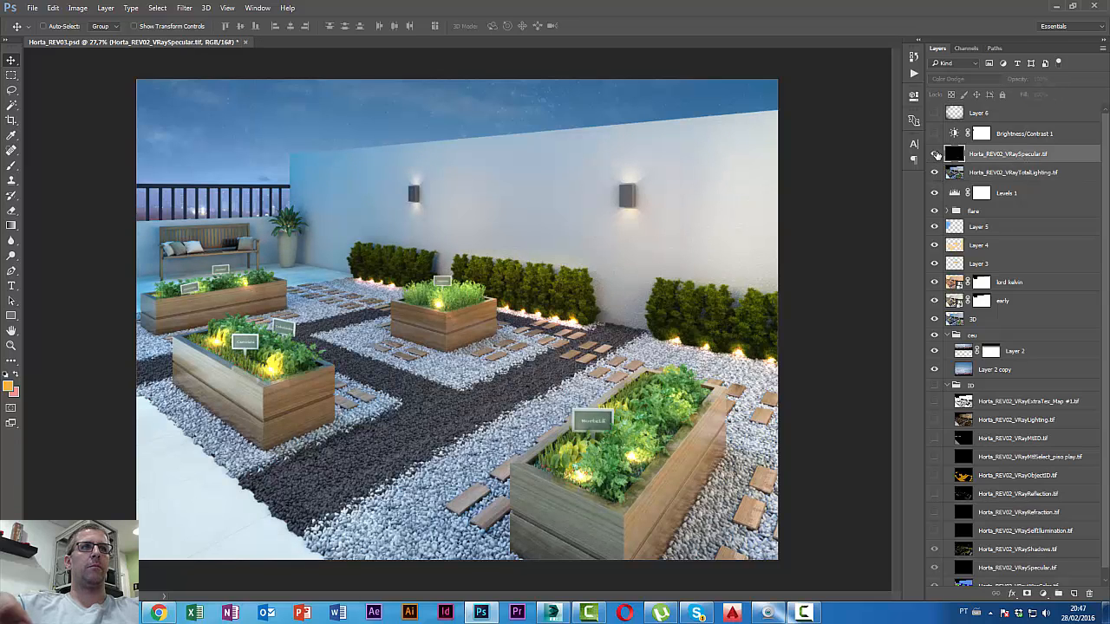
pyautogui.click(935, 154)
# - Examine the plants near the Hortelã sign up close with the specular layer off and on, leaving it visible
pyautogui.scroll(8, 631, 422)
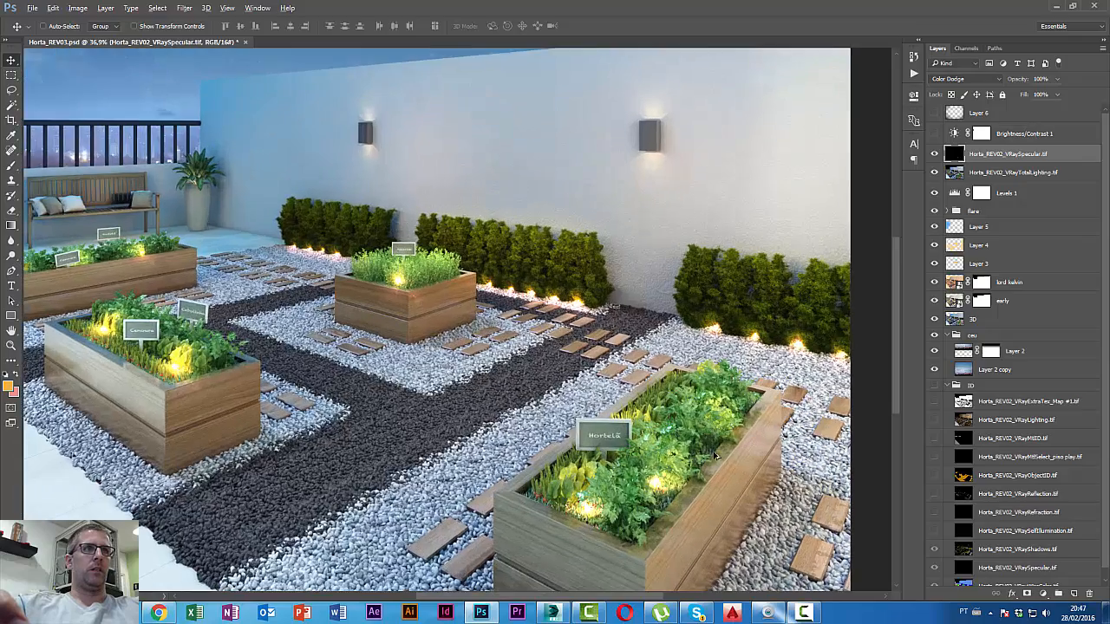
pyautogui.scroll(2, 640, 438)
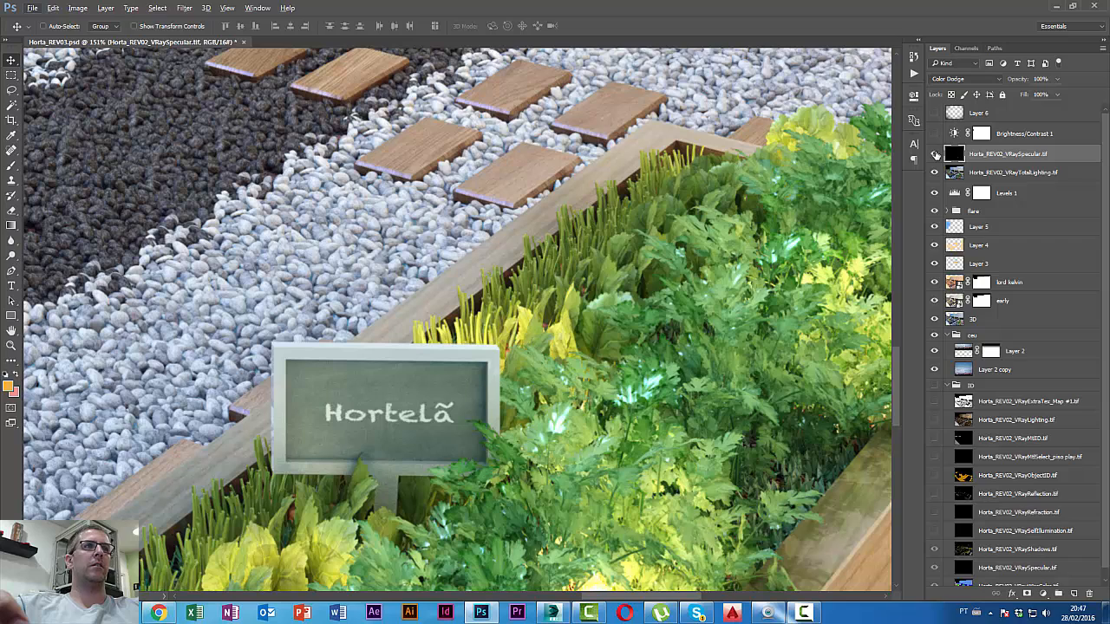
pyautogui.click(934, 154)
pyautogui.click(935, 154)
pyautogui.click(935, 154)
pyautogui.click(935, 154)
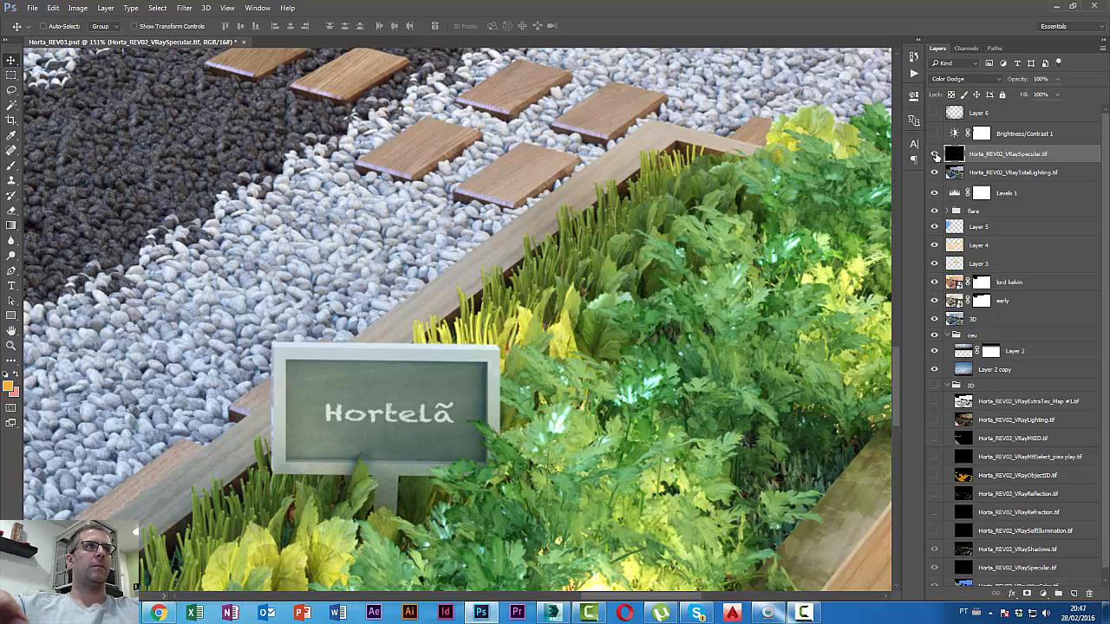
pyautogui.click(935, 153)
pyautogui.click(935, 153)
pyautogui.click(935, 153)
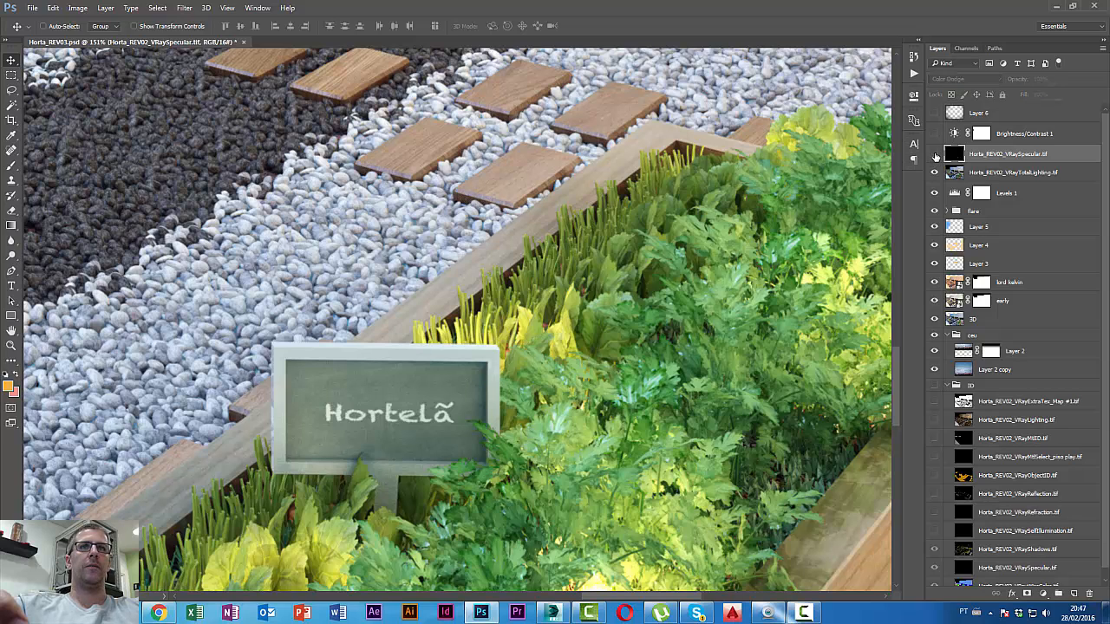
pyautogui.click(935, 153)
pyautogui.click(935, 154)
pyautogui.click(935, 154)
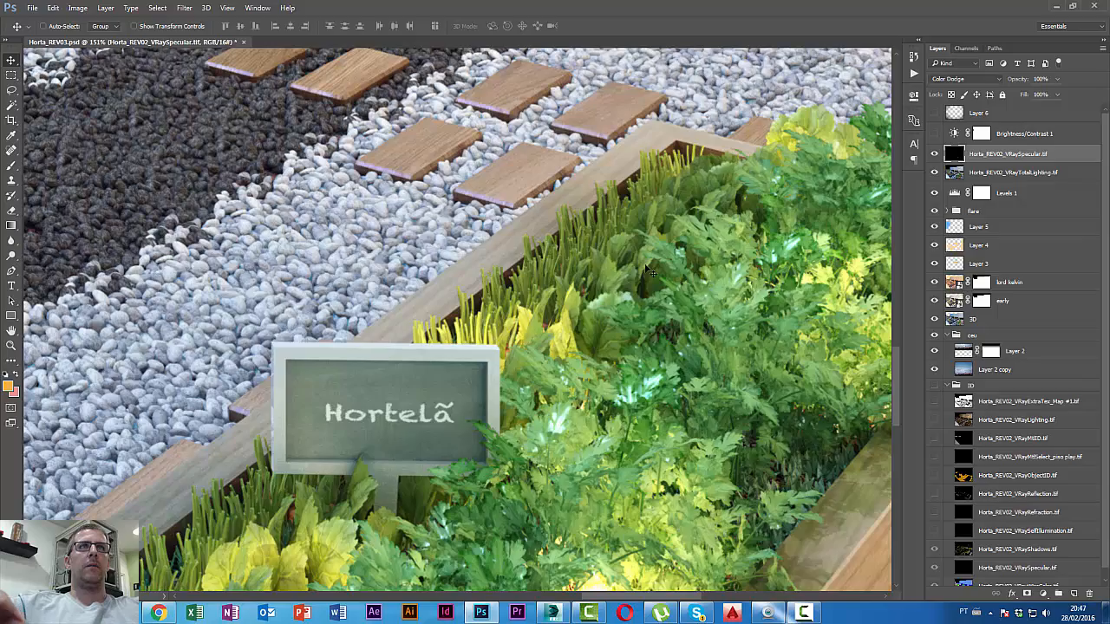
# - Show the Brightness/Contrast 1 adjustment layer and review its effect on the whole garden scene
pyautogui.scroll(-3, 571, 288)
pyautogui.scroll(-2, 571, 288)
pyautogui.scroll(-2, 388, 171)
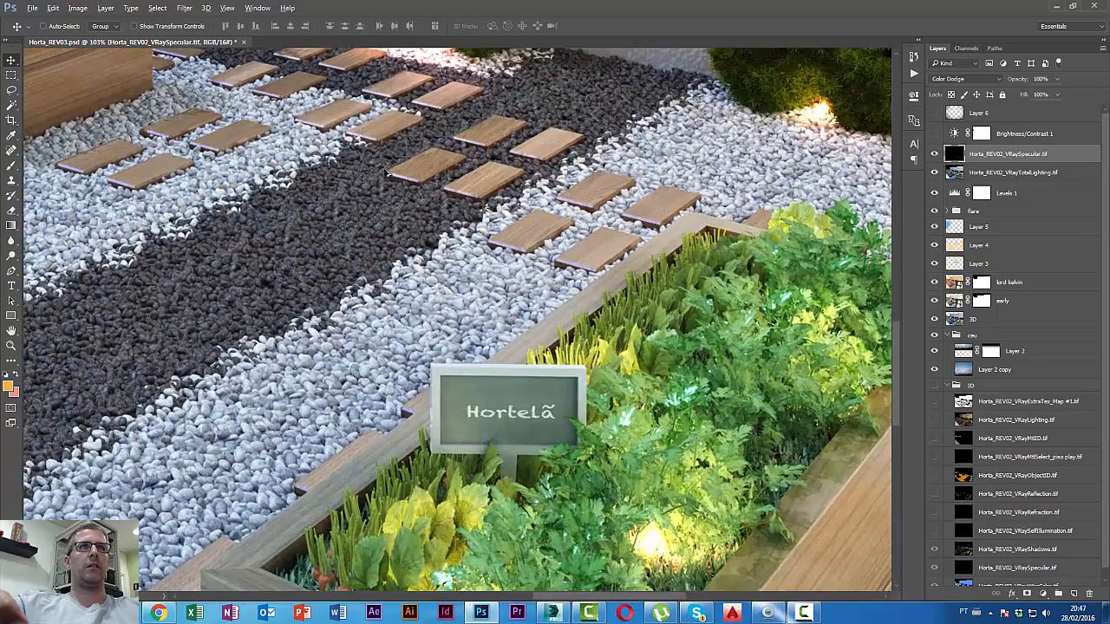
pyautogui.scroll(-1, 468, 276)
pyautogui.scroll(-1, 478, 279)
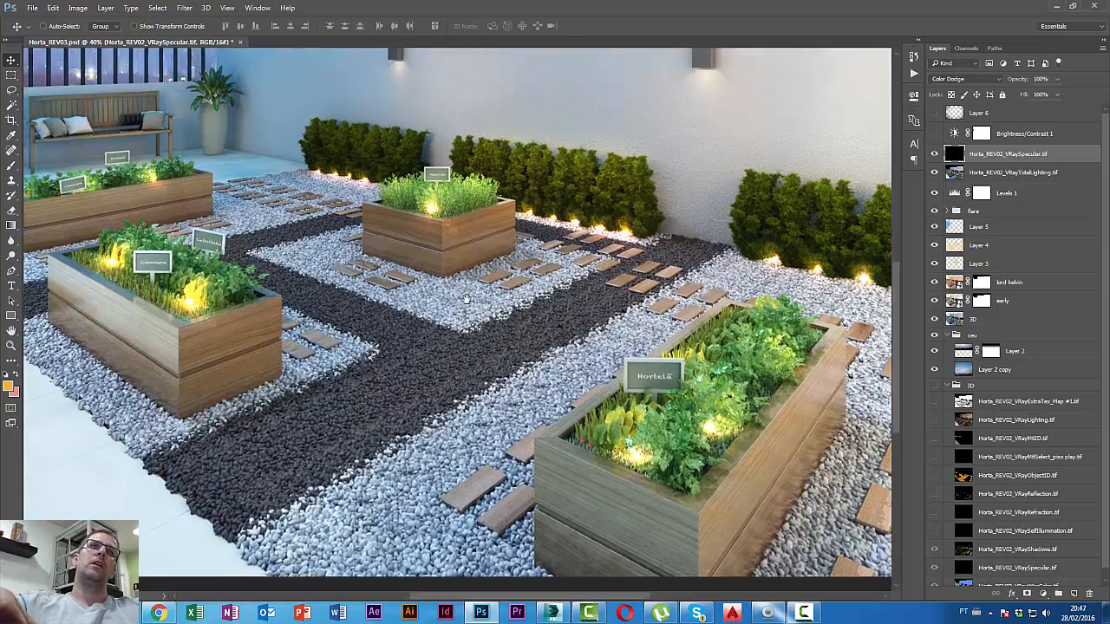
pyautogui.moveTo(467, 299); pyautogui.dragTo(492, 317)
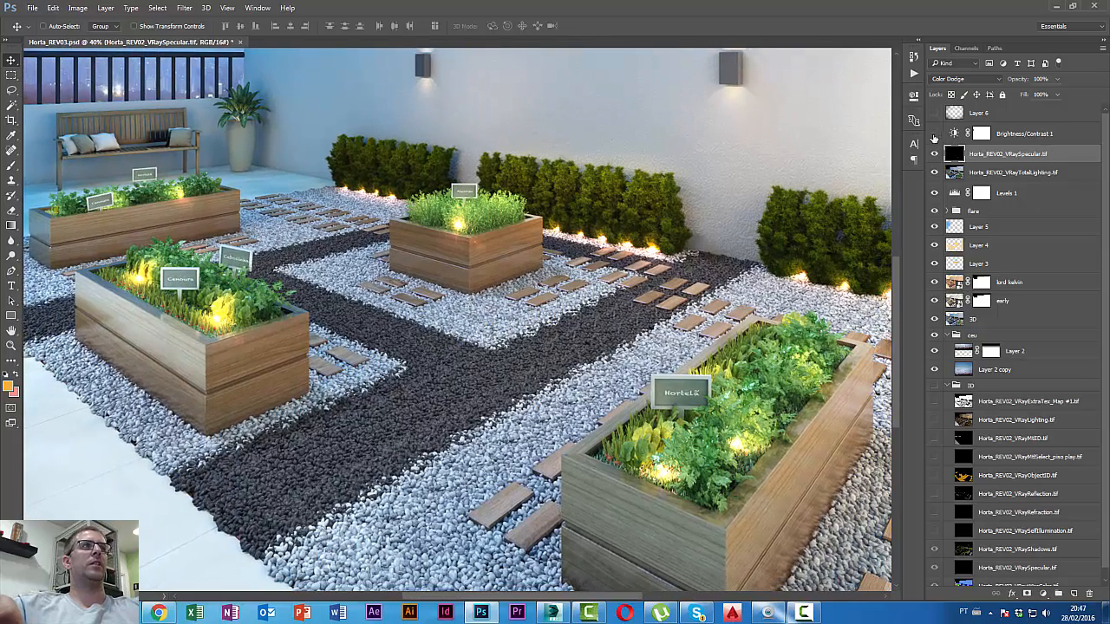
pyautogui.click(1041, 135)
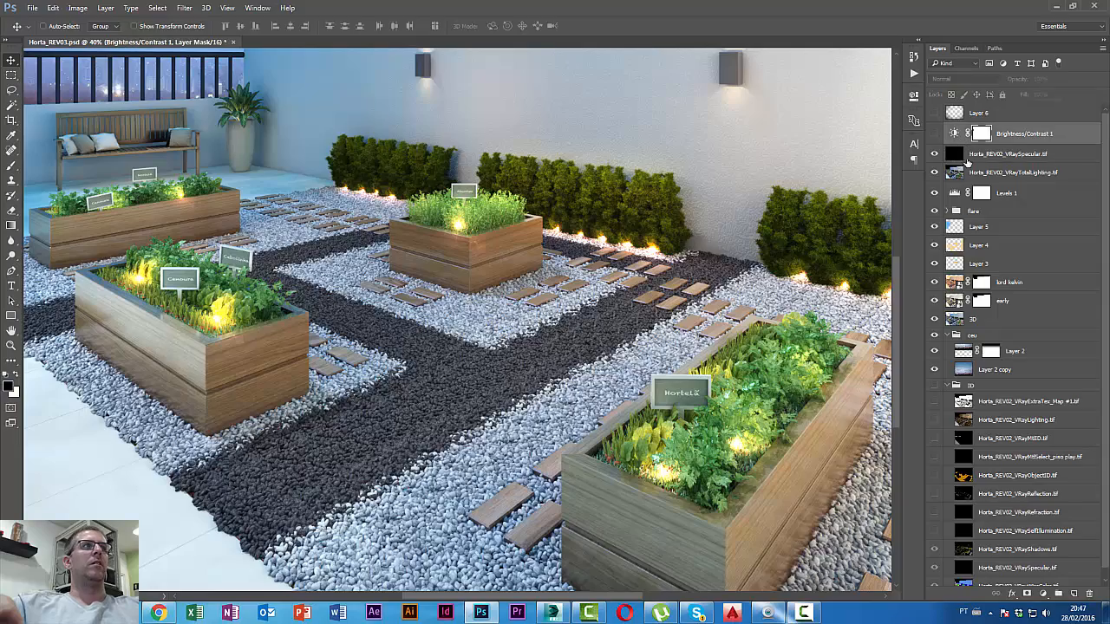
pyautogui.click(934, 133)
pyautogui.scroll(-1, 443, 251)
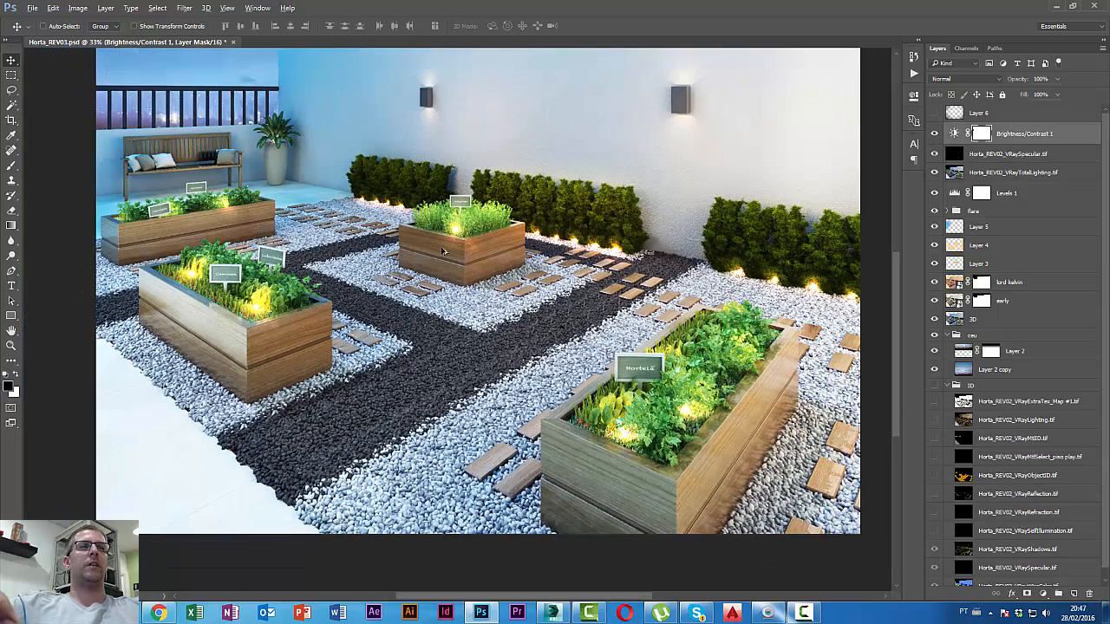
pyautogui.scroll(2, 616, 193)
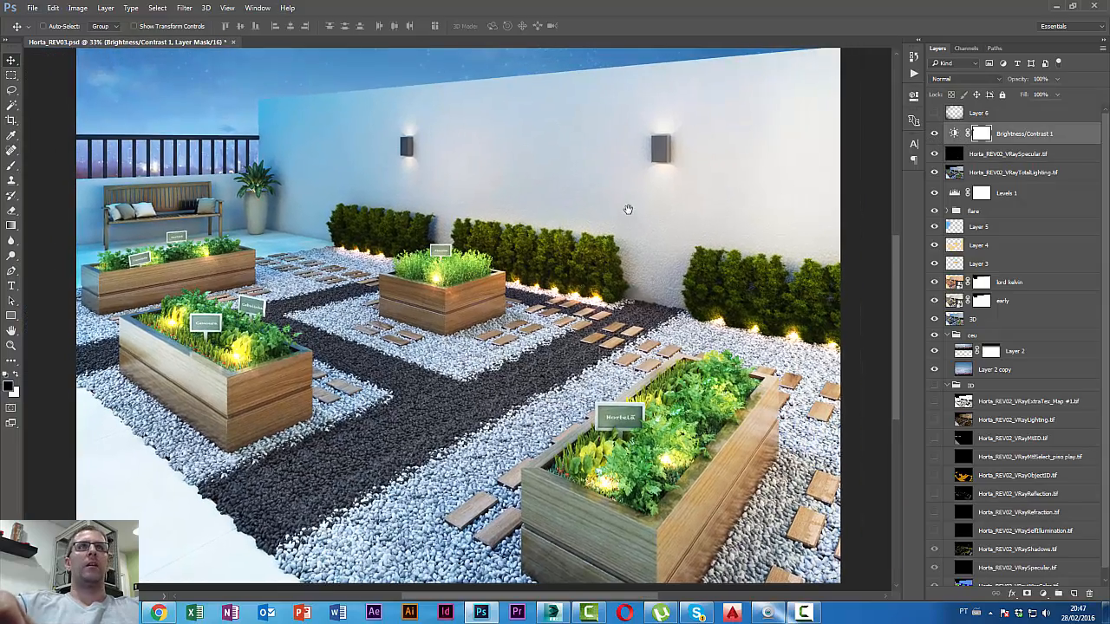
pyautogui.scroll(-1, 526, 223)
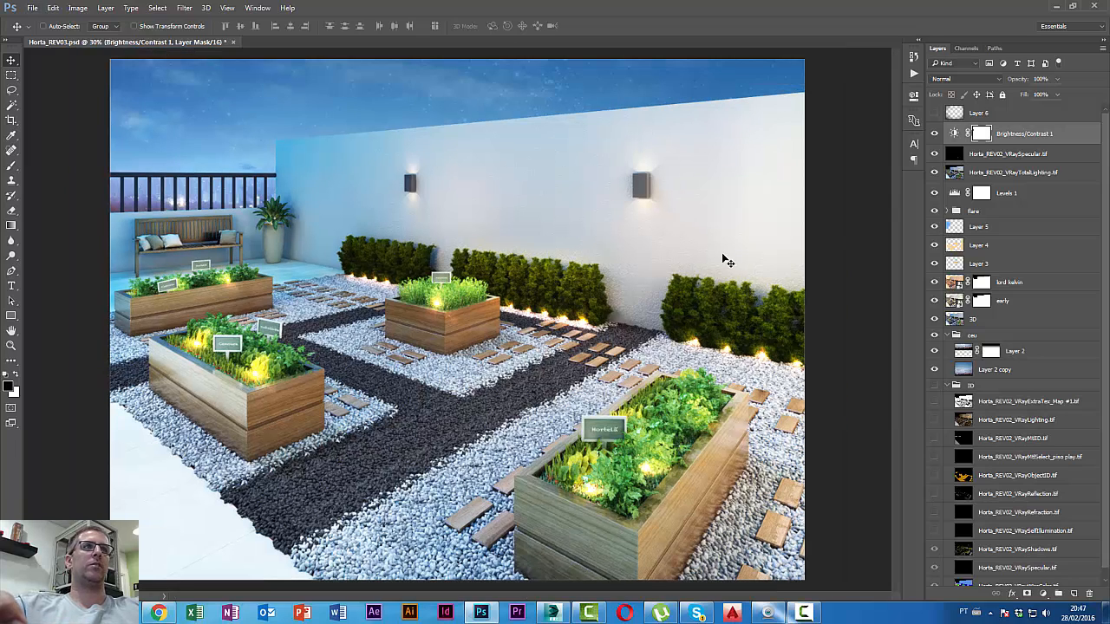
# - Rename Layer 6 as Vignette
pyautogui.click(1051, 116)
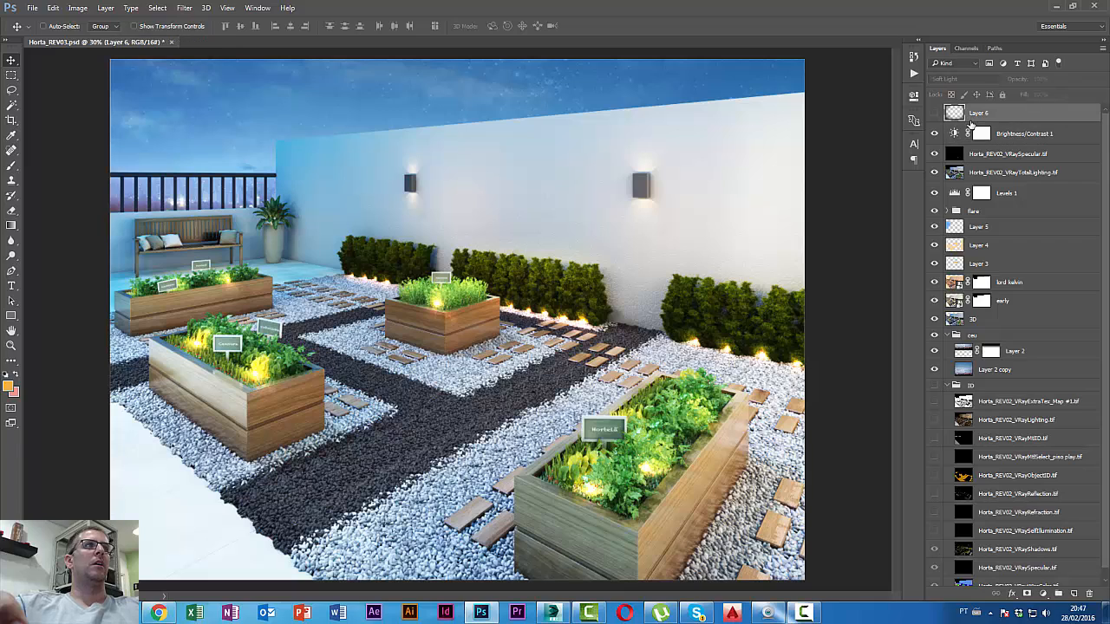
pyautogui.doubleClick(978, 113)
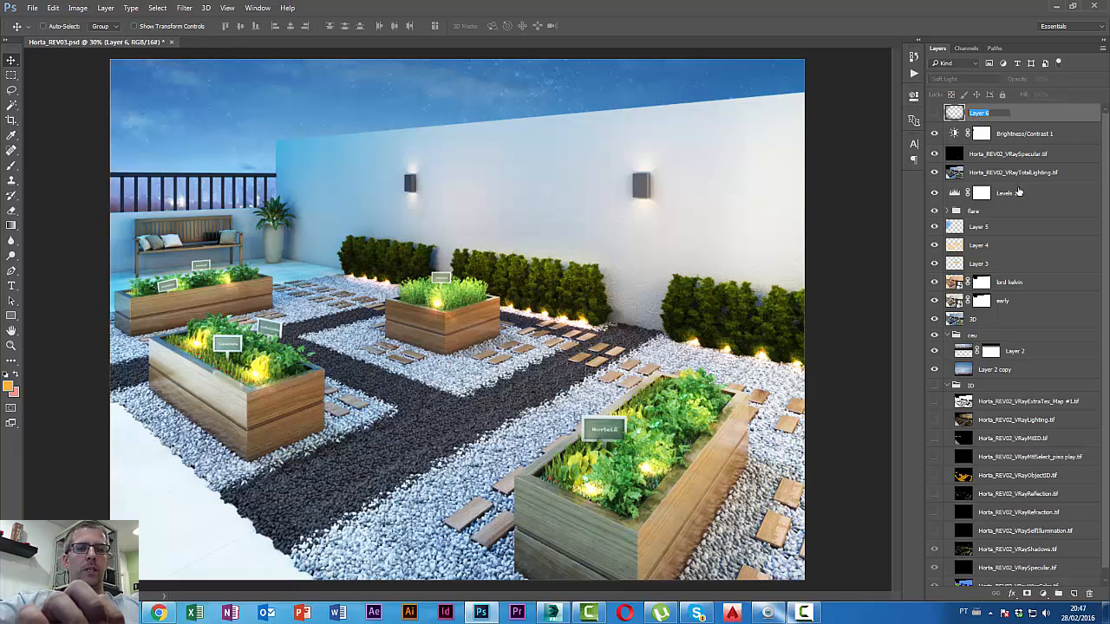
pyautogui.write('Vignette')
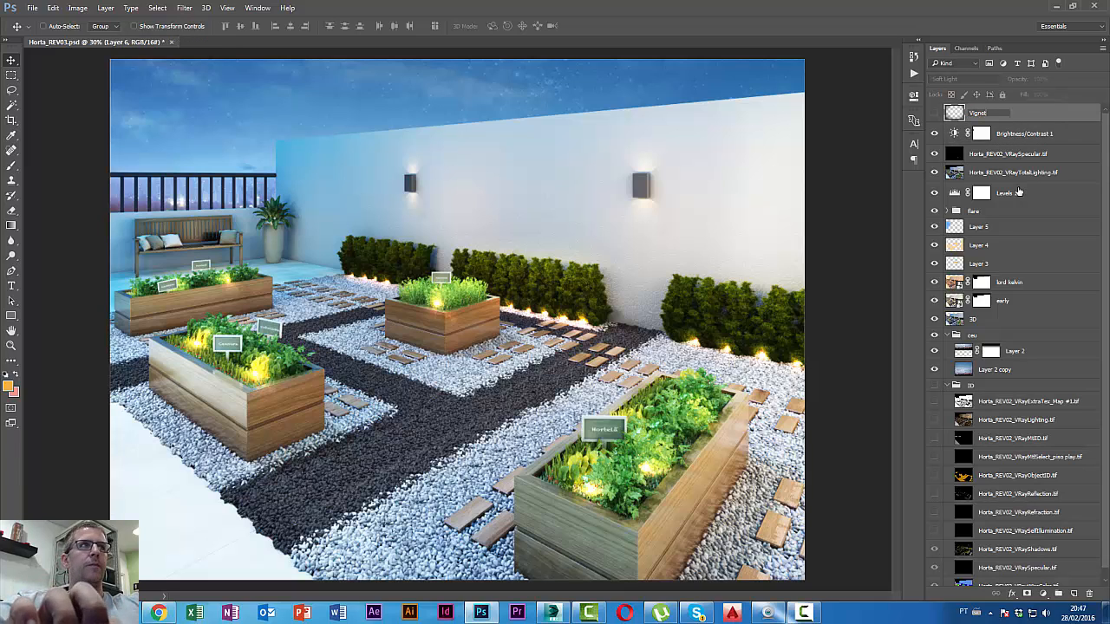
pyautogui.press('Return')
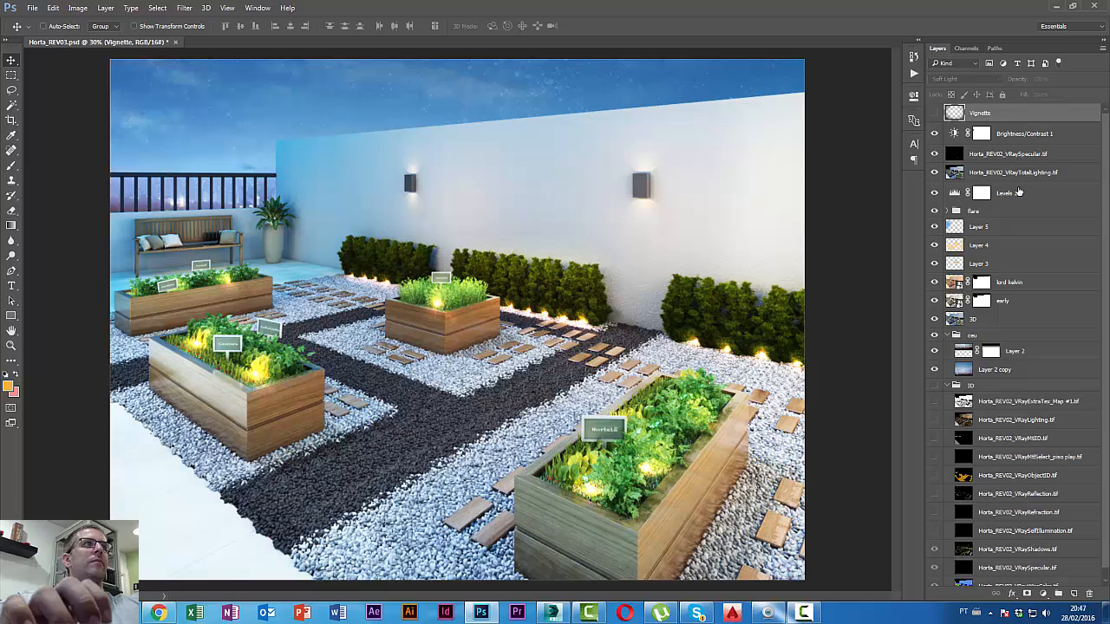
# - Show the Vignette layer and compare the darkened image edges with and without it, leaving it visible
pyautogui.click(935, 114)
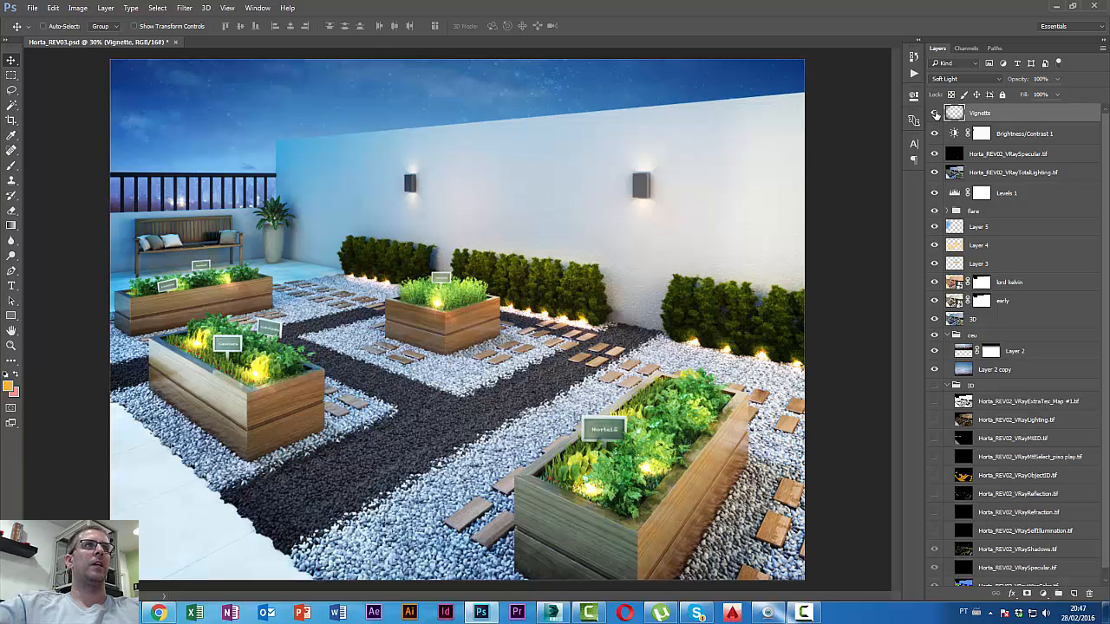
pyautogui.click(935, 114)
pyautogui.click(935, 113)
pyautogui.click(935, 113)
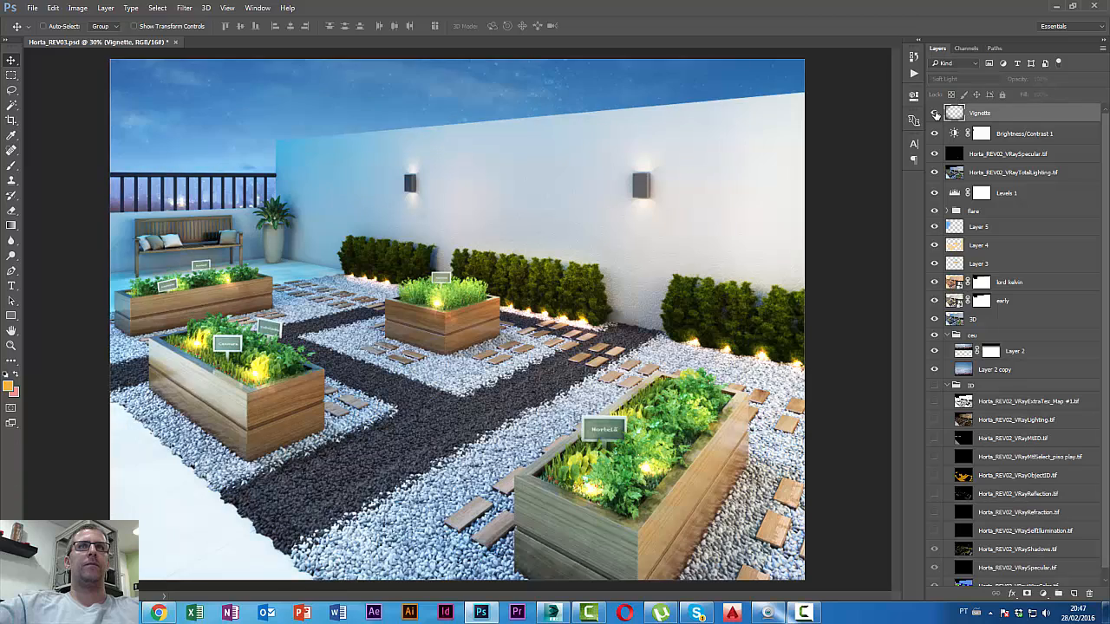
pyautogui.click(935, 113)
pyautogui.click(935, 113)
pyautogui.click(935, 114)
pyautogui.click(935, 114)
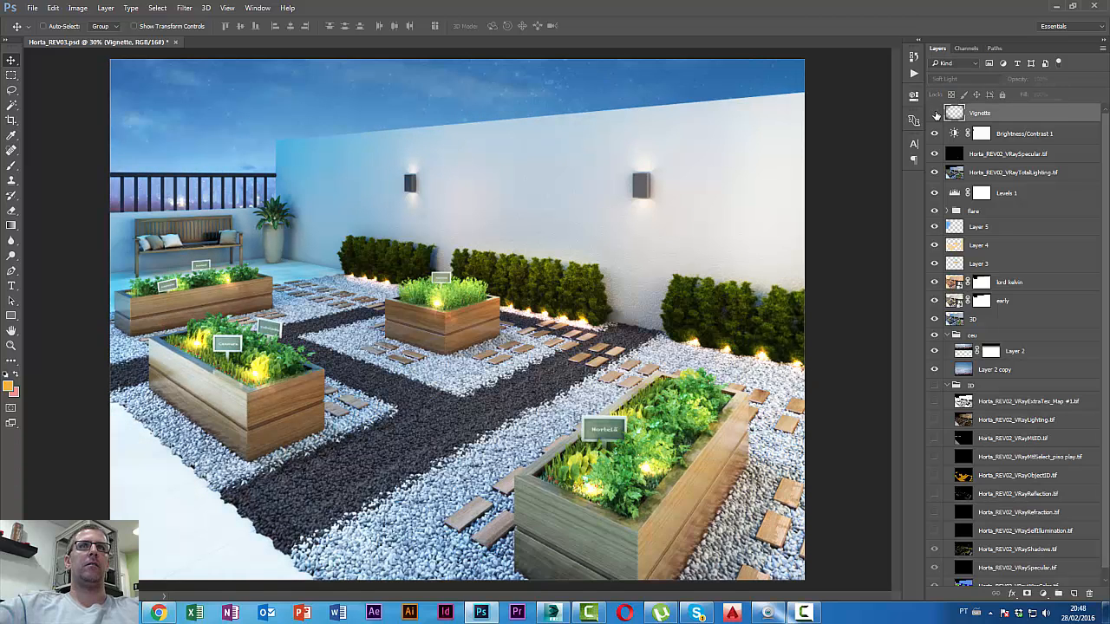
pyautogui.click(934, 114)
pyautogui.click(935, 114)
pyautogui.click(935, 113)
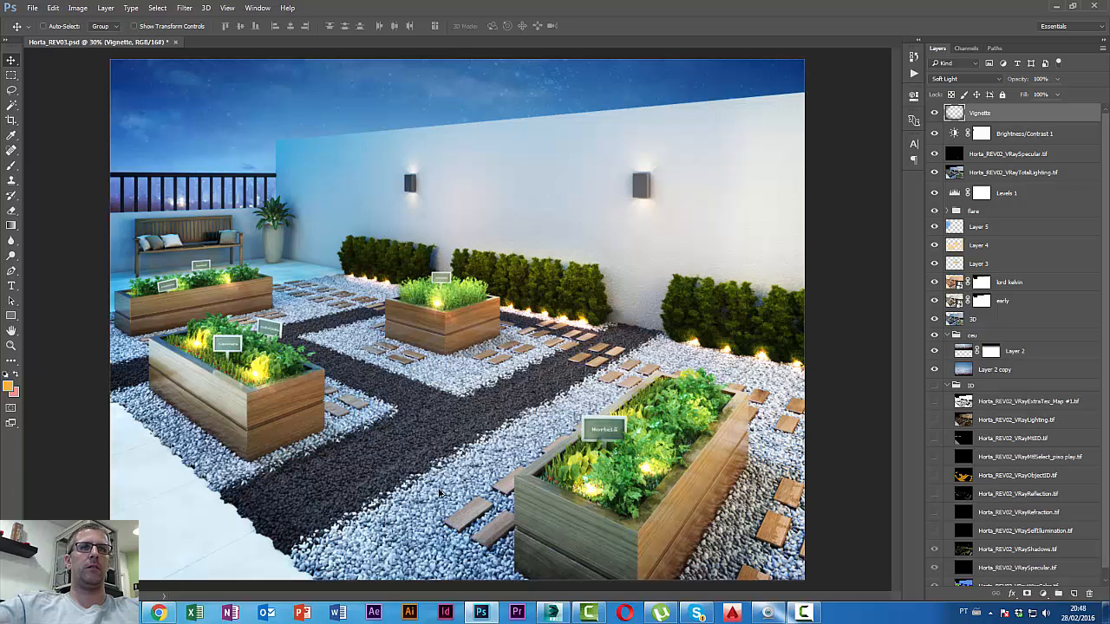
# - Examine the dark and light pebbles and the wooden stepping planks on the garden floor up close
pyautogui.scroll(3, 442, 494)
pyautogui.scroll(4, 440, 497)
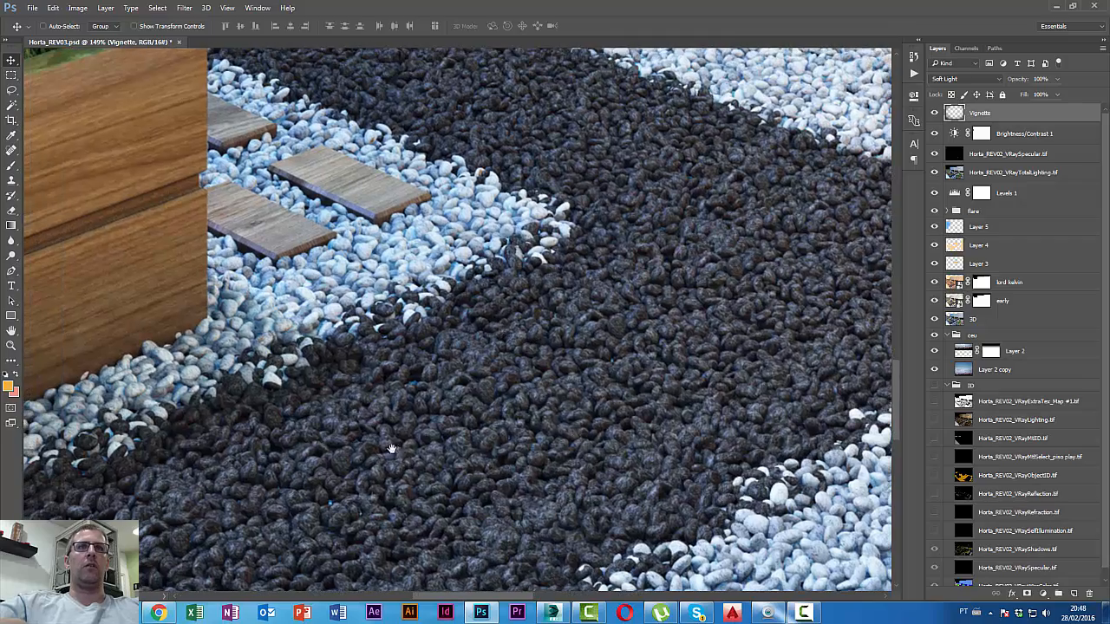
pyautogui.scroll(-3, 381, 451)
pyautogui.moveTo(728, 373); pyautogui.dragTo(564, 358)
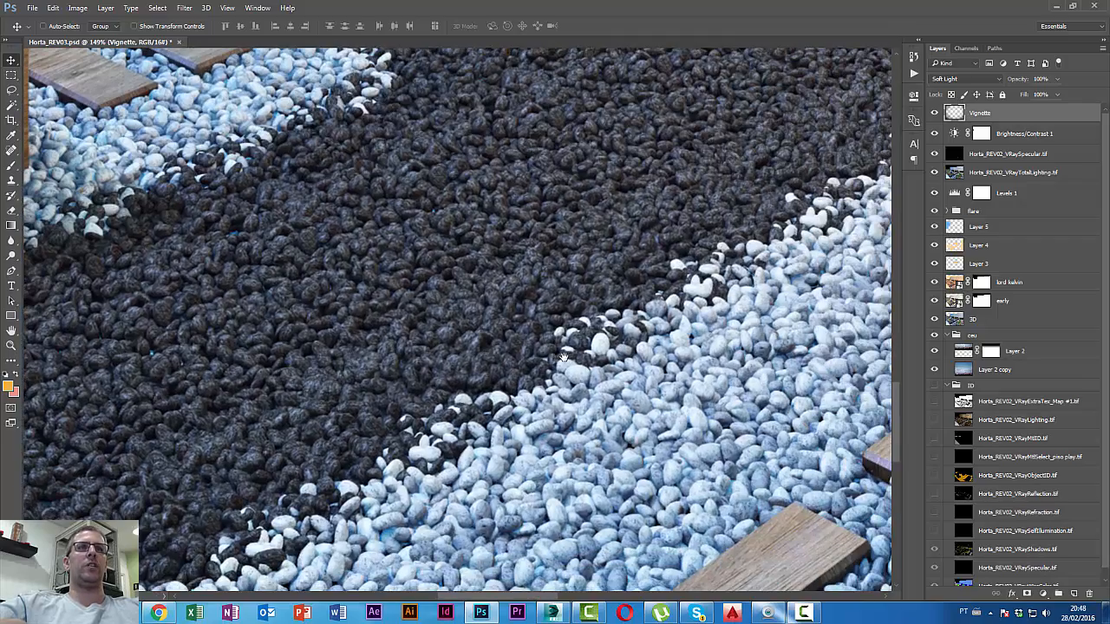
pyautogui.moveTo(714, 487); pyautogui.dragTo(642, 332)
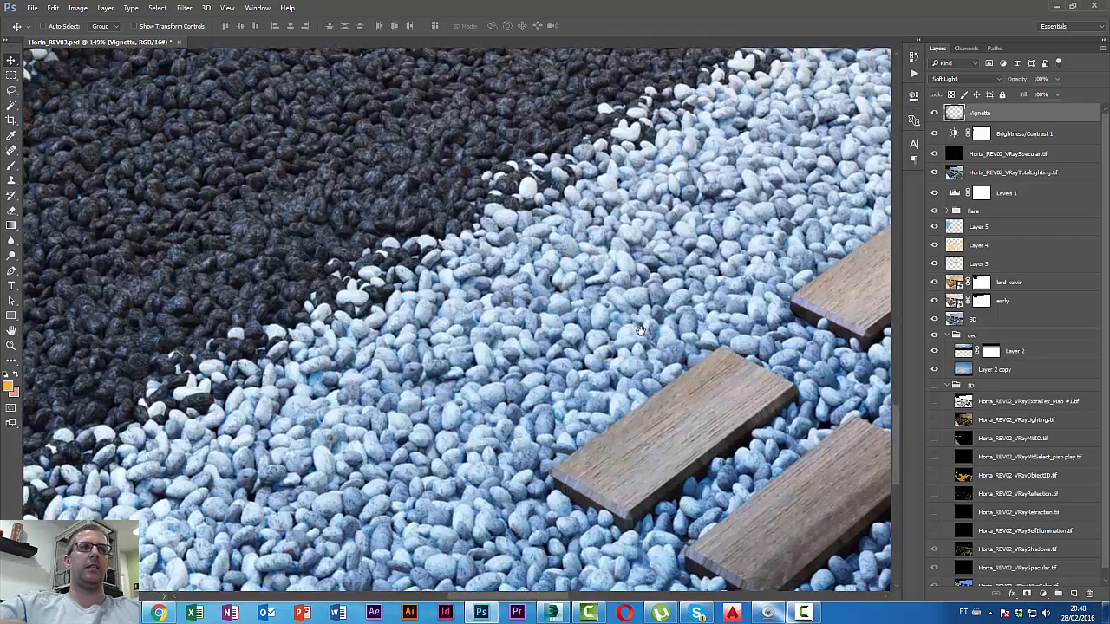
pyautogui.scroll(2, 512, 501)
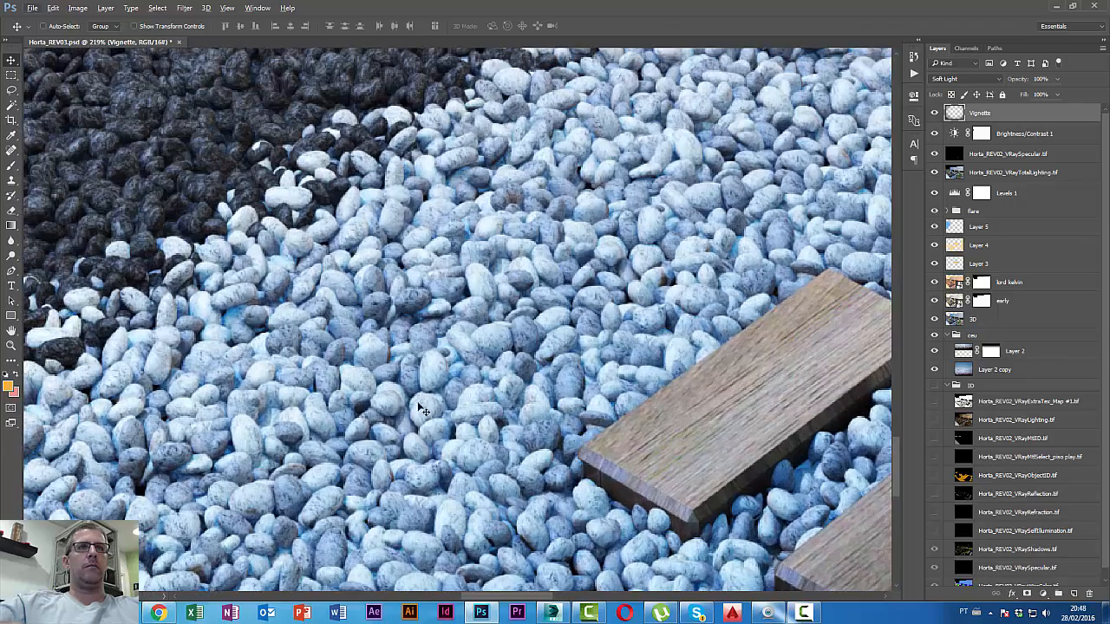
pyautogui.moveTo(381, 365); pyautogui.dragTo(406, 280)
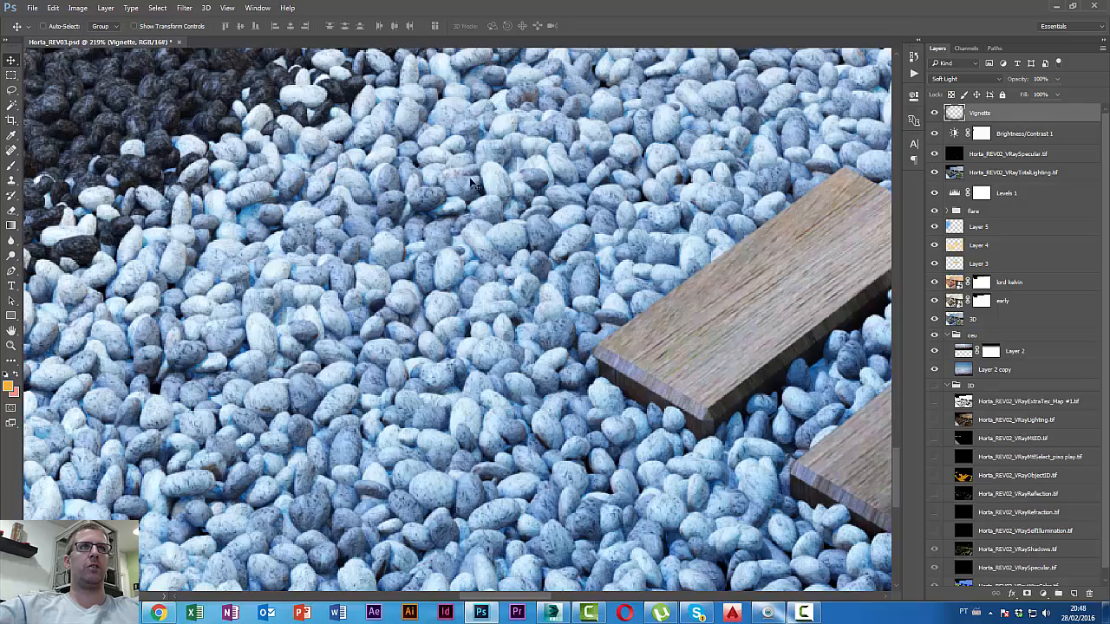
pyautogui.moveTo(192, 142); pyautogui.dragTo(536, 397)
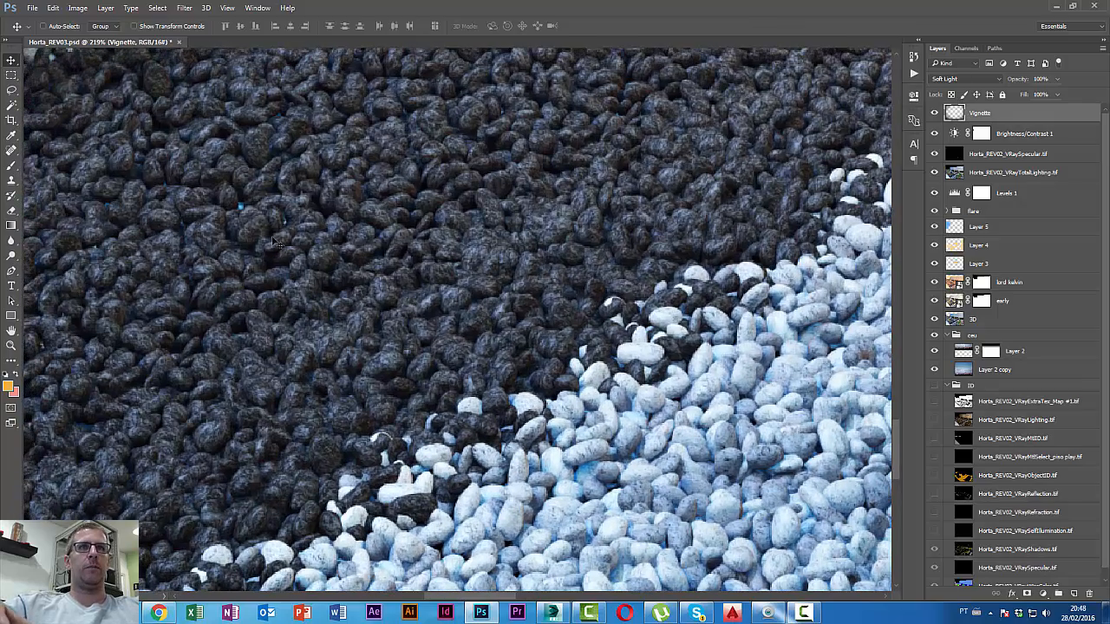
# - Review the planters, hedges, wall lights and overall composition of the finished garden scene
pyautogui.scroll(-8, 572, 338)
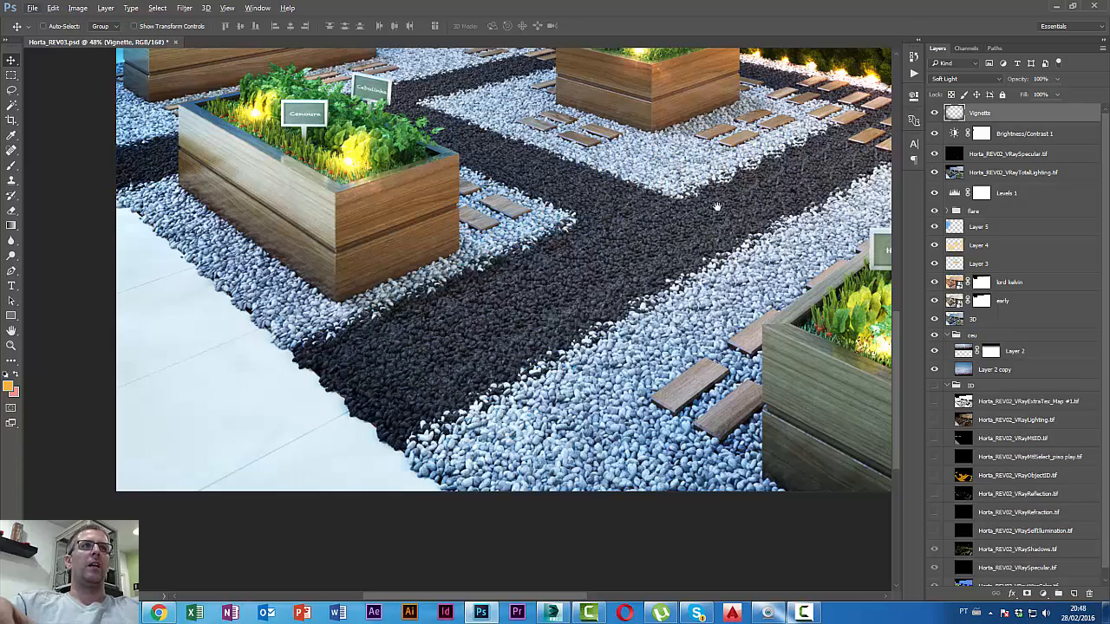
pyautogui.moveTo(717, 207); pyautogui.dragTo(540, 420)
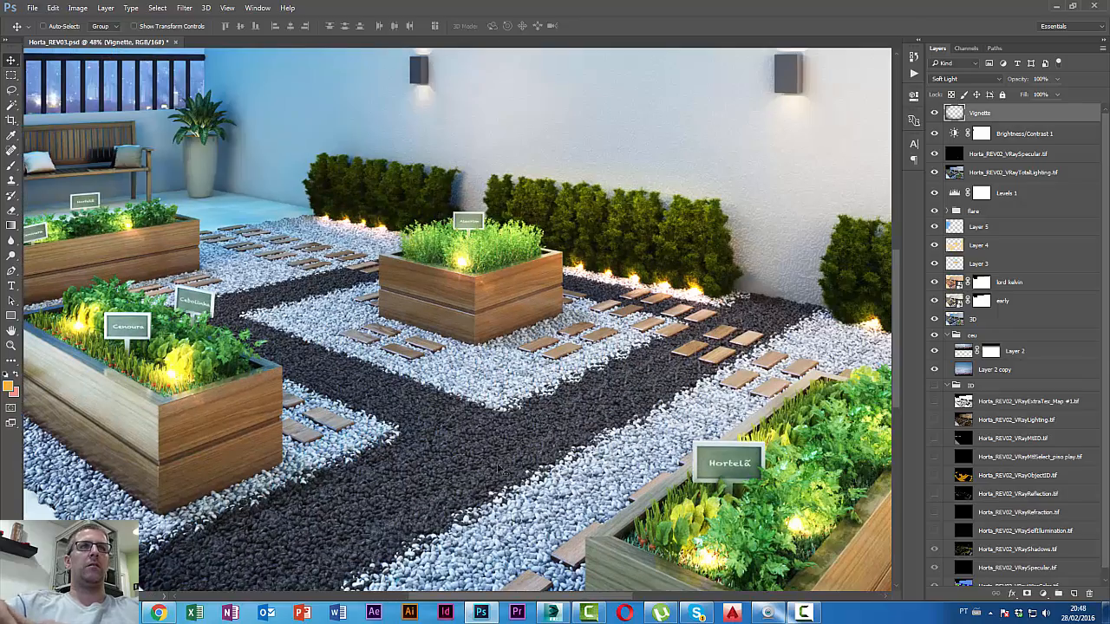
pyautogui.scroll(-2, 499, 468)
pyautogui.moveTo(489, 464); pyautogui.dragTo(433, 390)
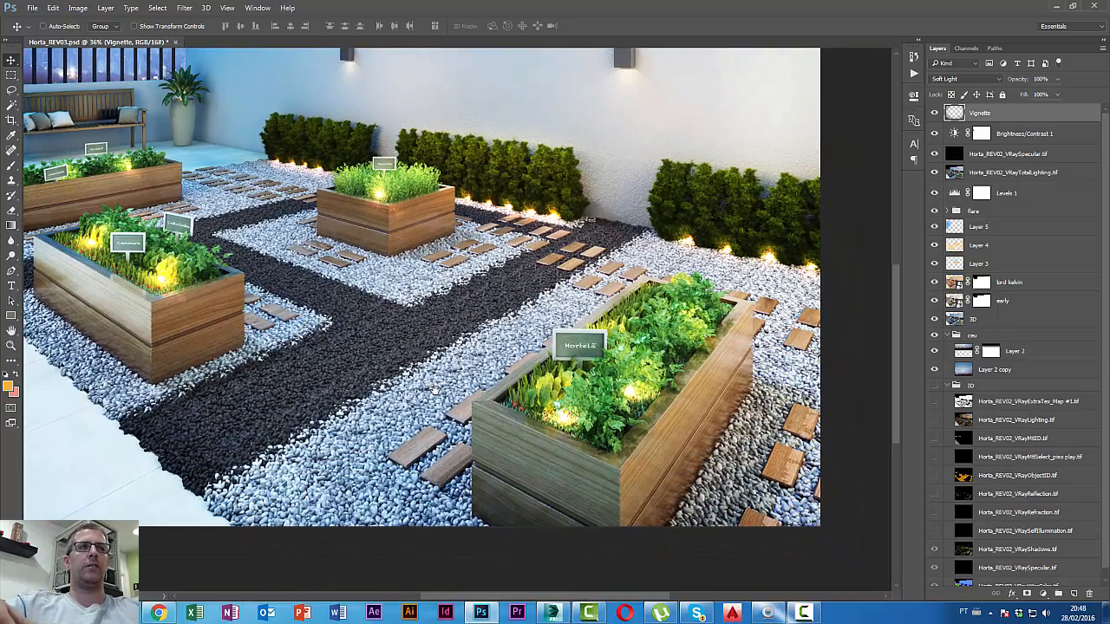
pyautogui.scroll(-1, 403, 338)
pyautogui.moveTo(404, 339); pyautogui.dragTo(450, 392)
pyautogui.moveTo(455, 285); pyautogui.dragTo(457, 305)
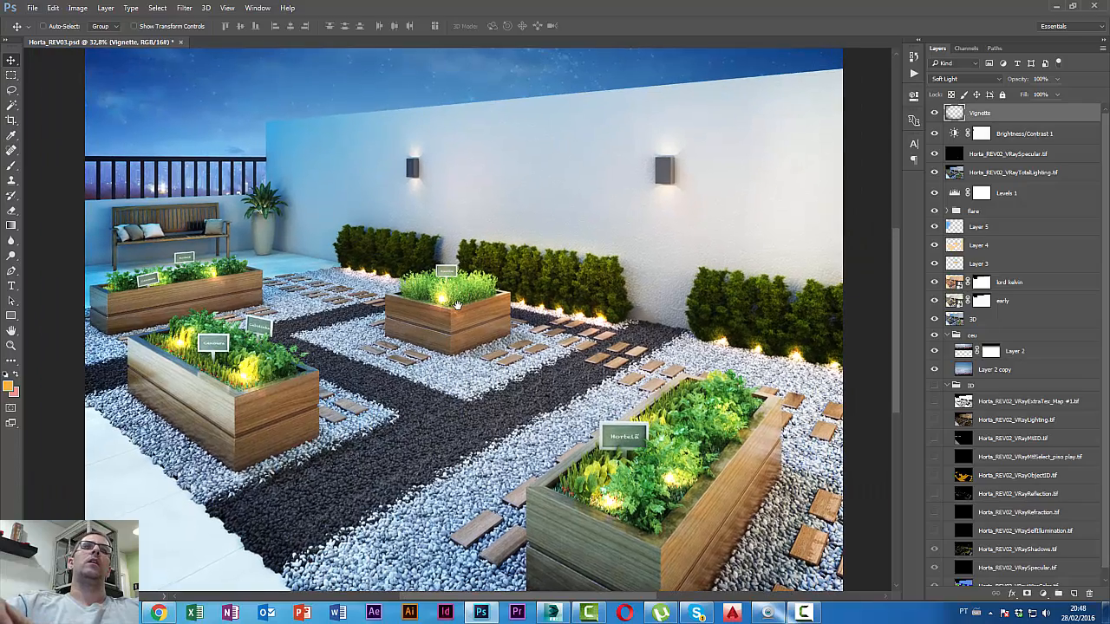
pyautogui.scroll(-1, 419, 405)
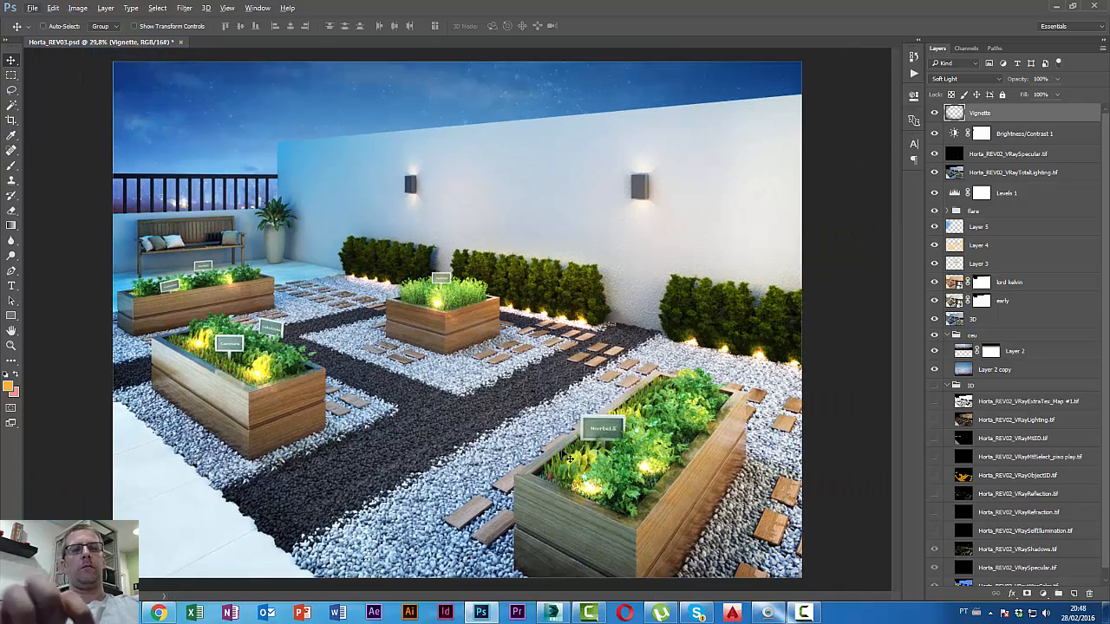
# - Present the garden image in full screen mode on a black background, fitted to the screen
pyautogui.press('f')
pyautogui.hotkey('alt', 'f')
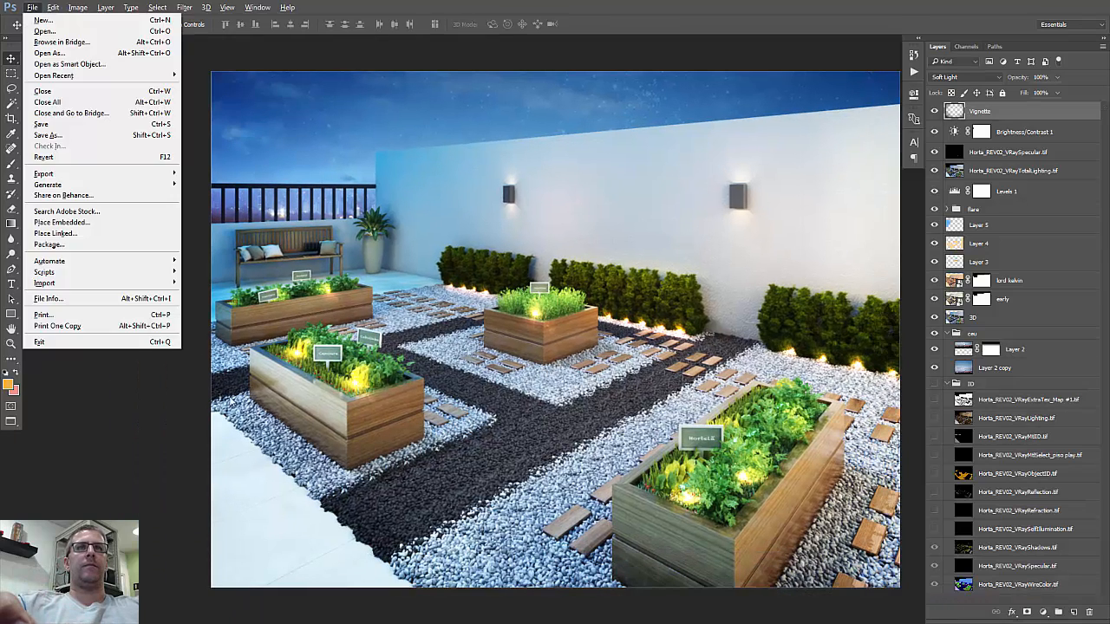
pyautogui.press('Escape')
pyautogui.press('f')
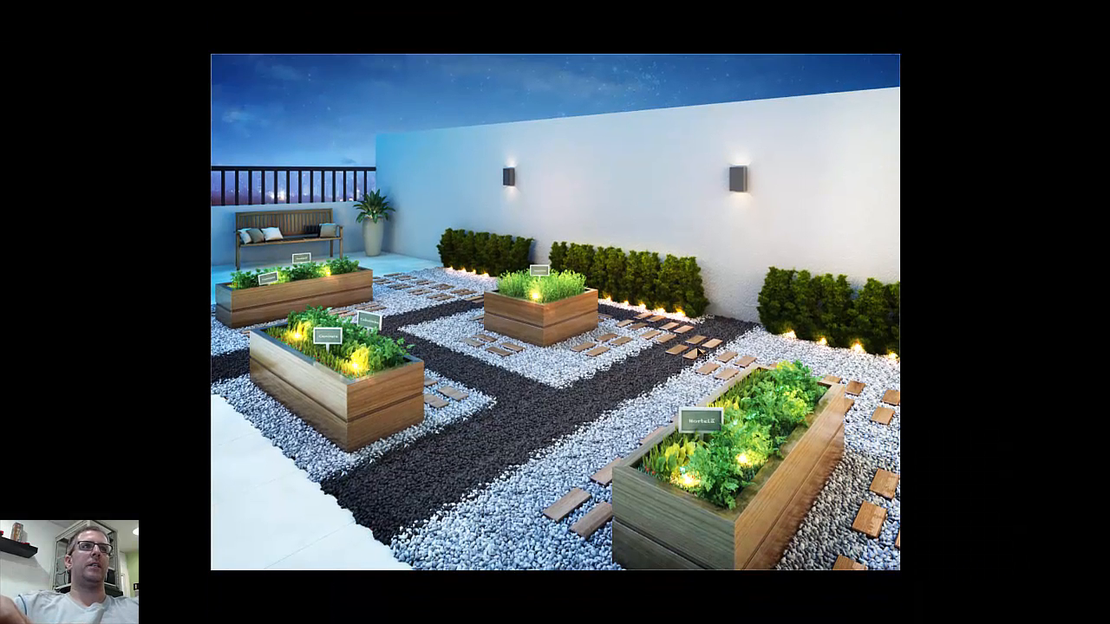
pyautogui.hotkey('ctrl', '0')
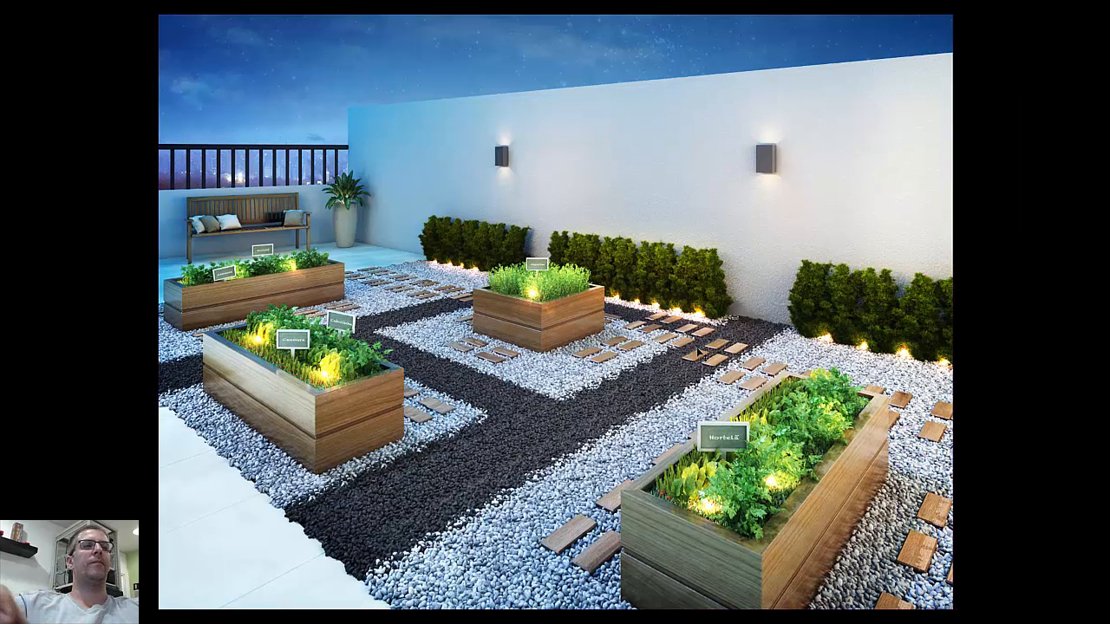